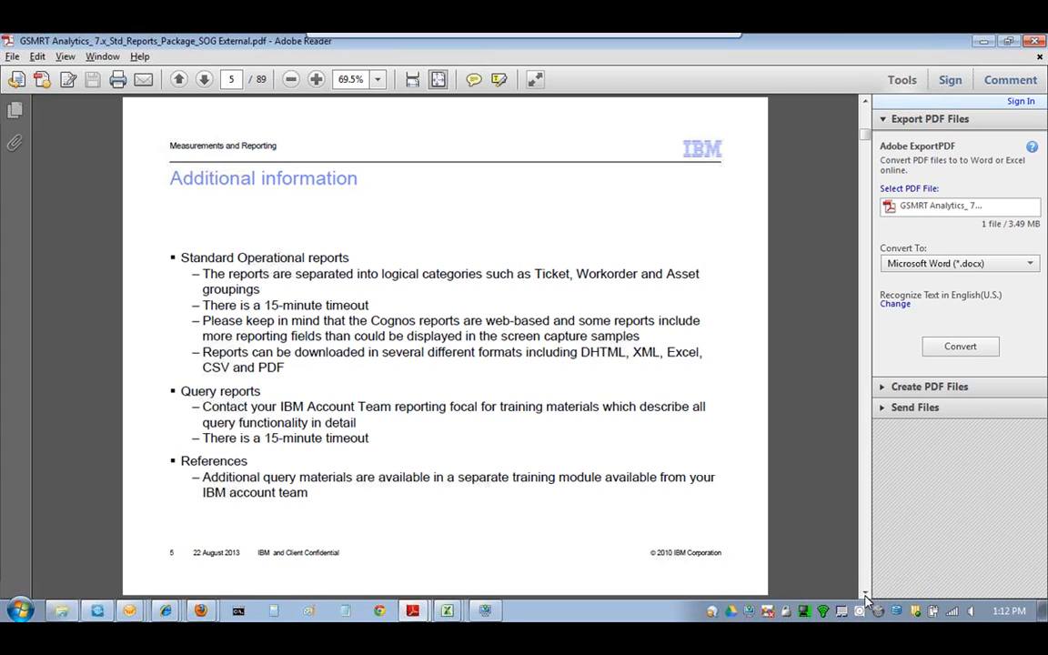
- Advance the PDF guide to page 6, Internet Explorer Browser Configuration
{"action": "left_click", "coordinate": [866, 592]}
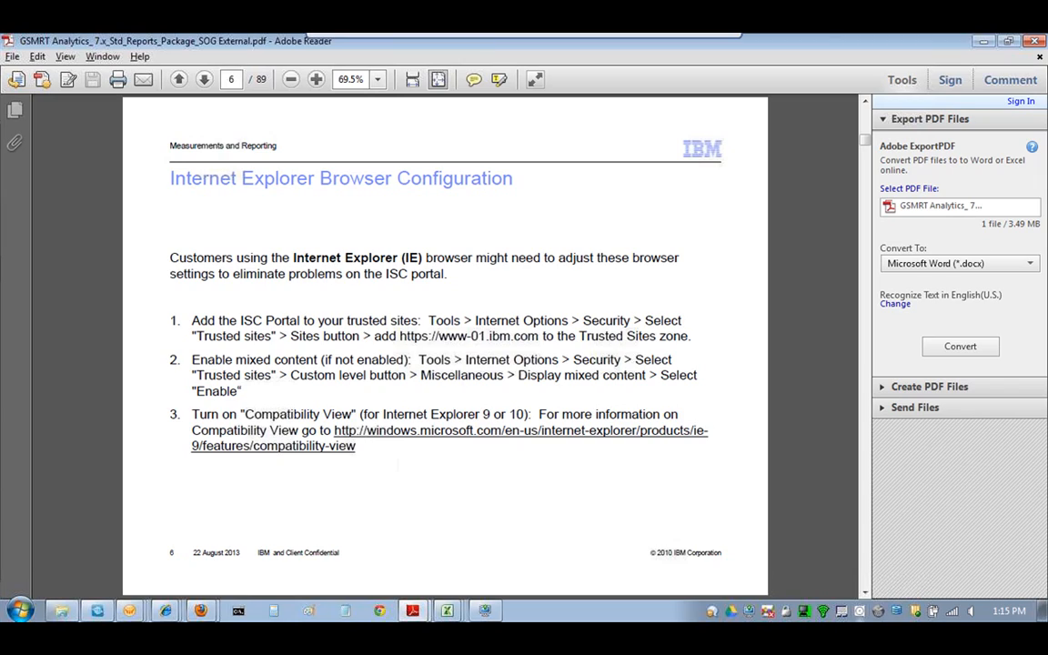
- Advance the guide to page 7 and list the open Internet Explorer windows
{"action": "left_click", "coordinate": [864, 592]}
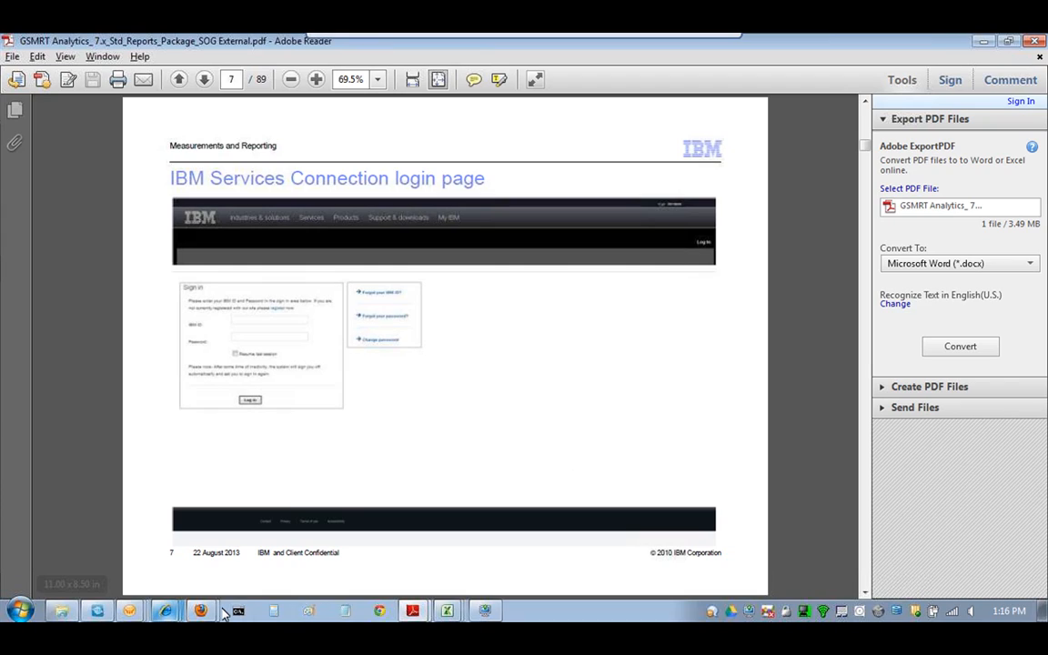
{"action": "left_click", "coordinate": [168, 612]}
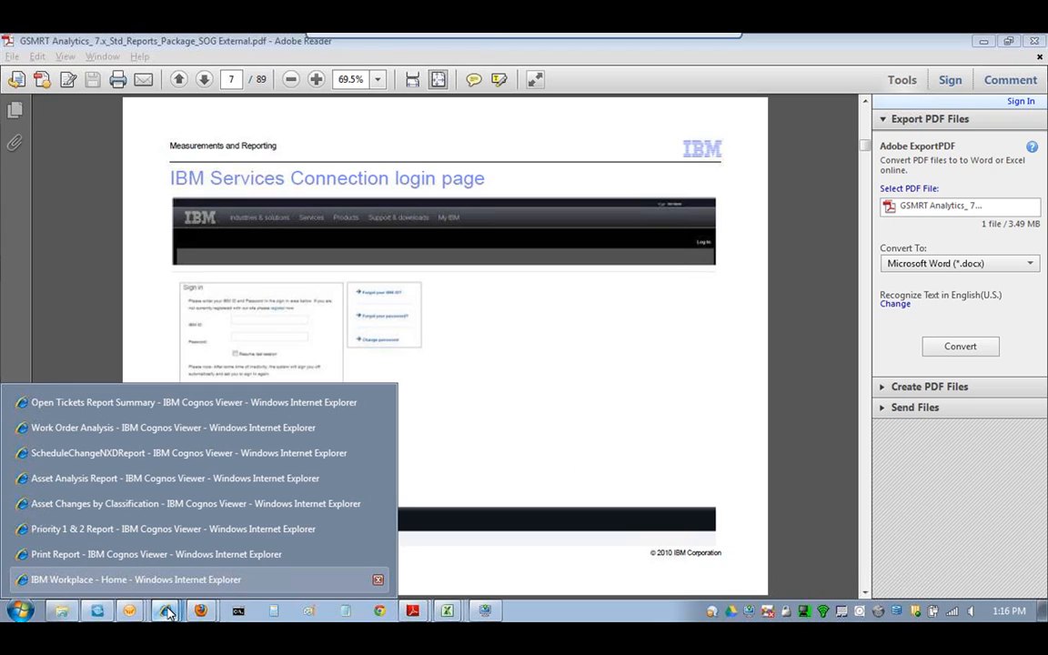
- Bring the 'IBM Workplace - Home' Internet Explorer window to the front
{"action": "left_click", "coordinate": [228, 583]}
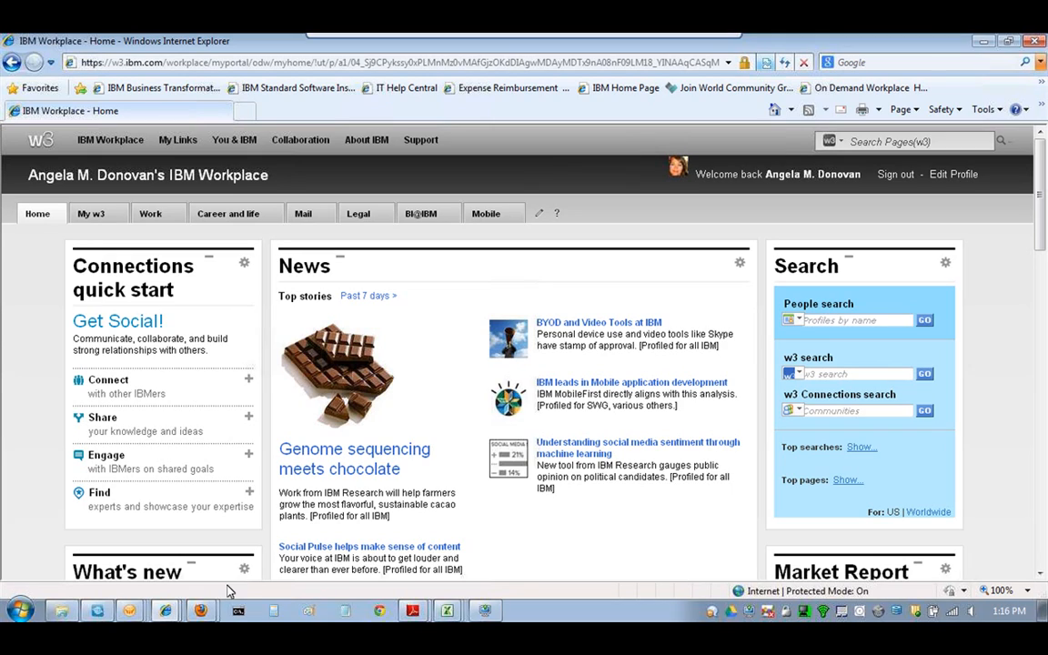
{"action": "left_click", "coordinate": [160, 60]}
{"action": "type", "text": "w"}
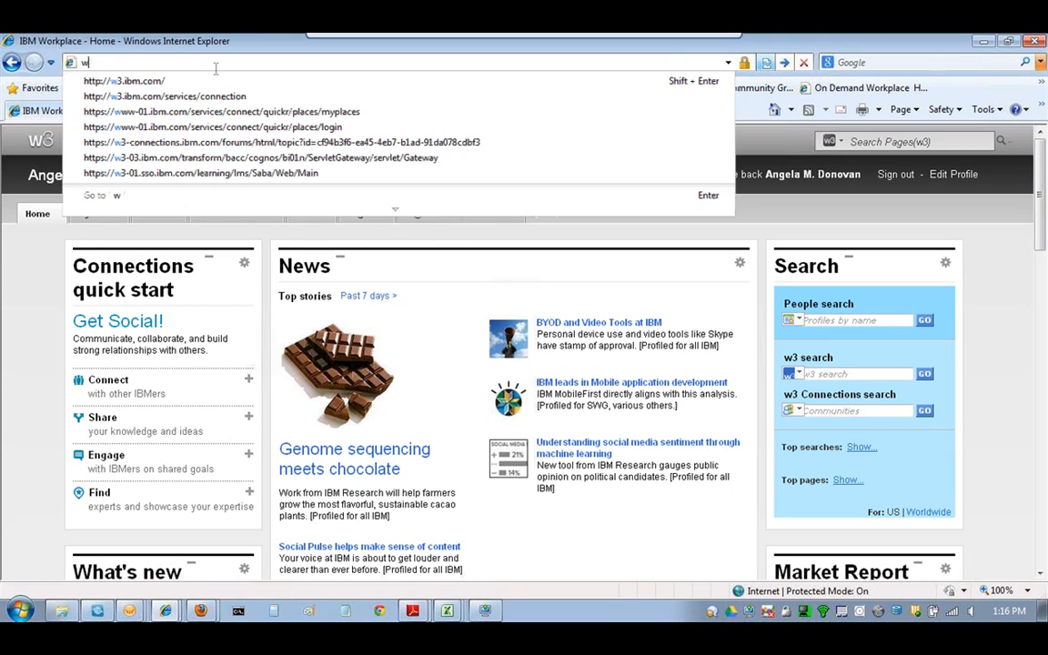
{"action": "type", "text": "ww.ibm.com"}
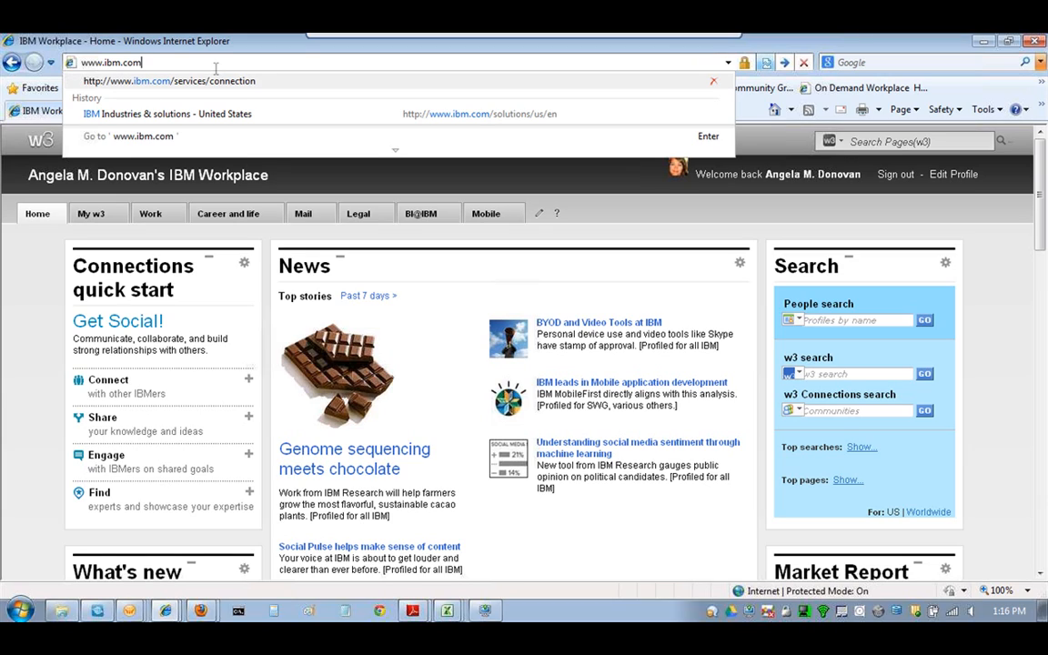
{"action": "left_click", "coordinate": [206, 81]}
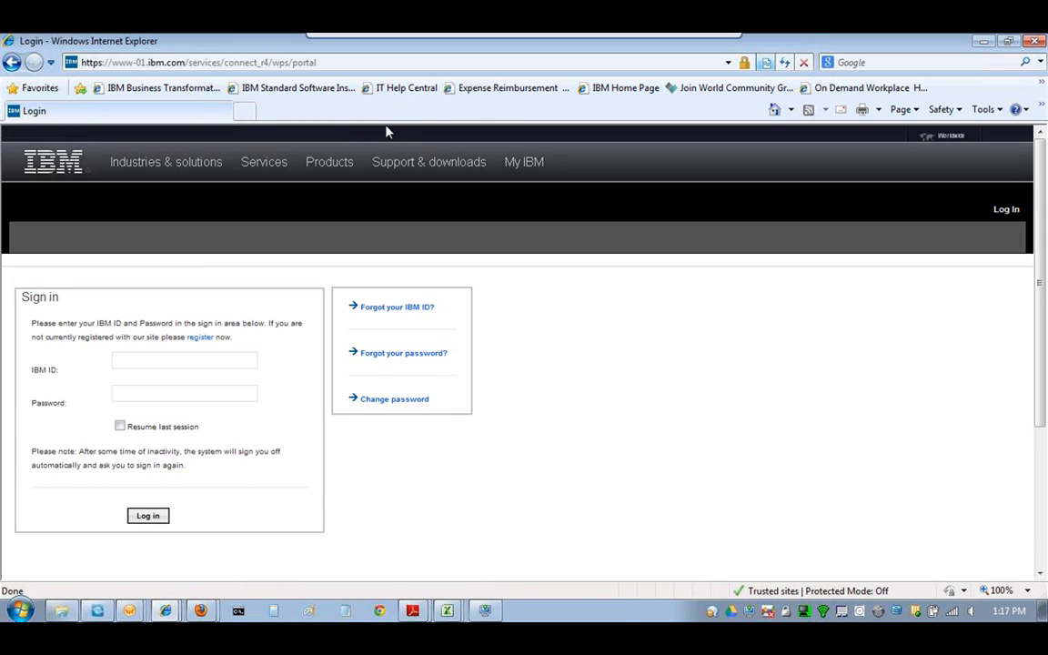
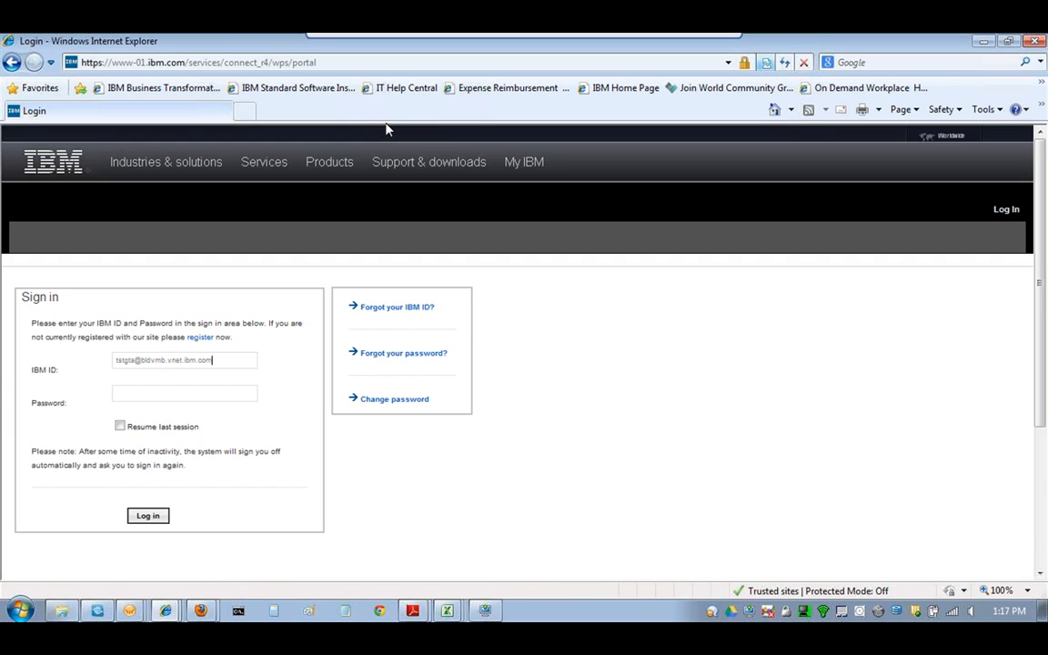
- Log in to IBM Services Connection with the IBM ID and password, correcting a typo in the ID
{"action": "left_click", "coordinate": [184, 395]}
{"action": "type", "text": "••••••••"}
{"action": "left_click", "coordinate": [160, 520]}
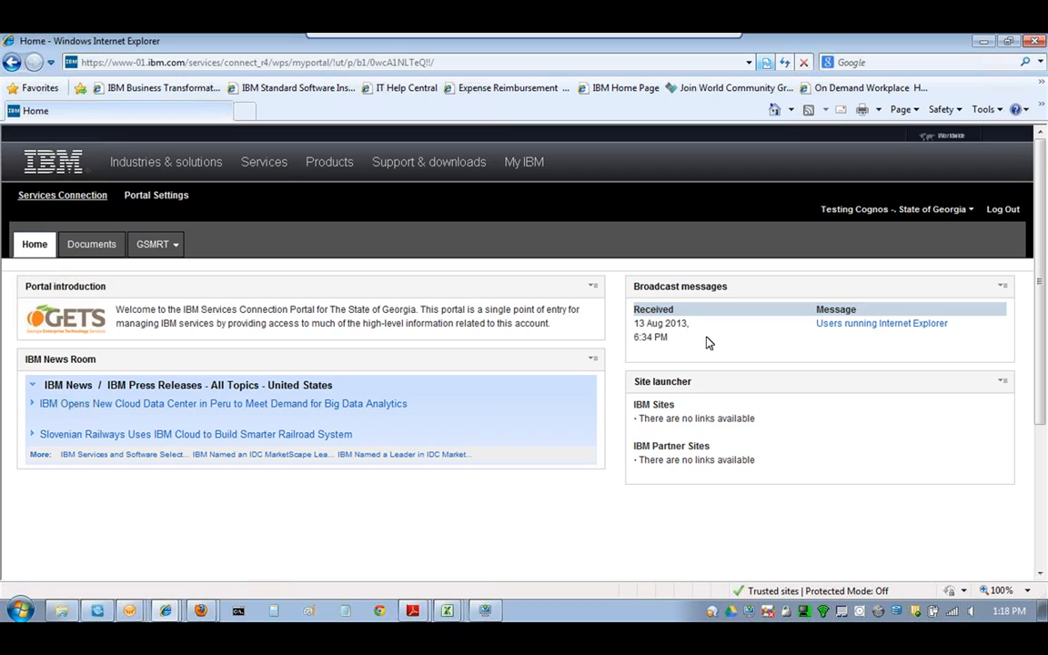
- Go to the Documents section, return to the top of the page, and open the GSMRT menu
{"action": "left_click", "coordinate": [92, 249]}
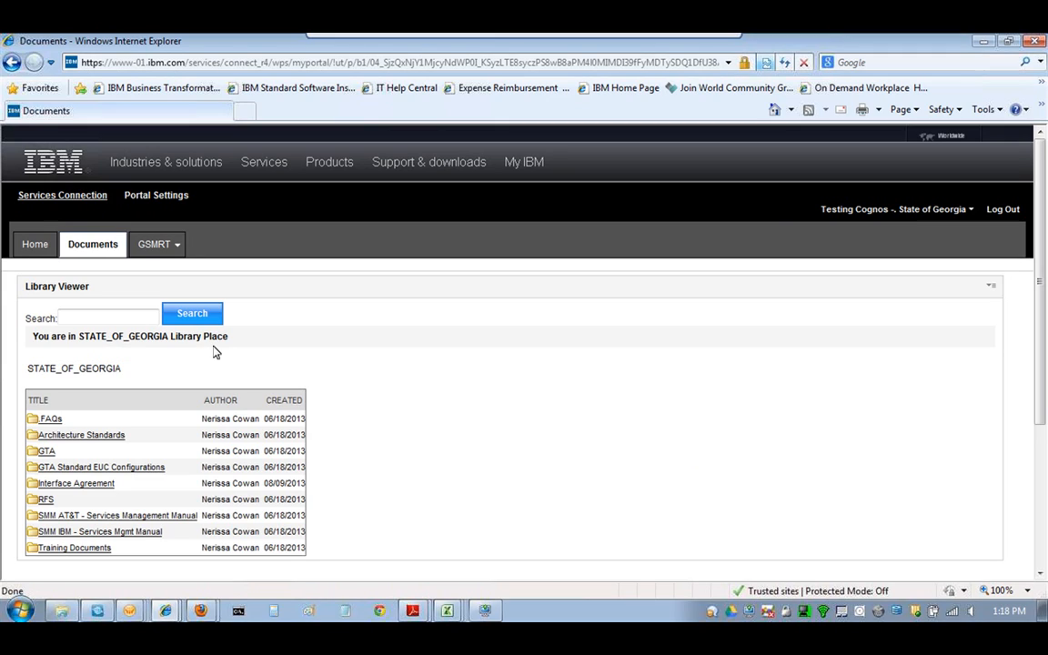
{"action": "left_click_drag", "start_coordinate": [1043, 323], "coordinate": [1044, 338]}
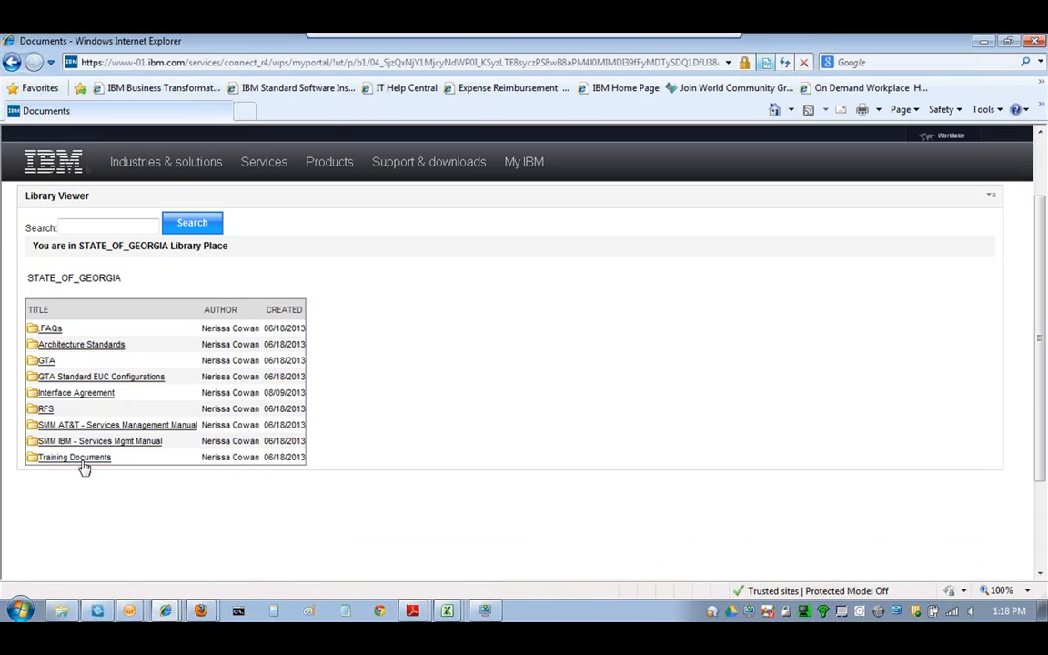
{"action": "left_click_drag", "start_coordinate": [1038, 292], "coordinate": [1038, 285]}
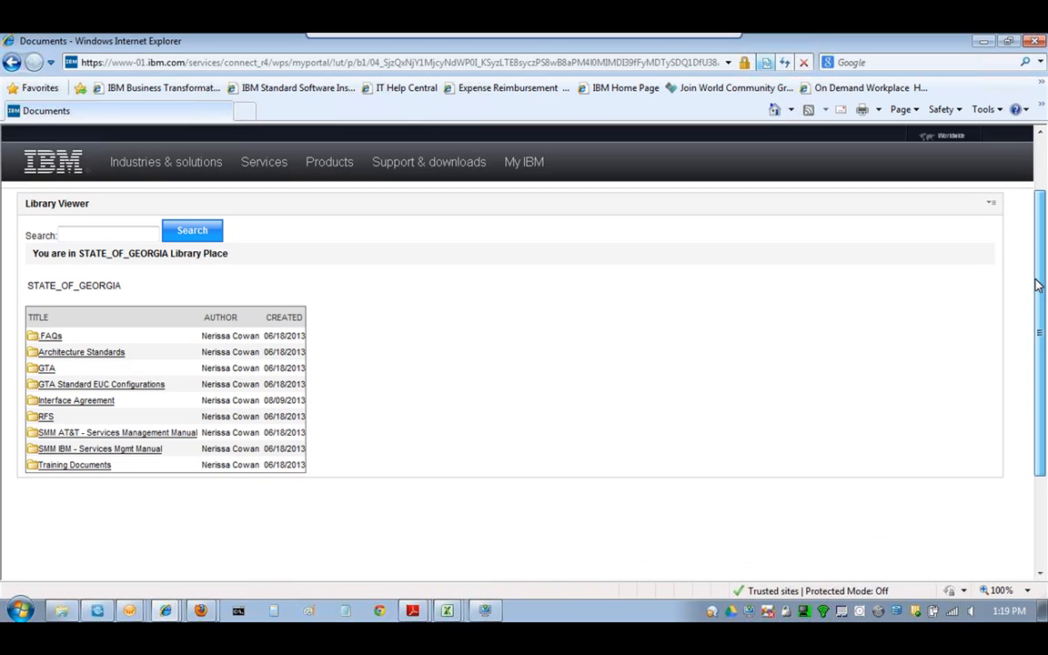
{"action": "scroll", "coordinate": [1038, 285], "scroll_direction": "up", "scroll_amount": 2}
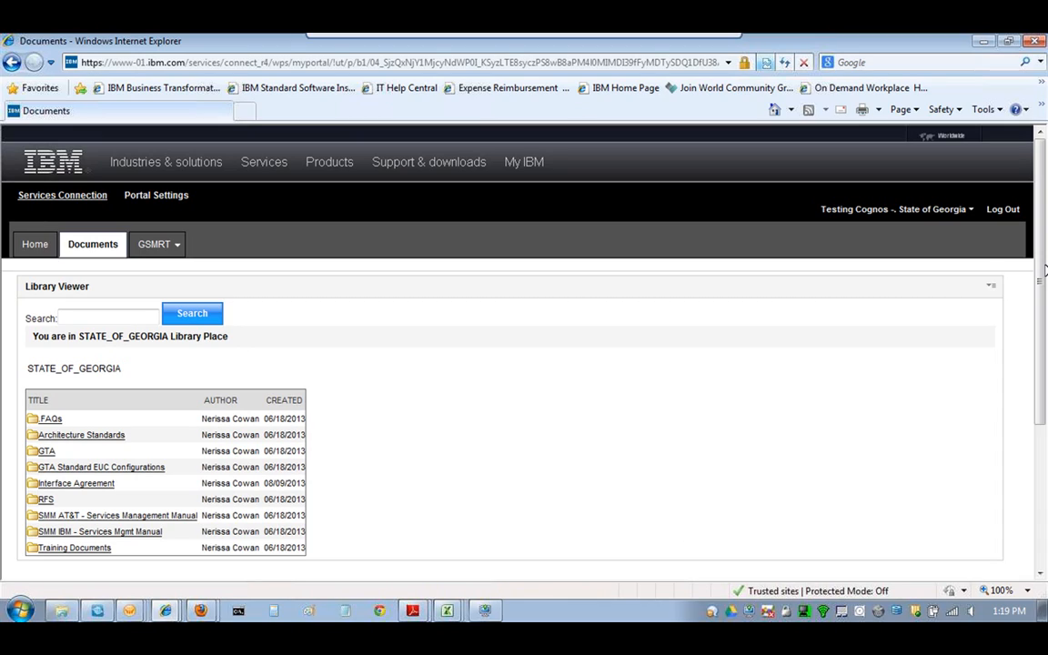
{"action": "left_click", "coordinate": [175, 244]}
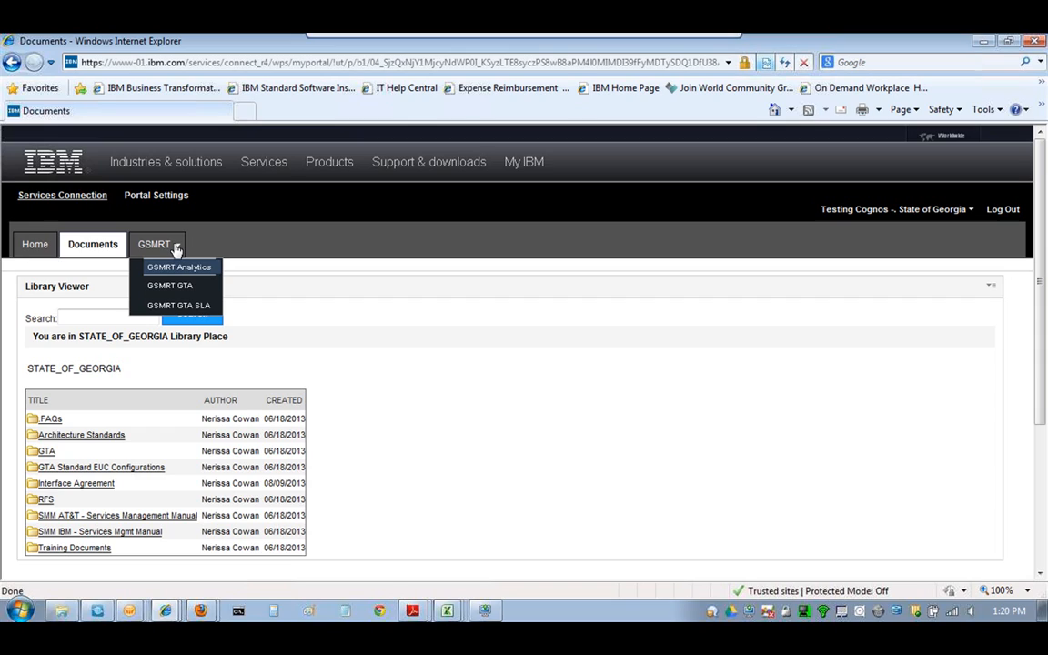
- Open the GSMRT Analytics page and expand its Customer dropdown
{"action": "left_click", "coordinate": [176, 267]}
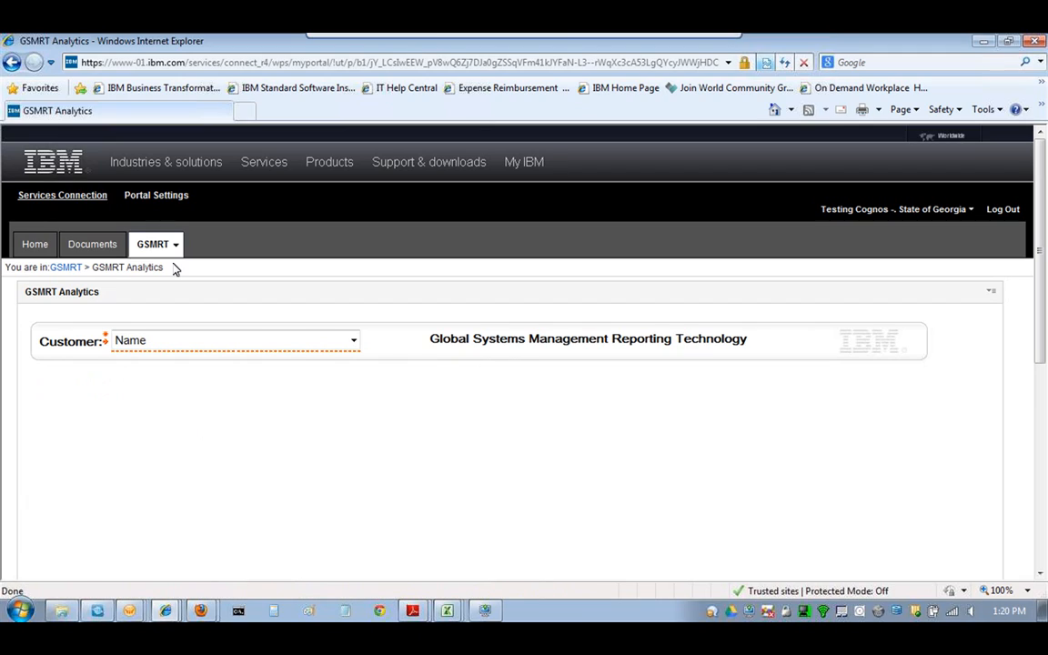
{"action": "scroll", "coordinate": [945, 250], "scroll_direction": "down", "scroll_amount": 2}
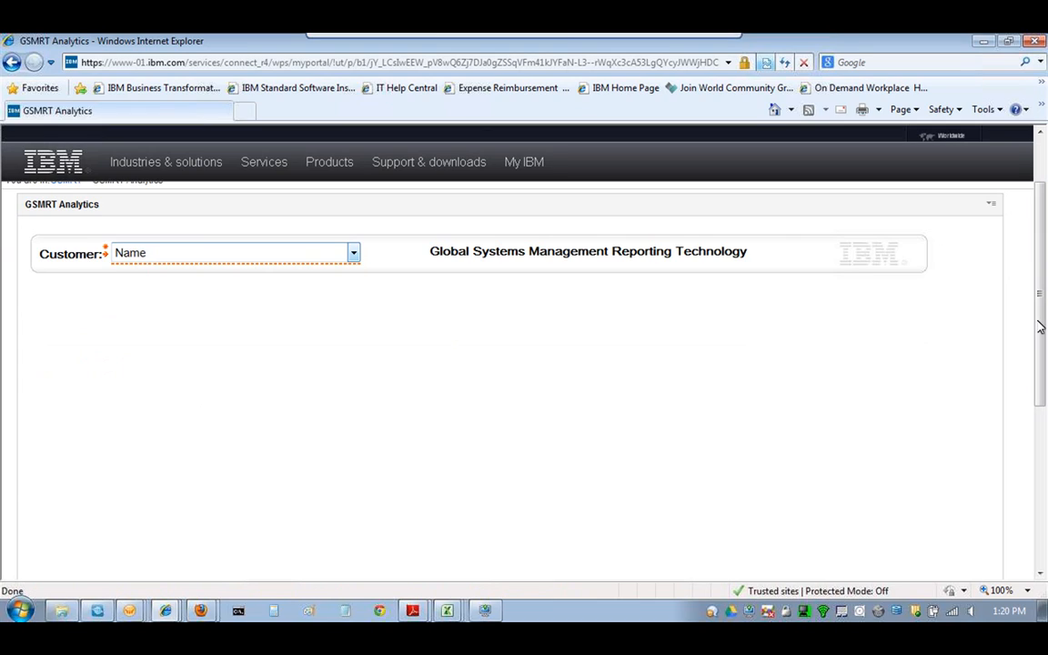
{"action": "left_click", "coordinate": [353, 255]}
- Choose State of Georgia as the GSMRT Analytics customer to list its report links
{"action": "left_click", "coordinate": [236, 288]}
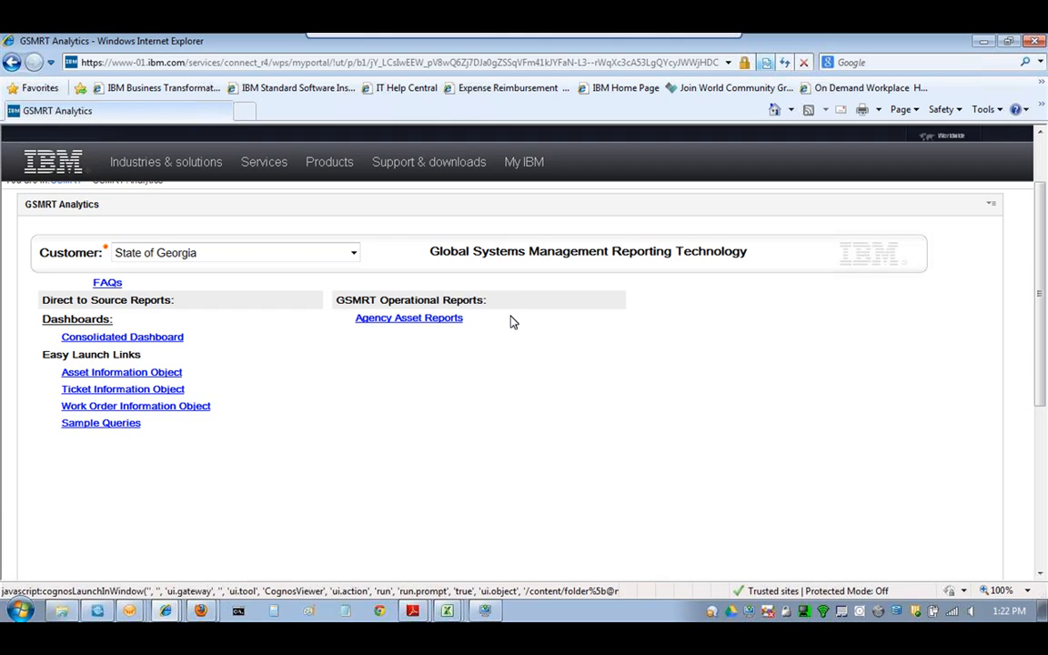
- Open the Agency Asset Reports link and maximize its popup window
{"action": "left_click", "coordinate": [424, 320]}
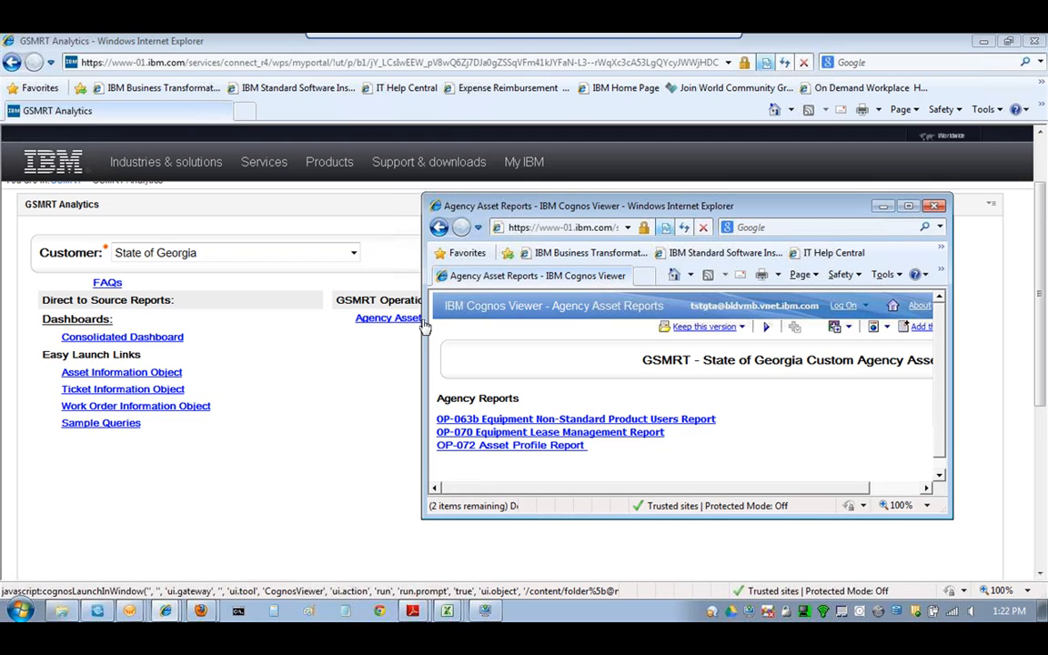
{"action": "left_click", "coordinate": [904, 207]}
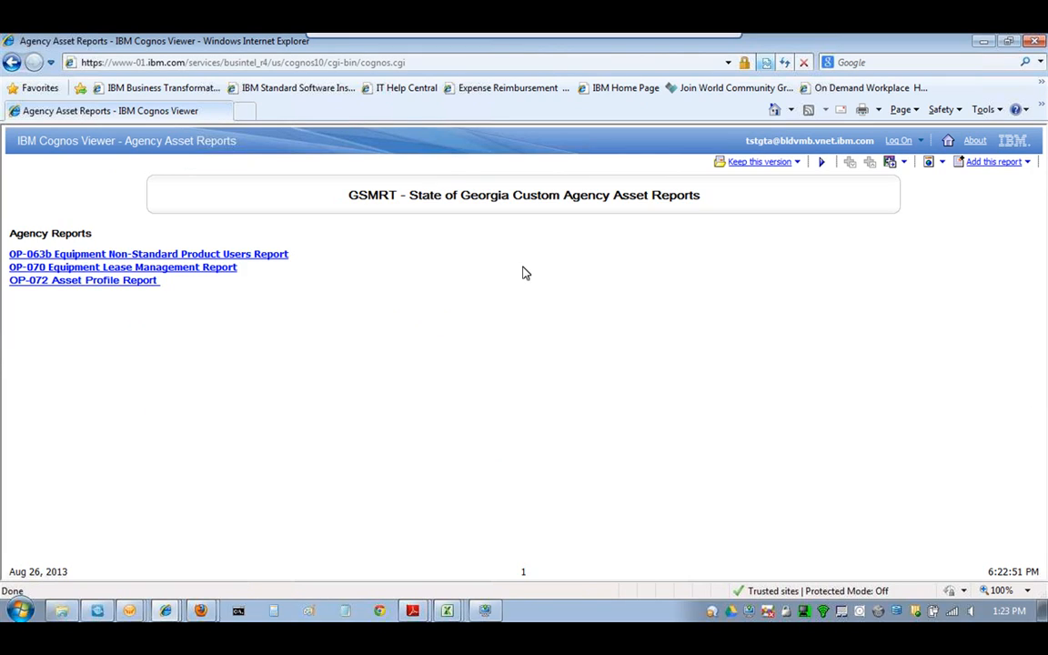
- Open the OP-063b Equipment Non-Standard Product Users Report
{"action": "left_click", "coordinate": [136, 255]}
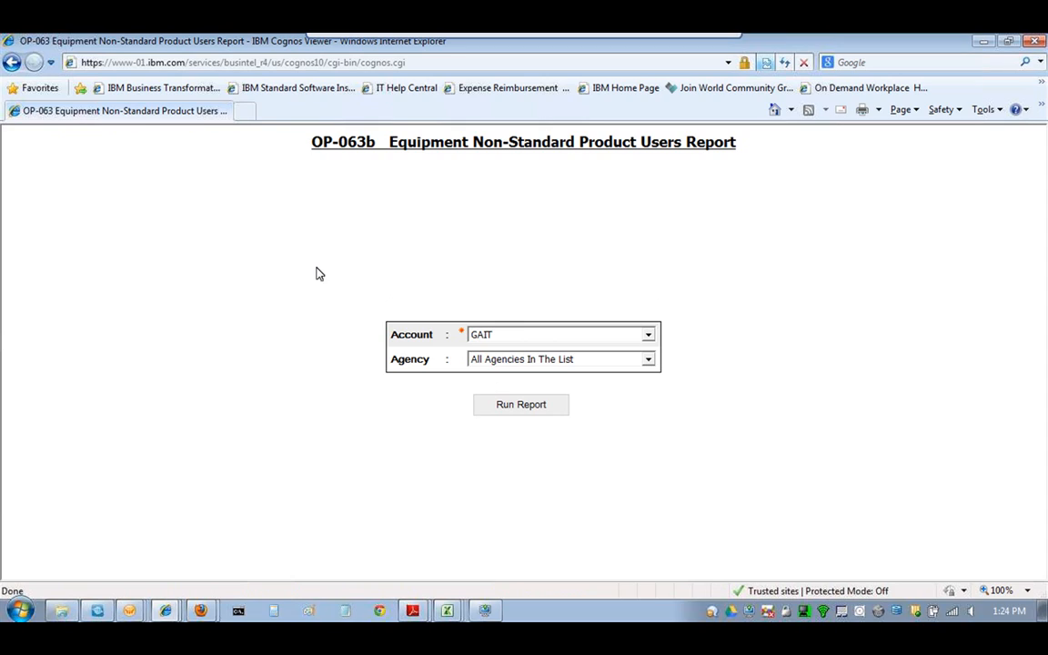
- Filter the OP-063b report to the DHS agency and open its saved OP-063b Excel workbook
{"action": "left_click", "coordinate": [648, 360]}
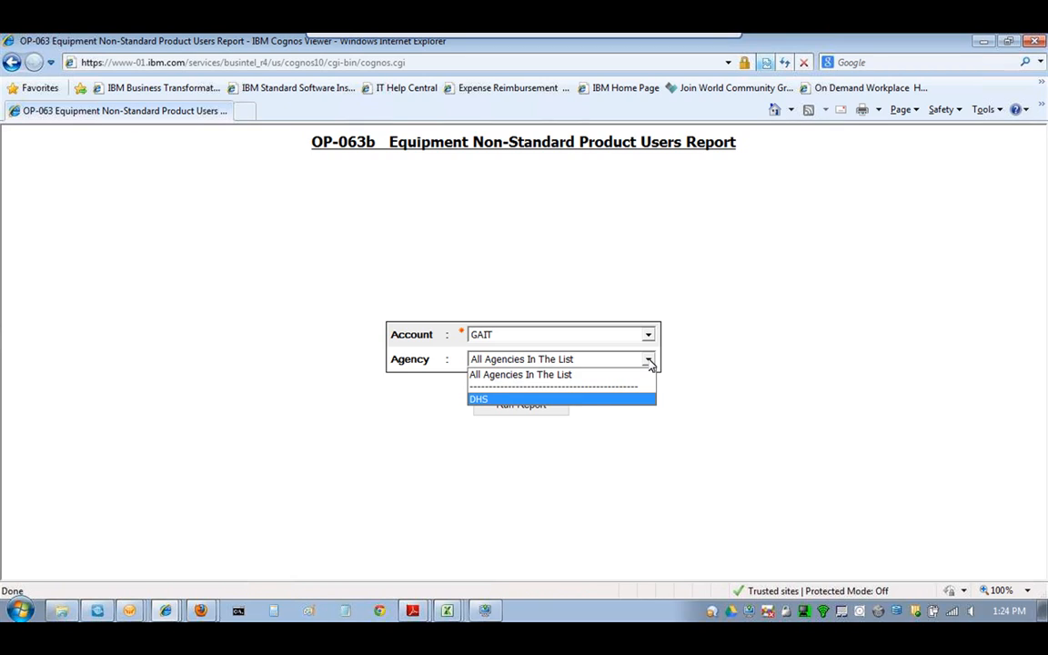
{"action": "left_click", "coordinate": [597, 398]}
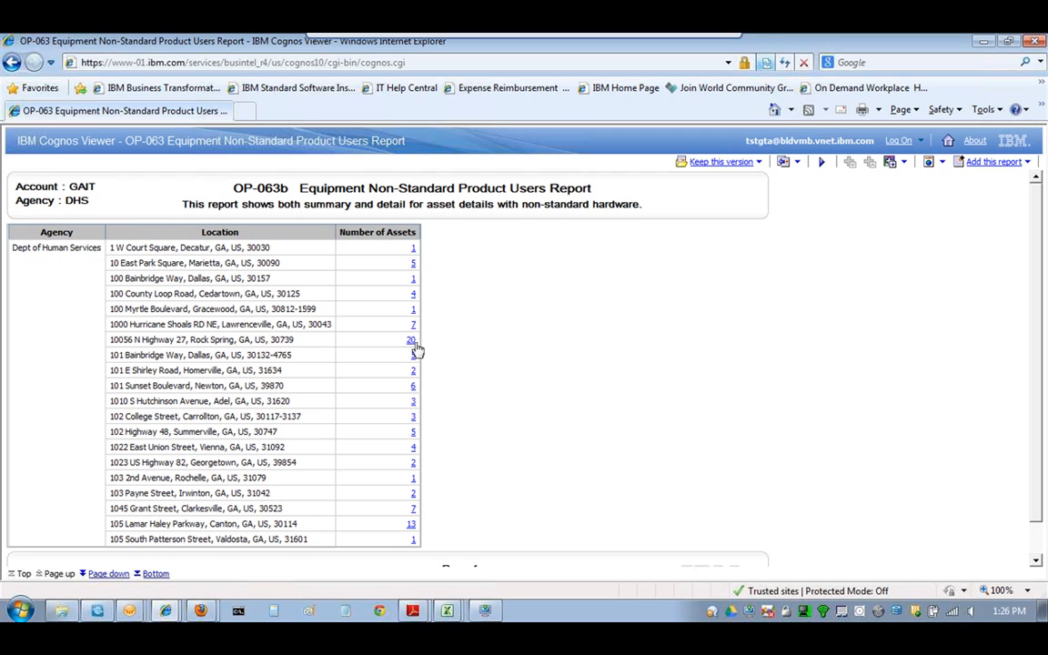
{"action": "right_click", "coordinate": [447, 611]}
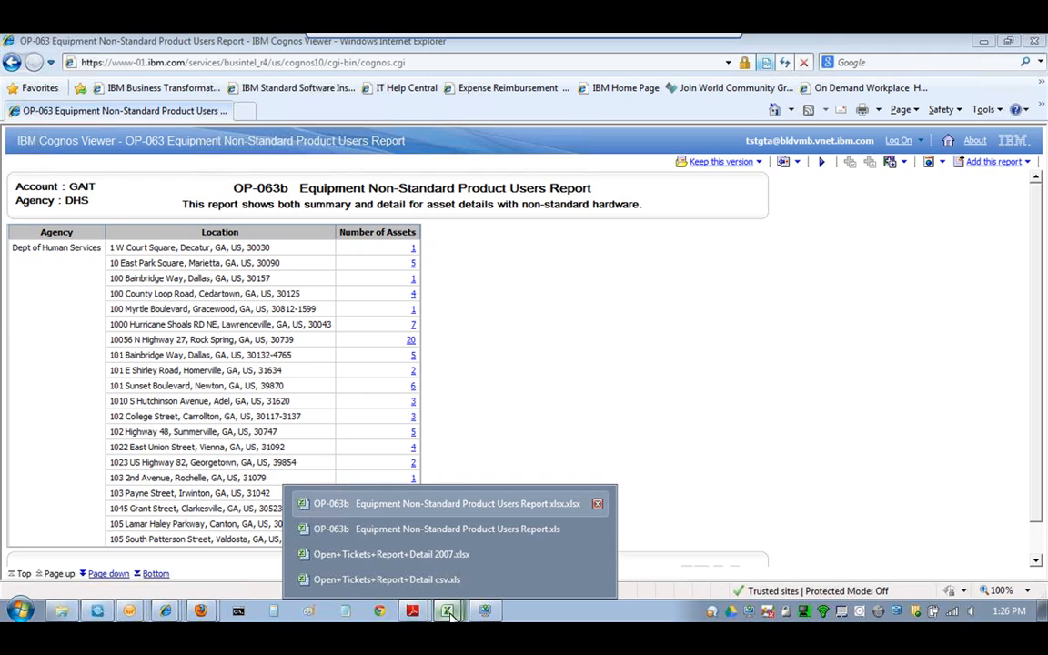
{"action": "left_click", "coordinate": [433, 506]}
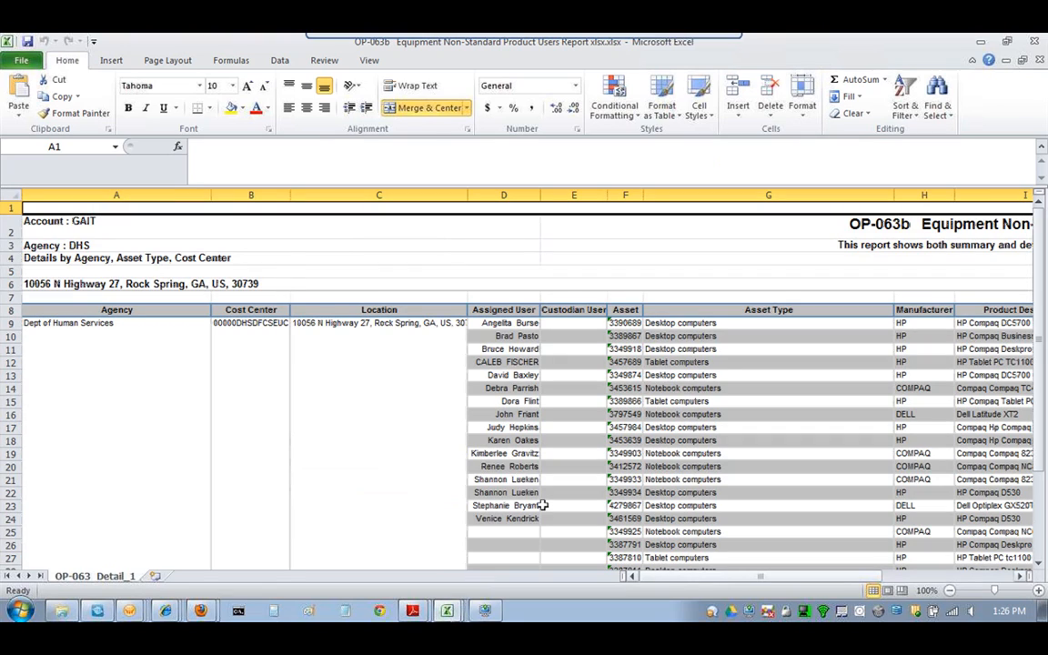
- Scroll through the exported OP-063b workbook, then switch back to the Cognos report in Internet Explorer
{"action": "left_click_drag", "start_coordinate": [708, 576], "coordinate": [667, 580]}
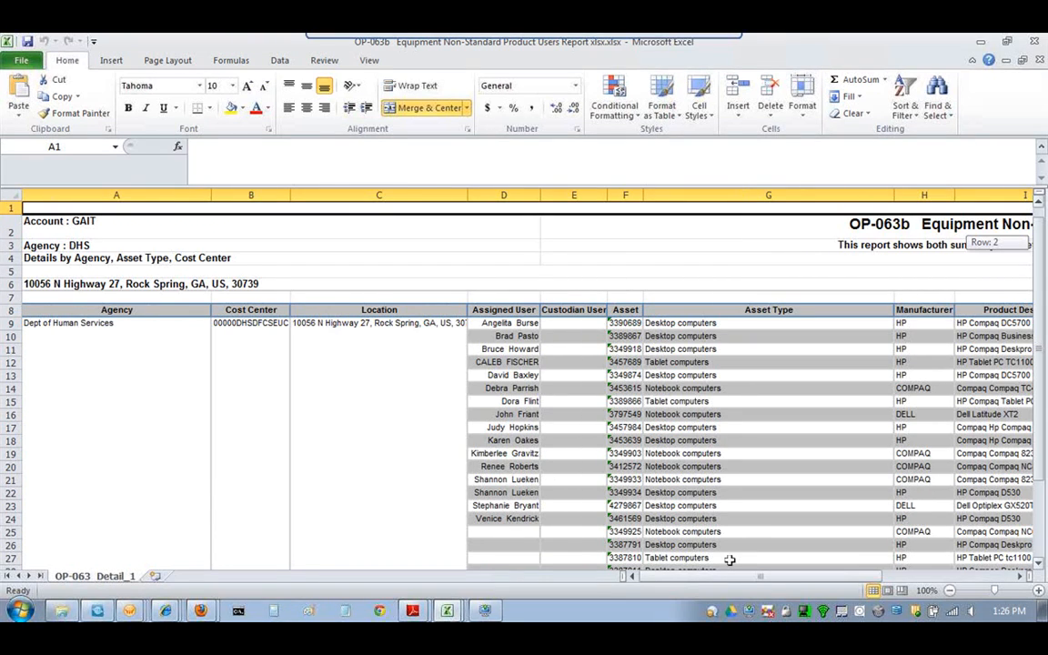
{"action": "left_click_drag", "start_coordinate": [1040, 239], "coordinate": [1040, 261]}
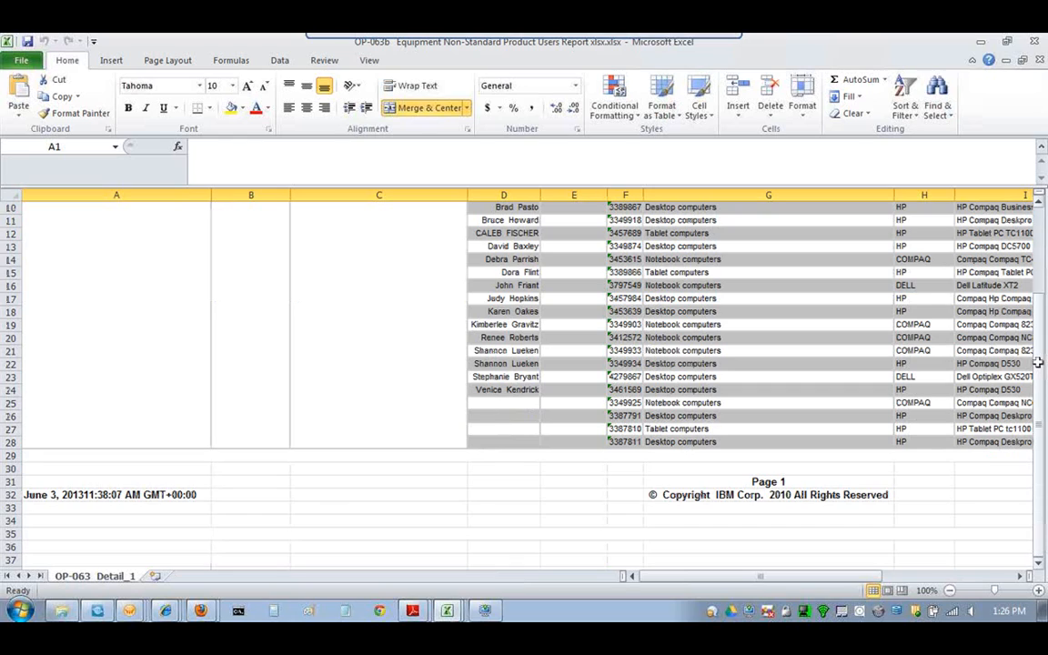
{"action": "mouse_move", "coordinate": [1038, 363]}
{"action": "left_mouse_down"}
{"action": "mouse_move", "coordinate": [1043, 397]}
{"action": "mouse_move", "coordinate": [1043, 384]}
{"action": "left_mouse_up"}
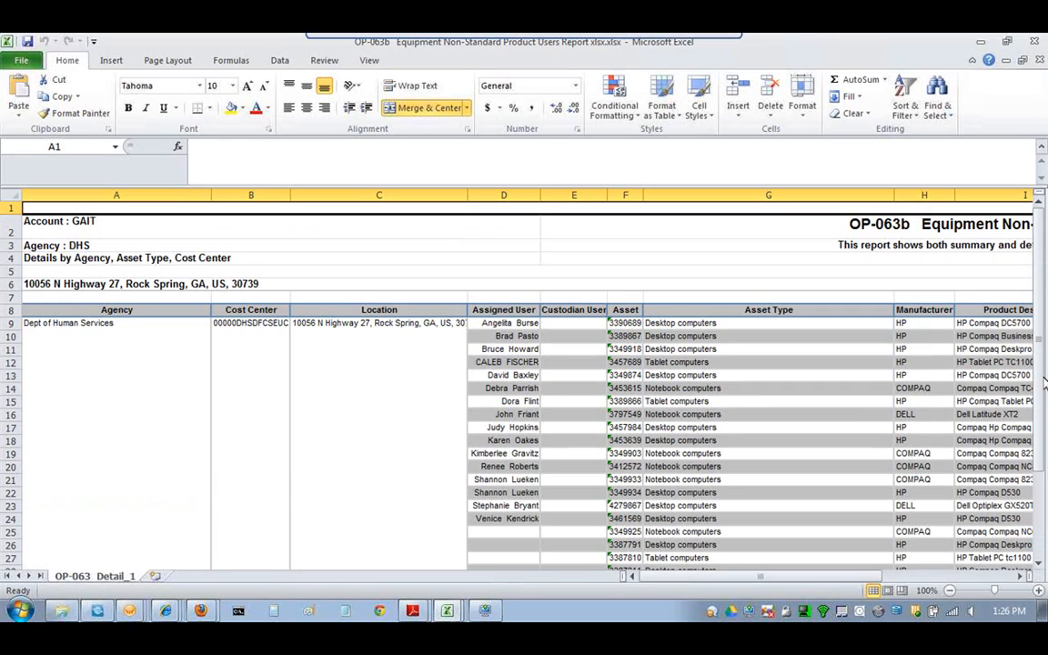
{"action": "left_click", "coordinate": [457, 614]}
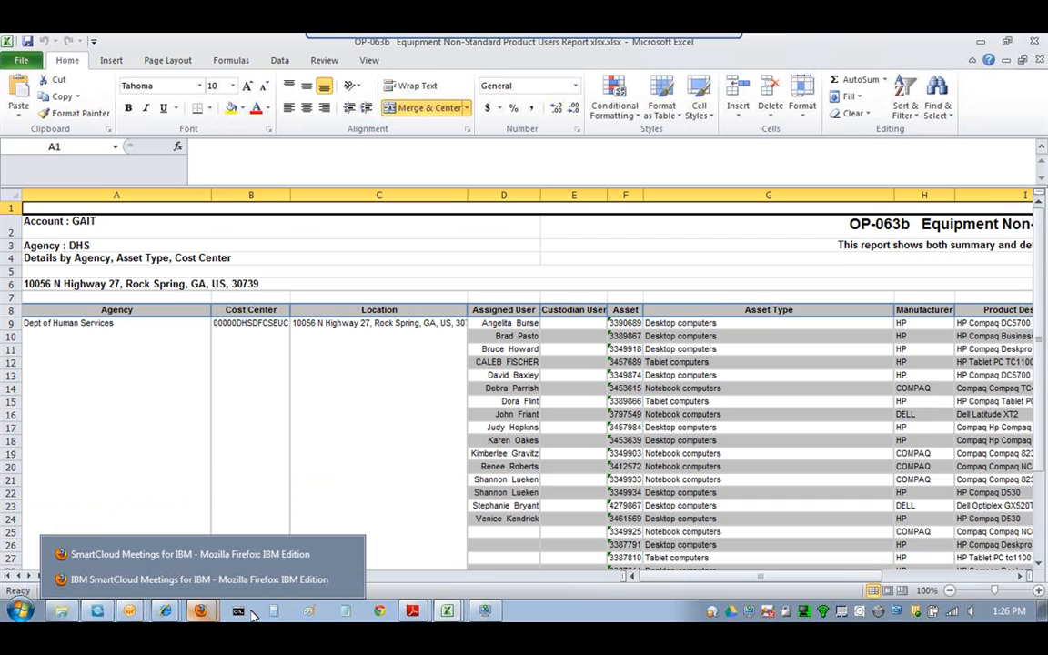
{"action": "left_click", "coordinate": [167, 612]}
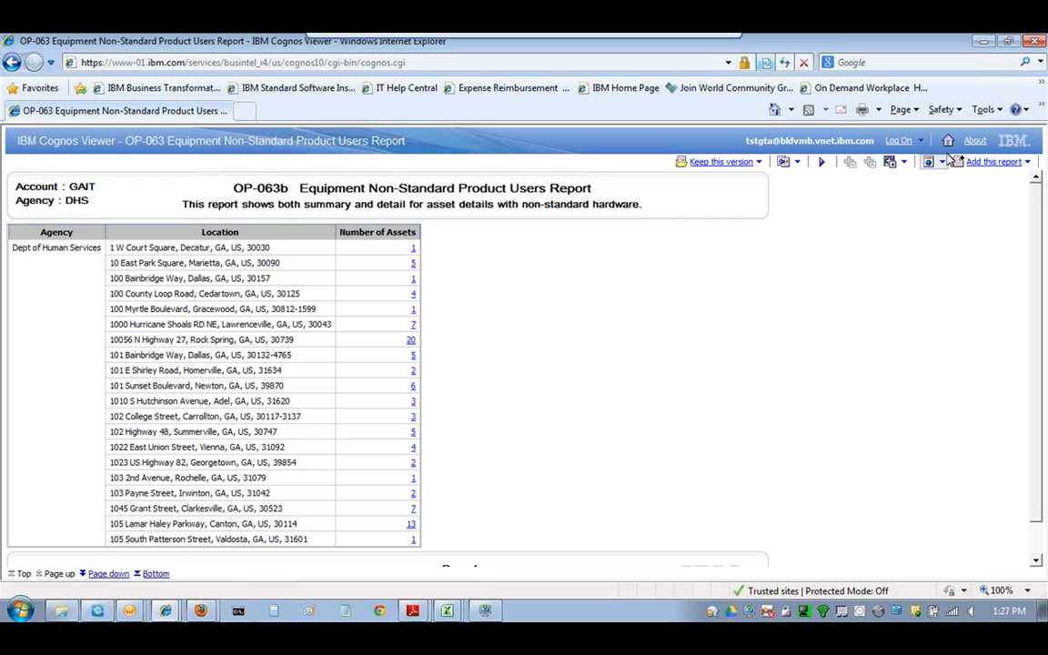
- Check the report's available view formats, then return to the OP-063 report window
{"action": "left_click", "coordinate": [943, 162]}
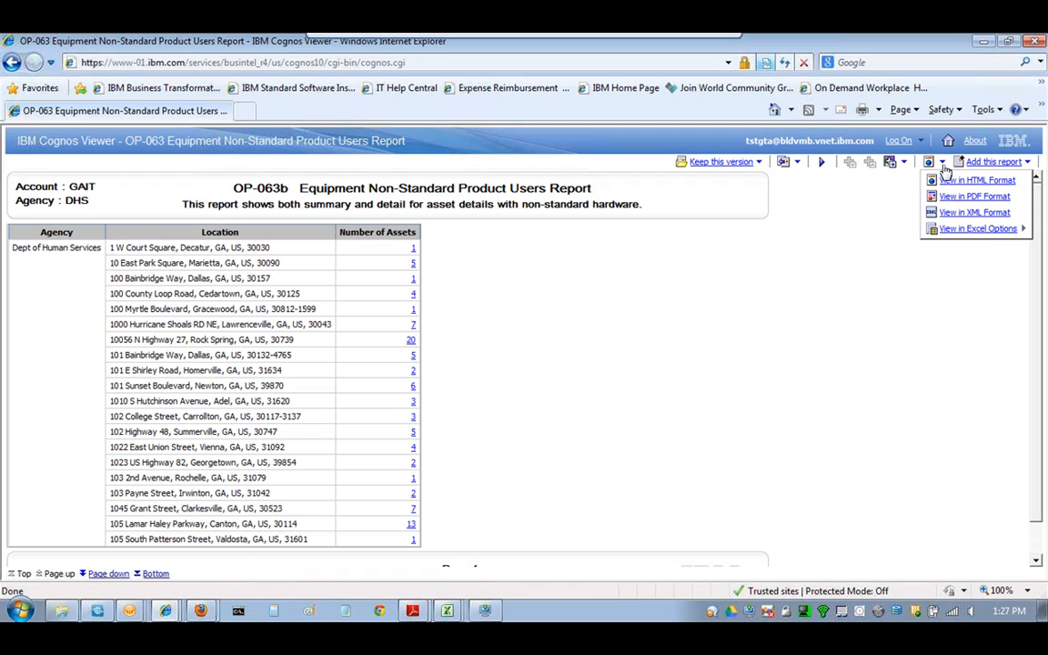
{"action": "left_click", "coordinate": [667, 309]}
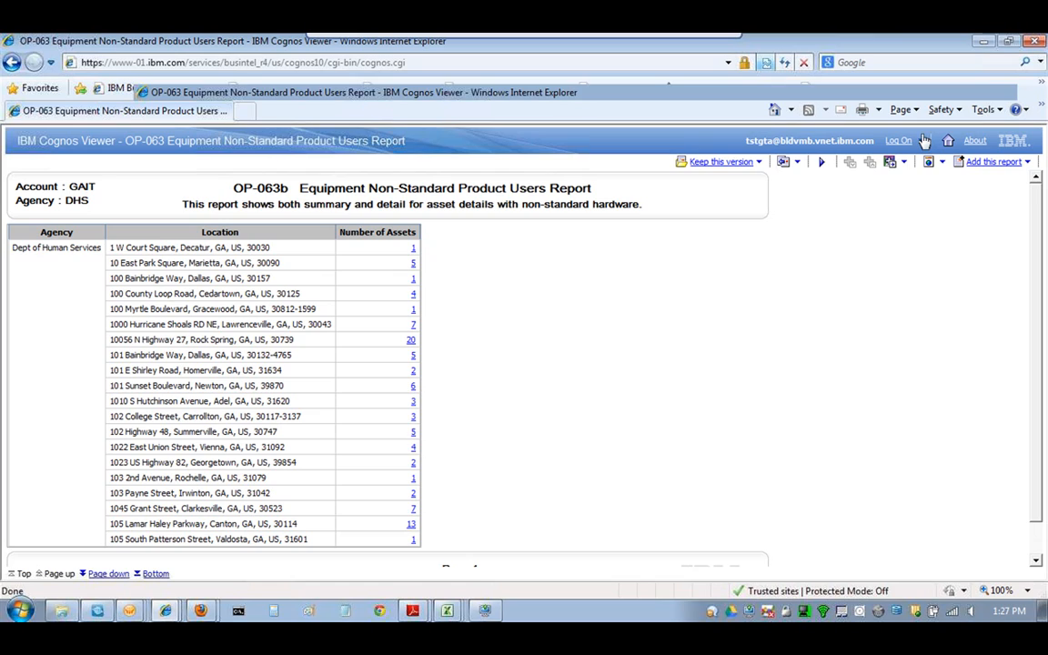
{"action": "left_click", "coordinate": [1009, 41]}
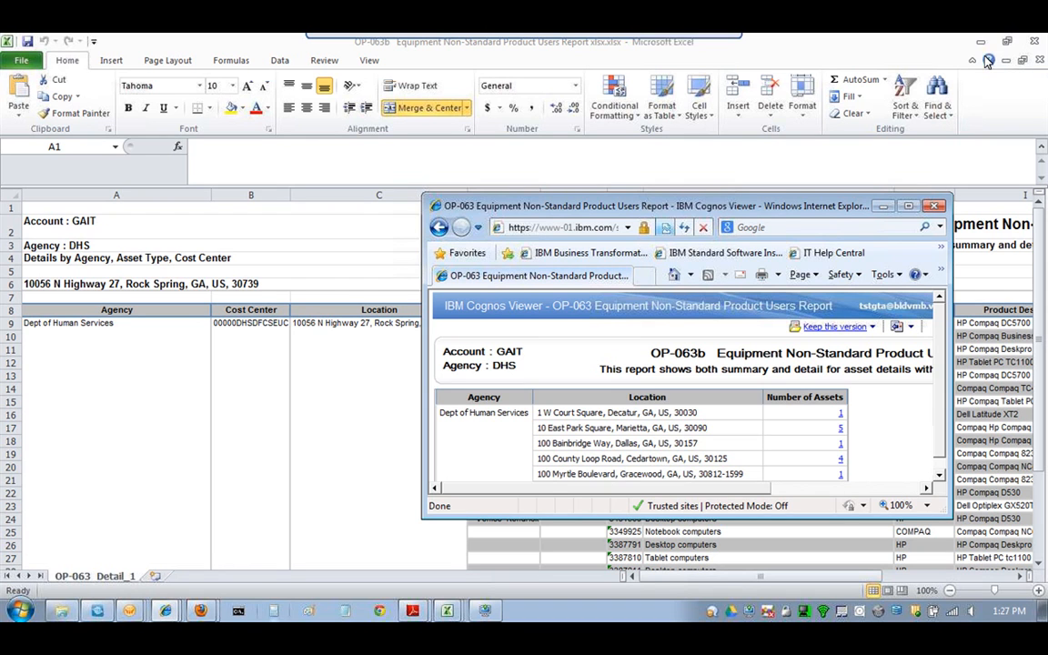
{"action": "left_click", "coordinate": [166, 611]}
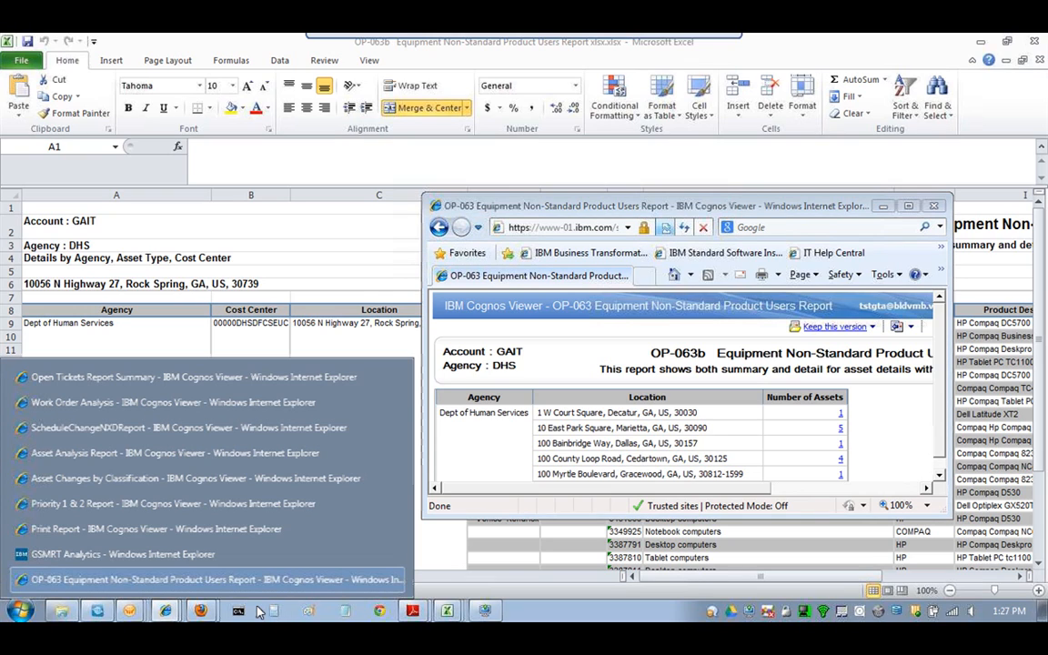
{"action": "left_click", "coordinate": [209, 580]}
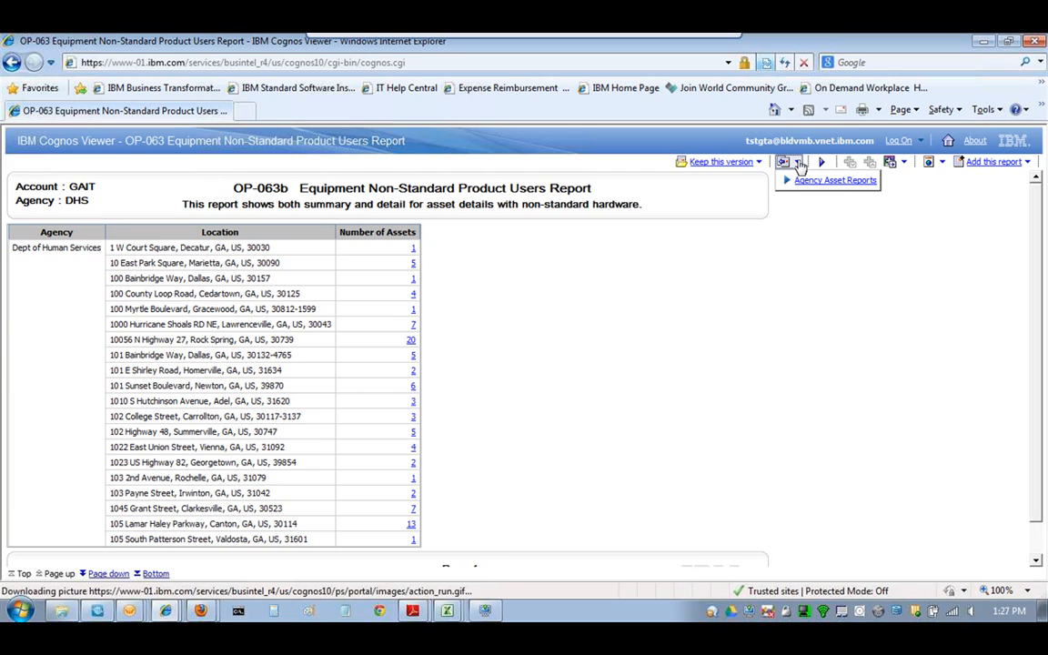
- Follow the Agency Asset Reports link back to the GSMRT Analytics State of Georgia page
{"action": "left_click", "coordinate": [805, 182]}
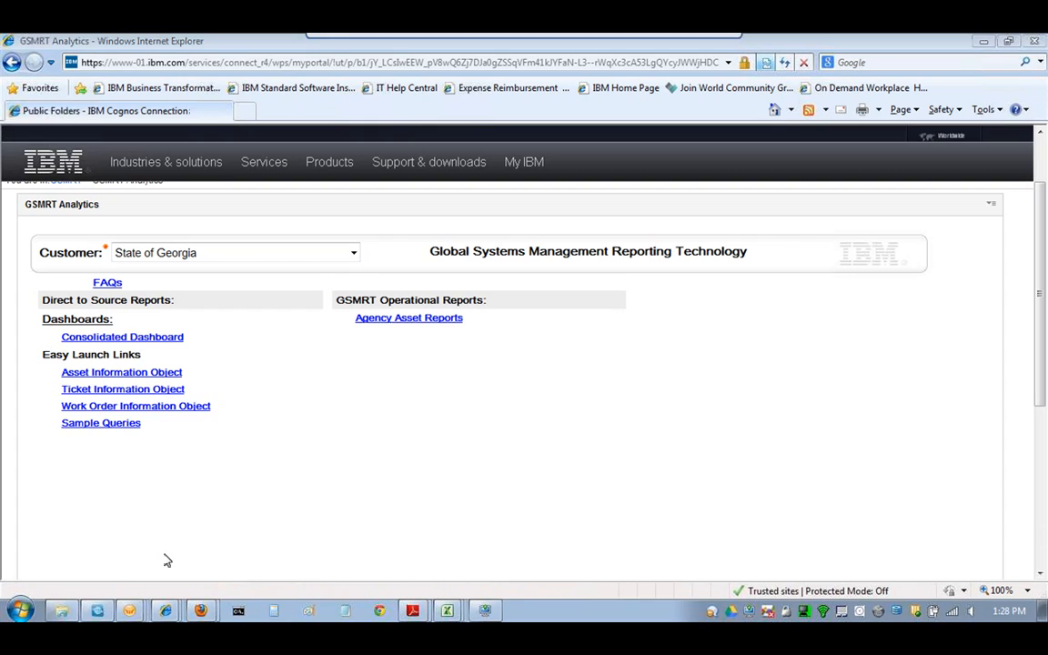
- Launch the Consolidated Dashboard from the portal's Dashboards section
{"action": "left_click", "coordinate": [1034, 42]}
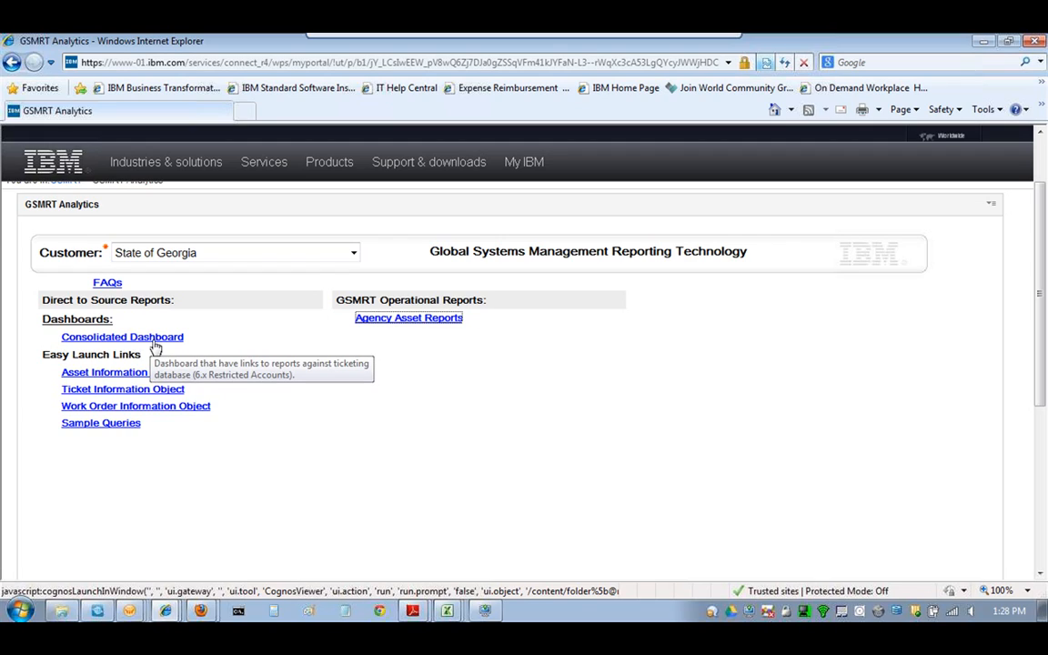
{"action": "left_click", "coordinate": [156, 344]}
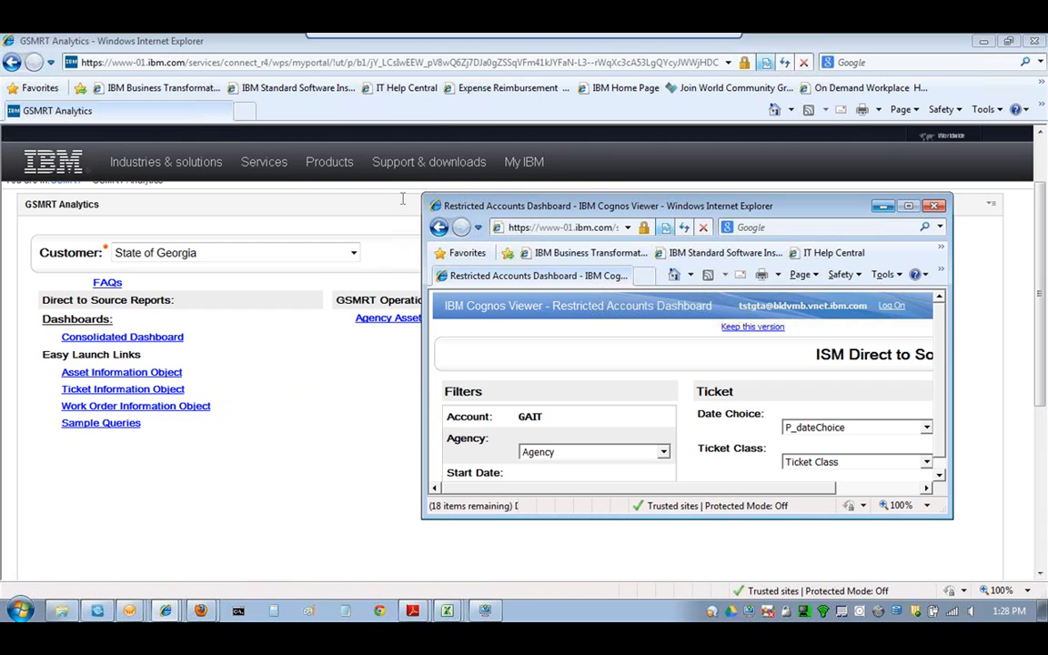
- Maximize the Restricted Accounts Dashboard window
{"action": "left_click", "coordinate": [908, 206]}
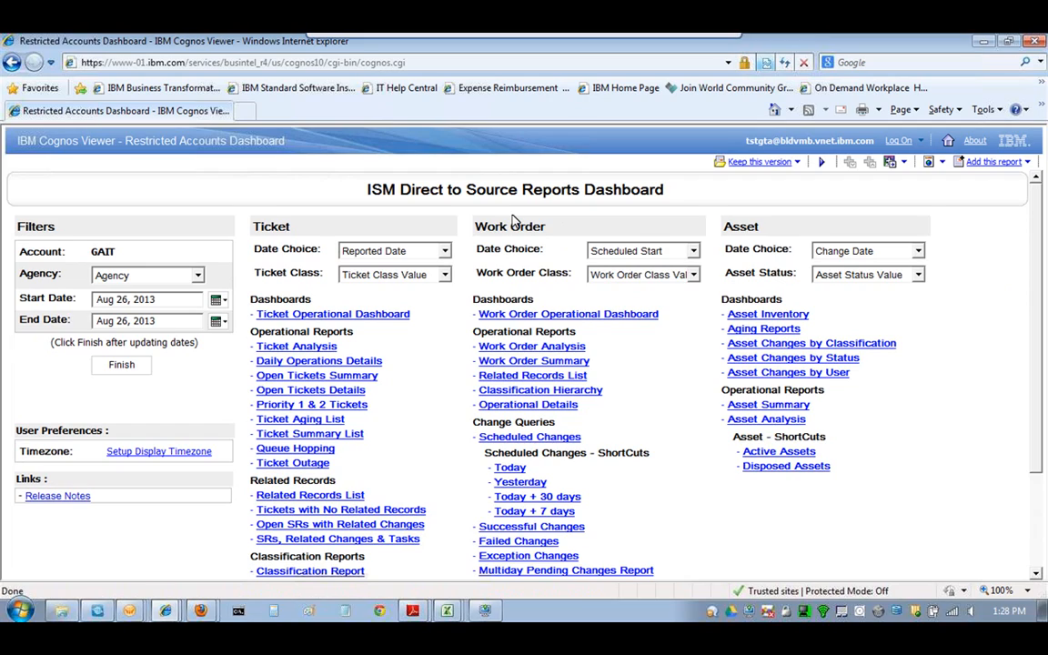
- Set the dashboard's Agency filter to DHS
{"action": "left_click", "coordinate": [198, 276]}
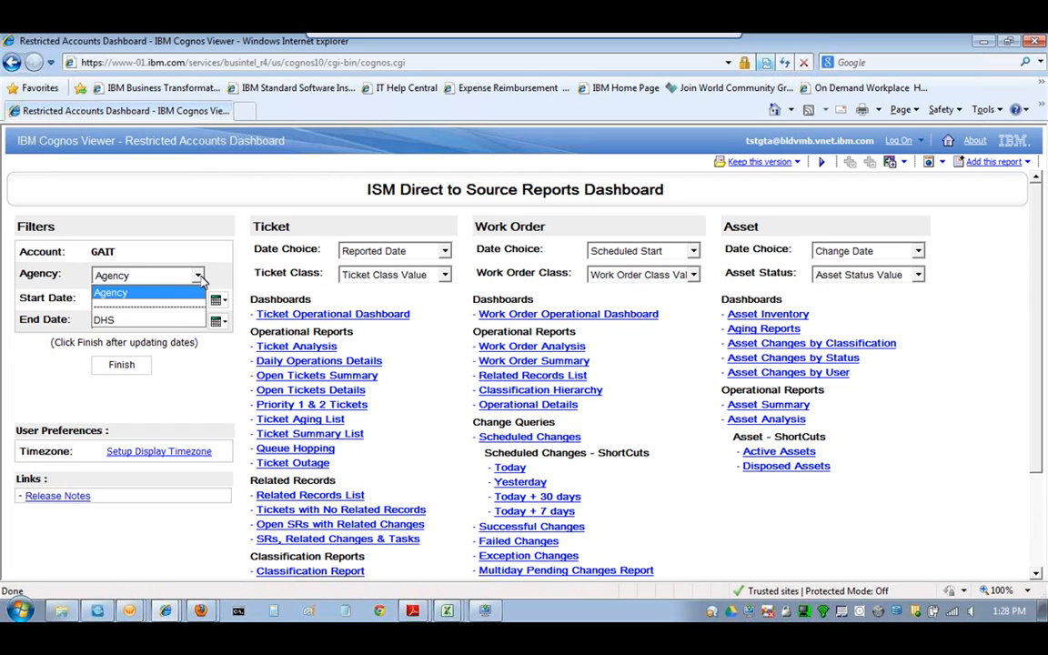
{"action": "key", "text": "Down"}
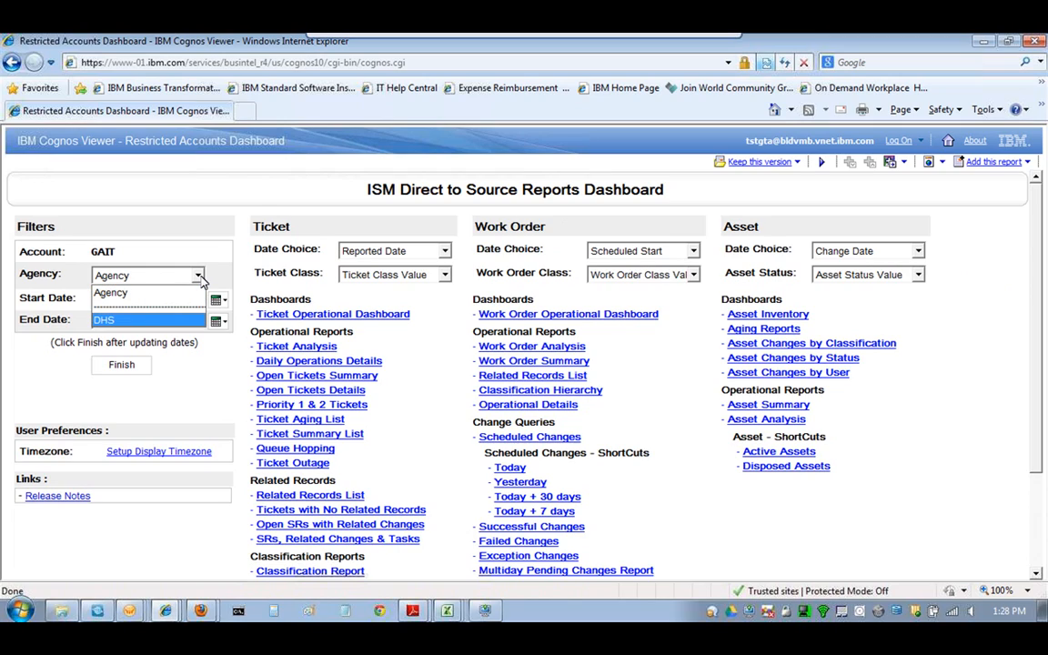
{"action": "left_click", "coordinate": [173, 320]}
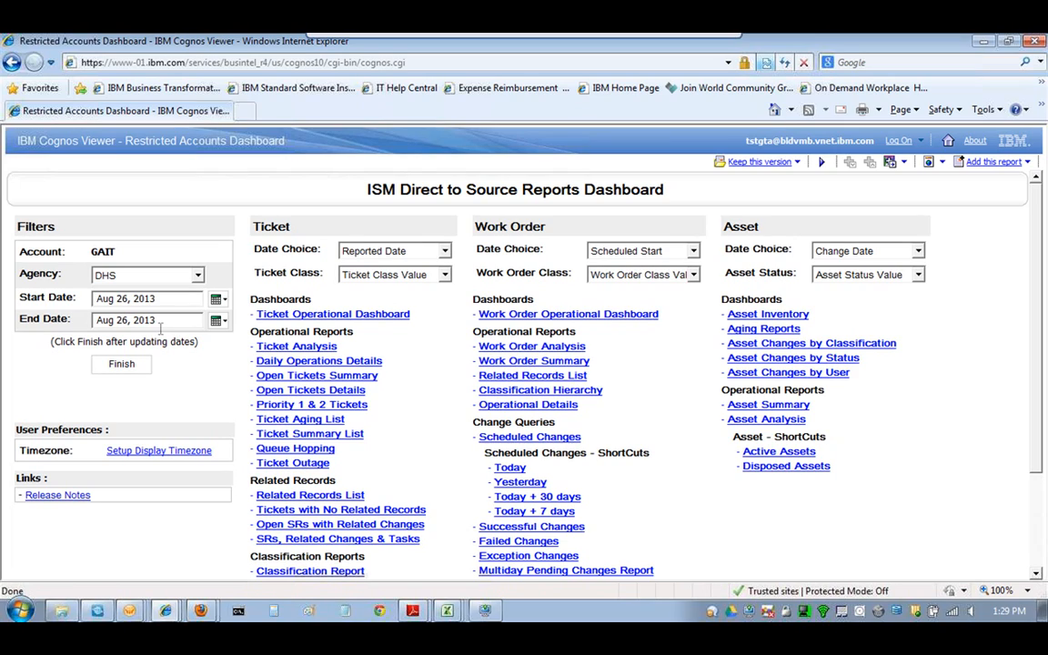
{"action": "left_click", "coordinate": [216, 300]}
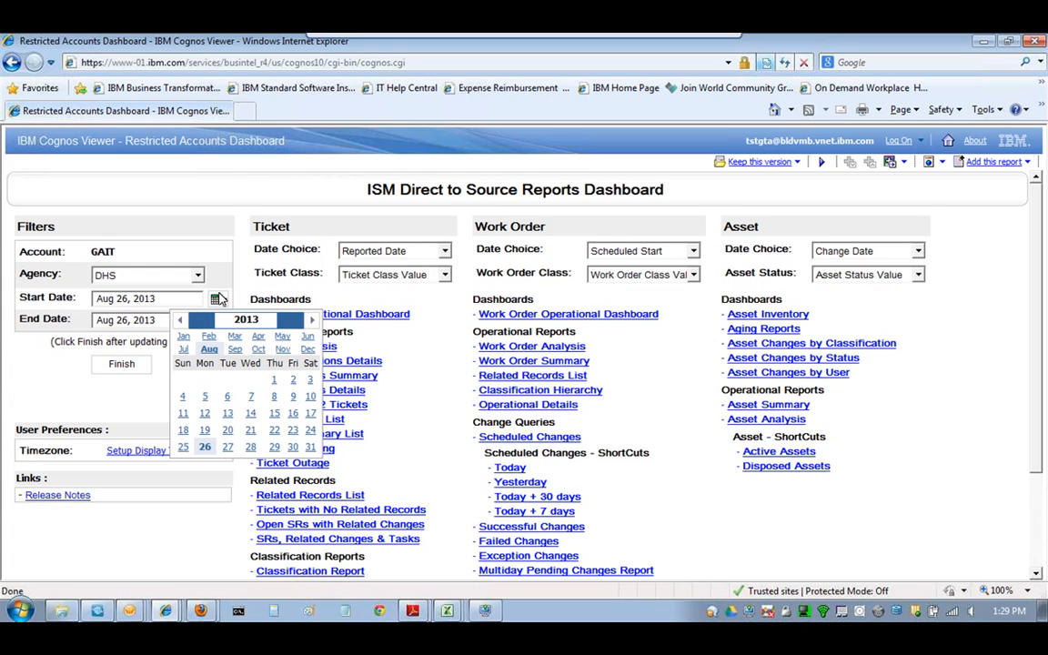
- Pick Aug 23, 2013 as the start date and apply the date range with Finish
{"action": "left_click", "coordinate": [293, 431]}
{"action": "left_click", "coordinate": [122, 364]}
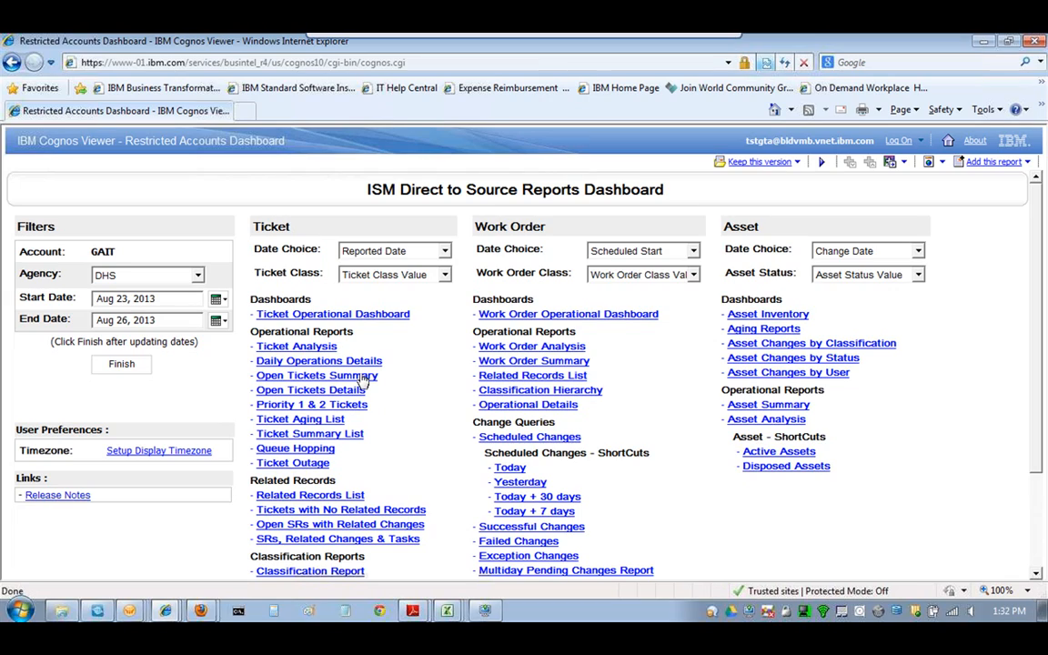
{"action": "left_click", "coordinate": [432, 277]}
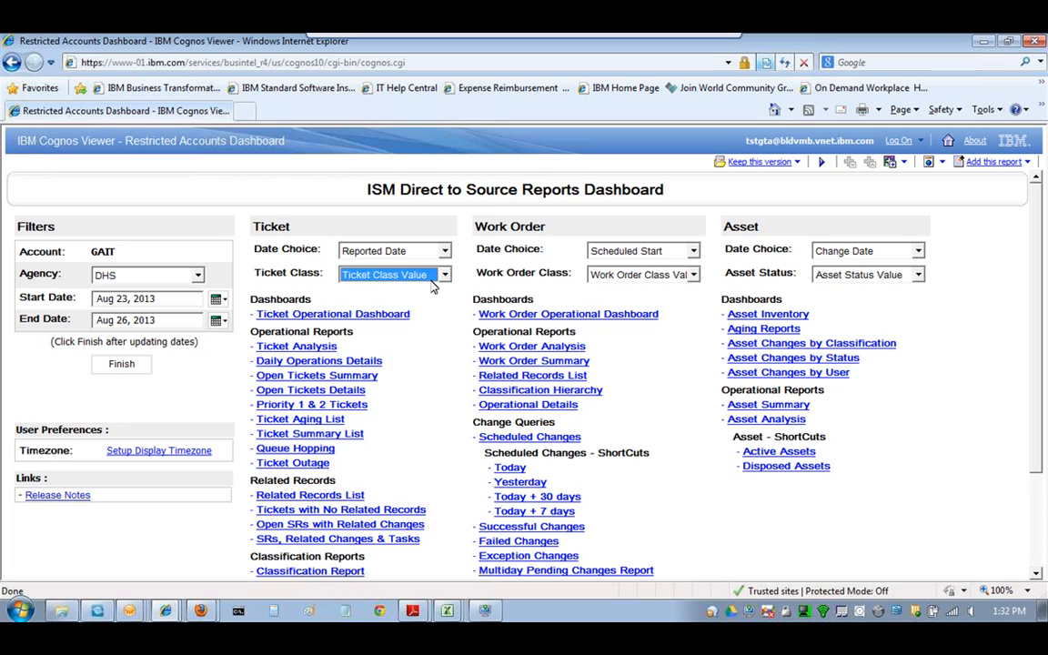
{"action": "left_click", "coordinate": [445, 275]}
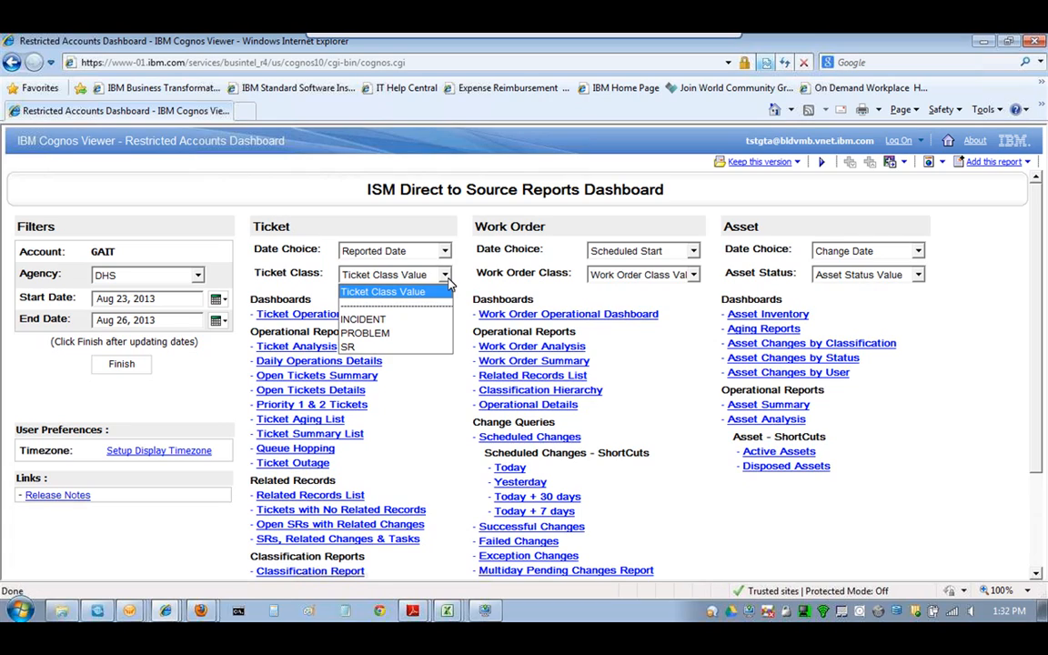
{"action": "left_click", "coordinate": [693, 275]}
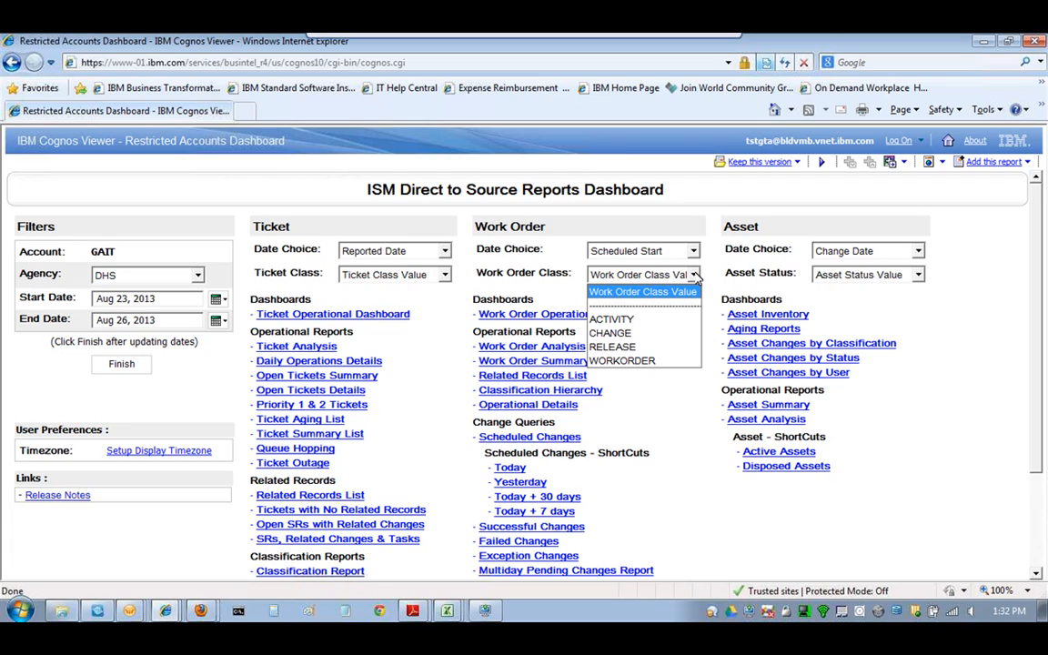
{"action": "left_click", "coordinate": [852, 301]}
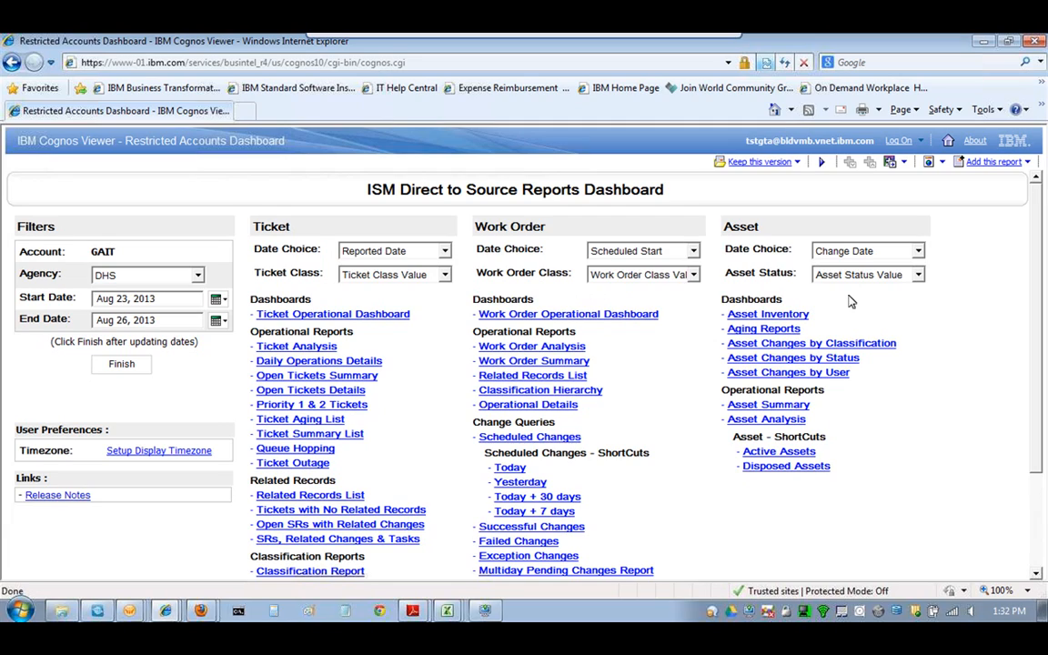
- Open the Open Tickets Details drill-through report for DHS, Aug 23–26, 2013
{"action": "left_click_drag", "start_coordinate": [1037, 209], "coordinate": [1039, 237]}
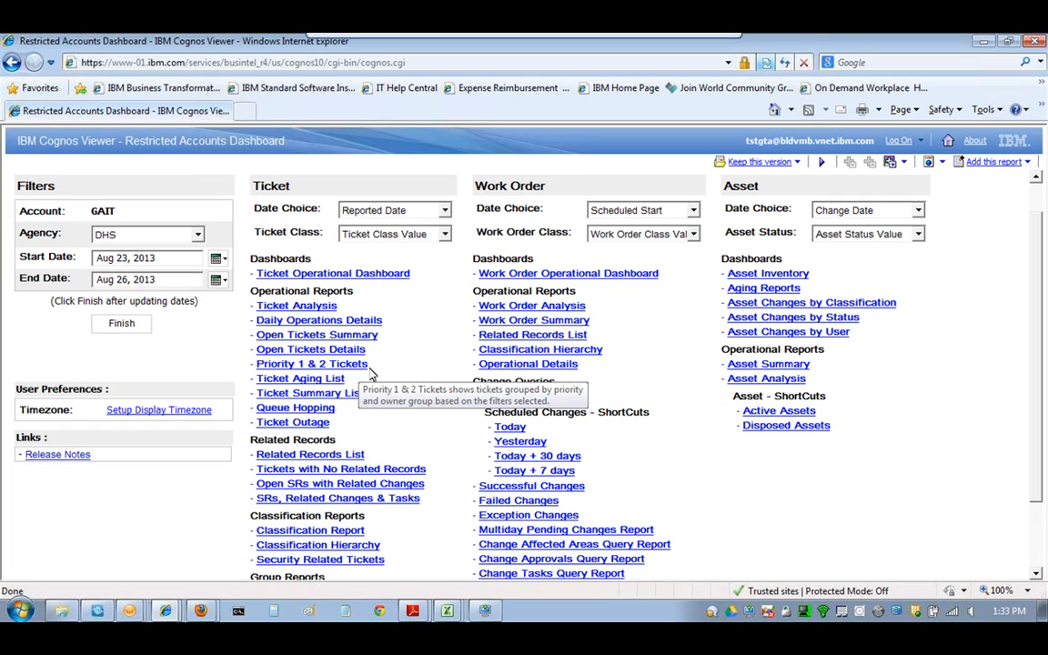
{"action": "left_click", "coordinate": [342, 352]}
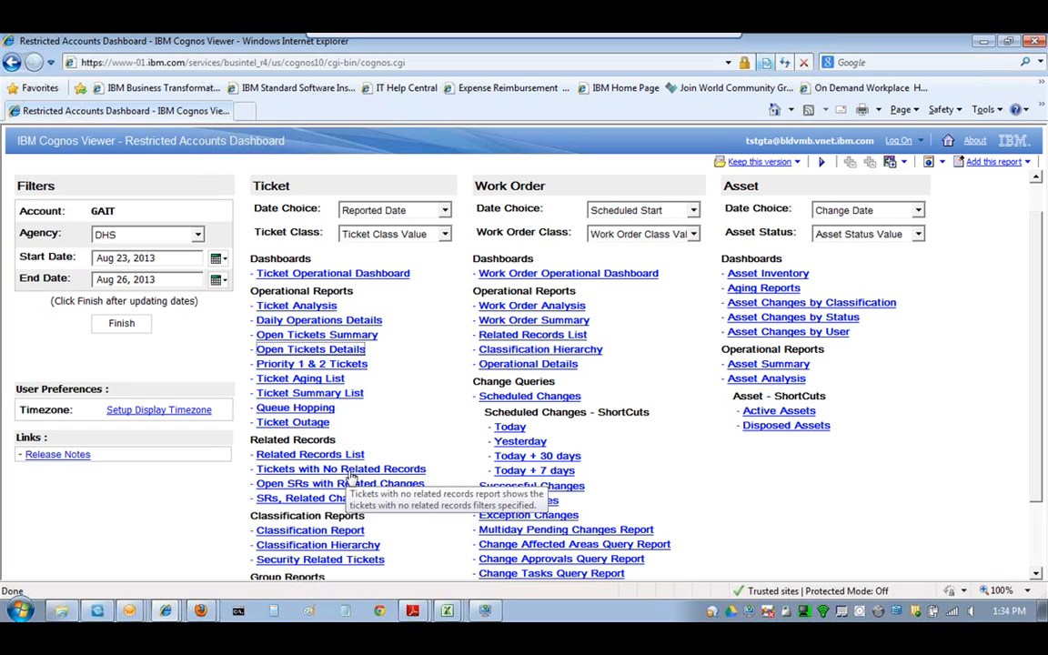
{"action": "scroll", "coordinate": [1045, 391], "scroll_direction": "down", "scroll_amount": 2}
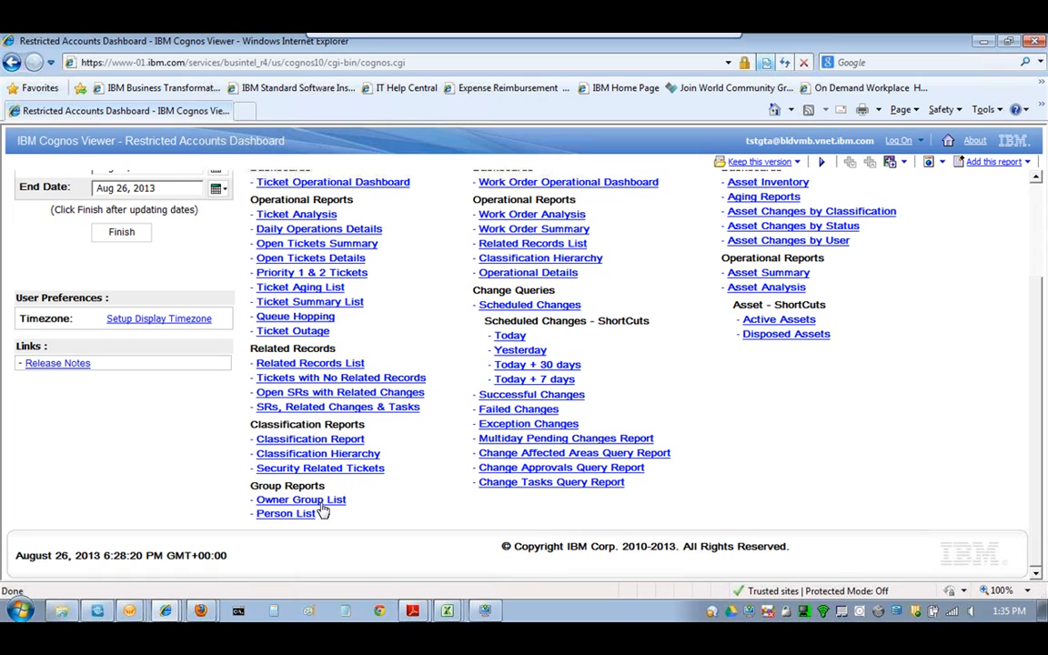
{"action": "mouse_move", "coordinate": [316, 519]}
{"action": "scroll", "coordinate": [307, 513], "scroll_direction": "up", "scroll_amount": 3}
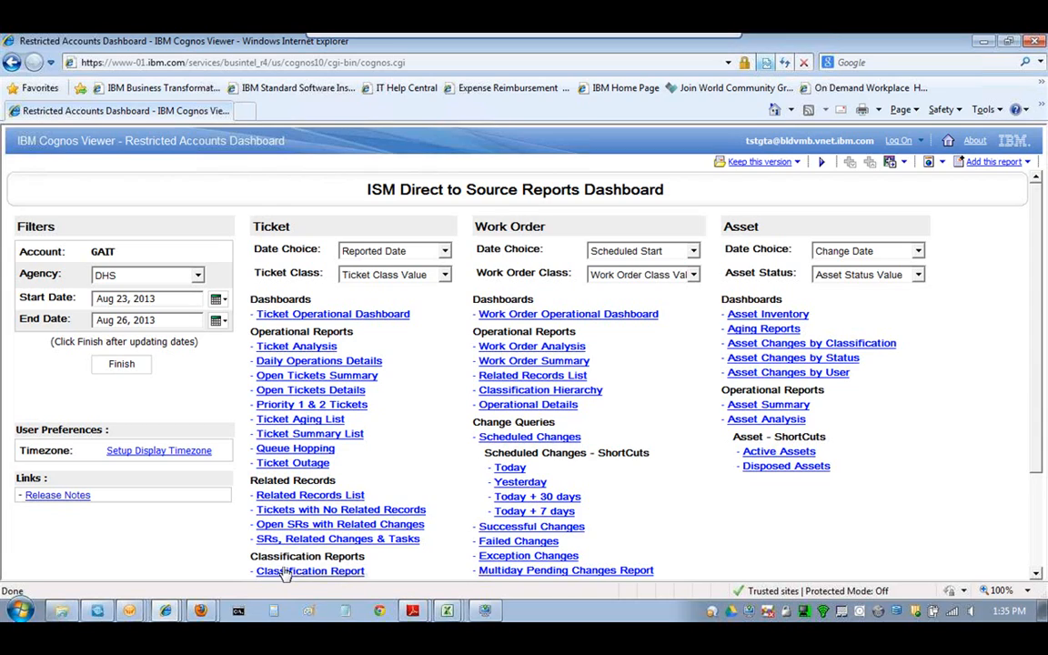
{"action": "left_click_drag", "start_coordinate": [1038, 189], "coordinate": [1033, 225]}
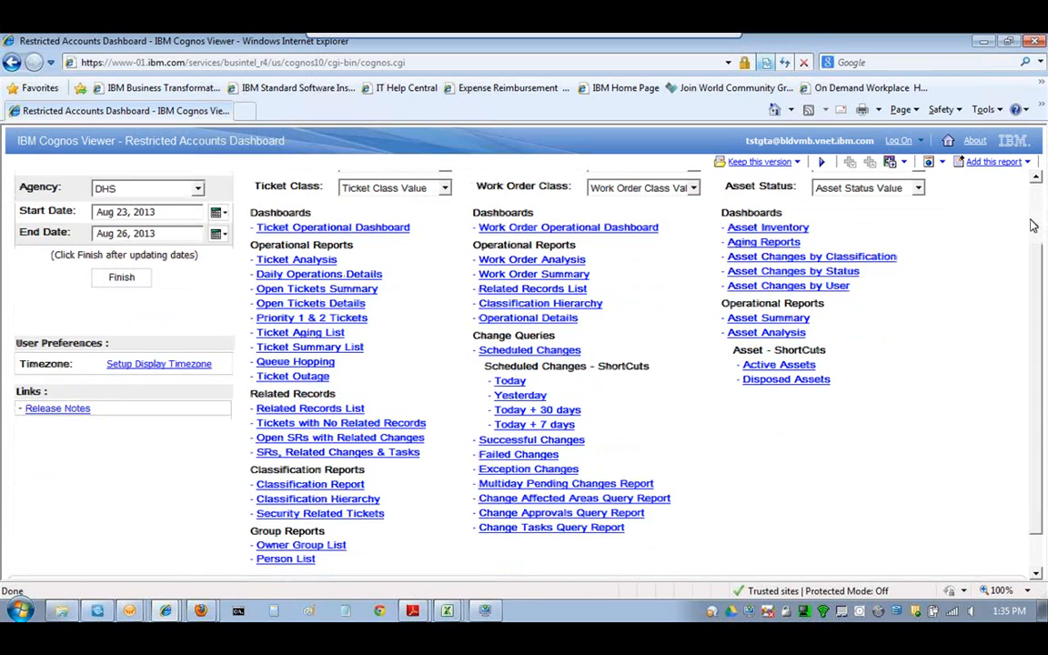
{"action": "left_click_drag", "start_coordinate": [1034, 225], "coordinate": [1028, 273]}
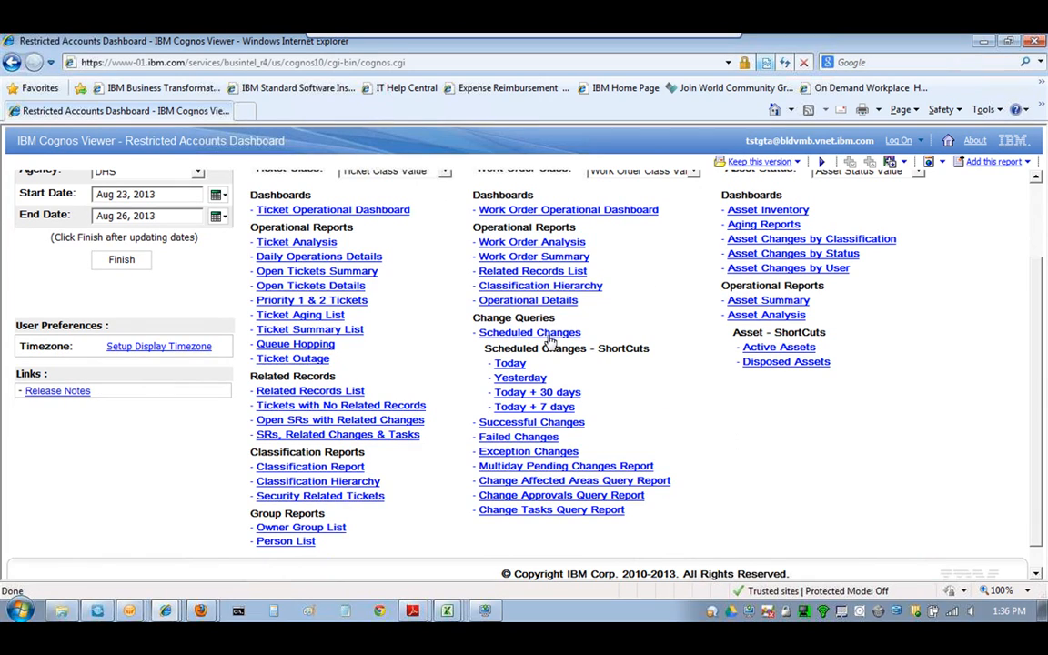
- Scroll back to the top of the DHS dashboard and list the open Internet Explorer windows
{"action": "mouse_move", "coordinate": [535, 411]}
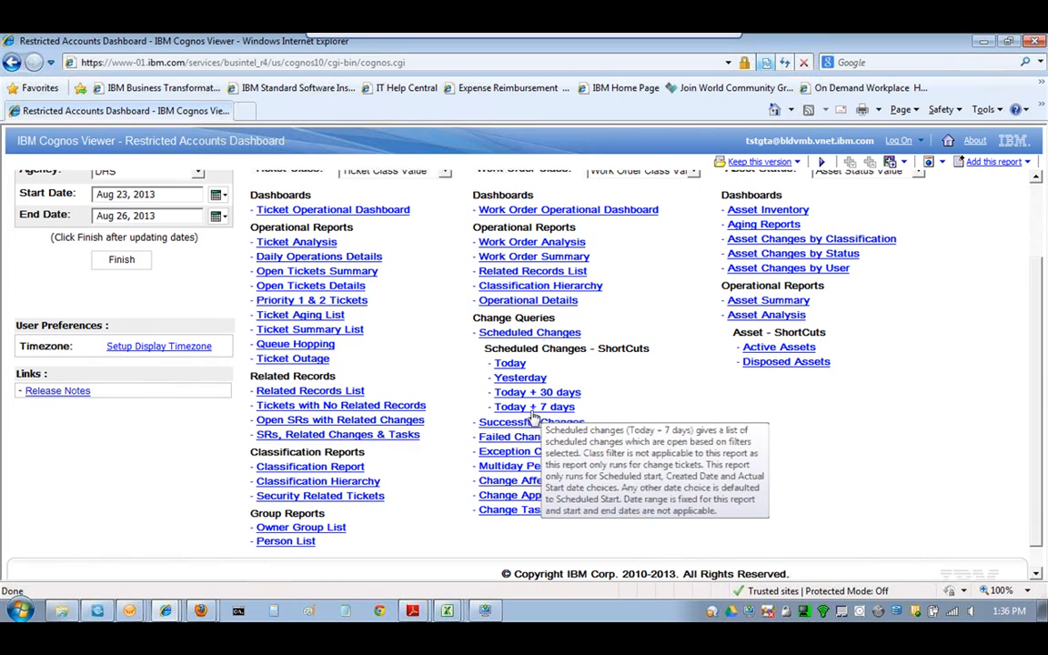
{"action": "scroll", "coordinate": [546, 411], "scroll_direction": "down", "scroll_amount": 1}
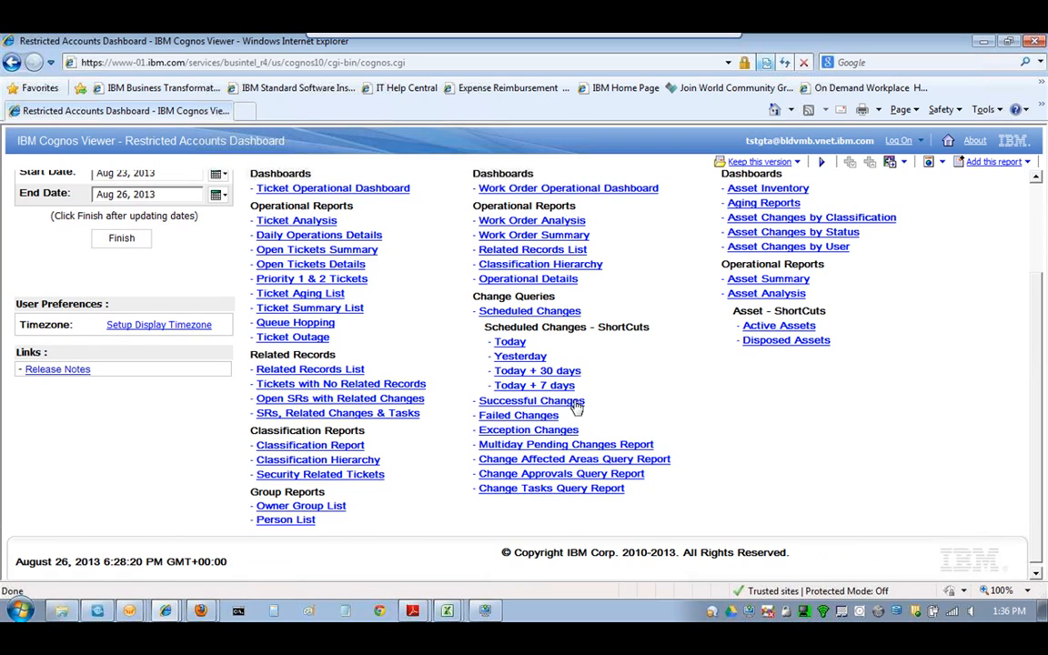
{"action": "left_click_drag", "start_coordinate": [1039, 381], "coordinate": [1044, 349]}
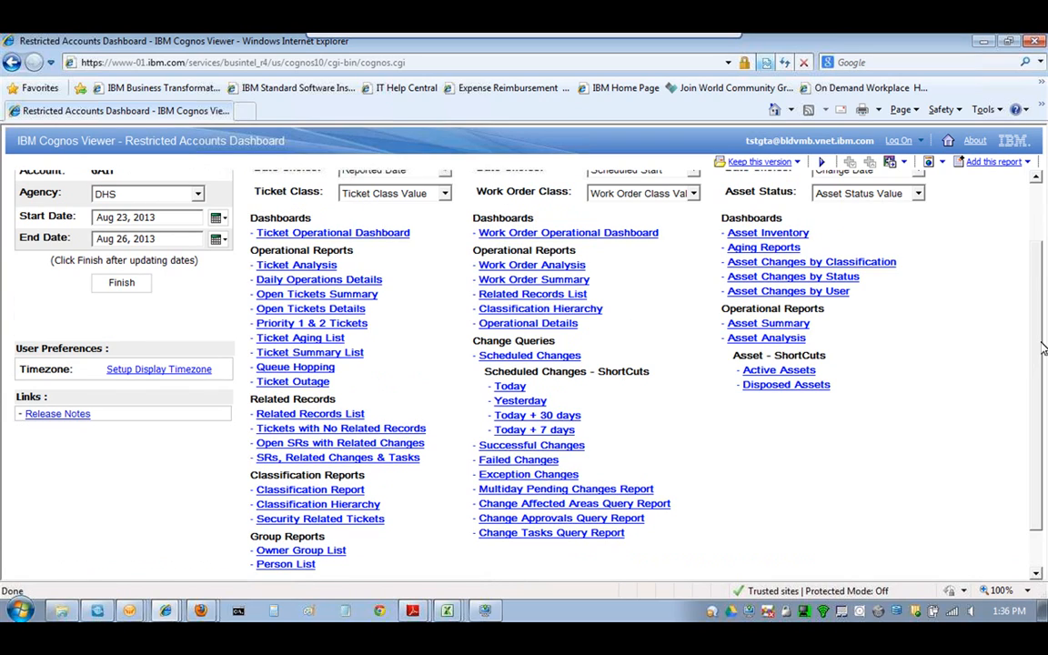
{"action": "scroll", "coordinate": [1043, 348], "scroll_direction": "up", "scroll_amount": 2}
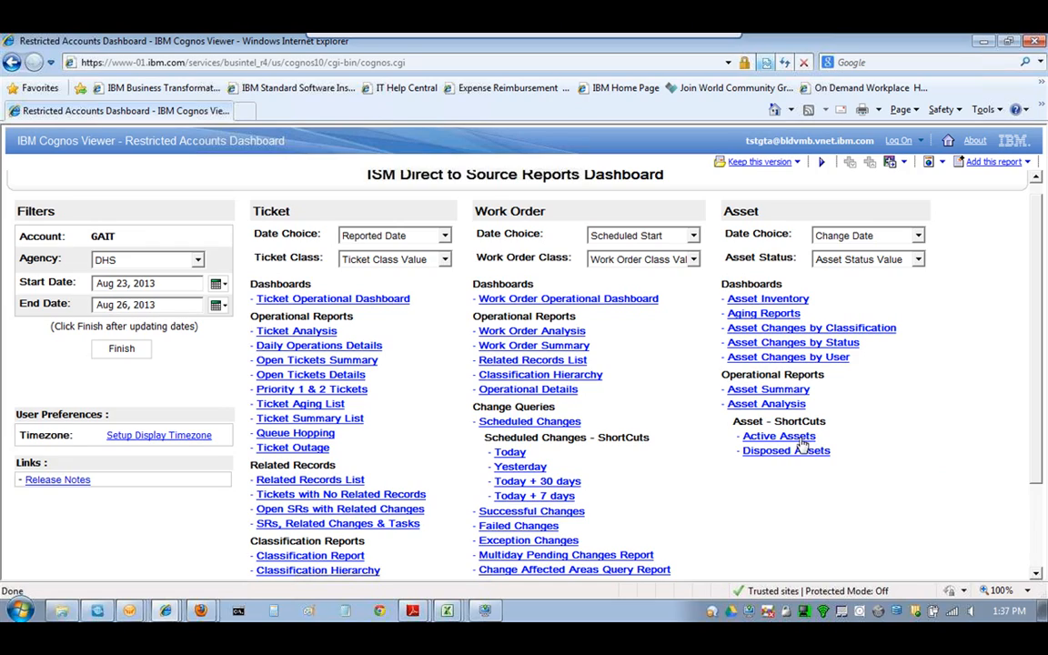
{"action": "scroll", "coordinate": [1007, 419], "scroll_direction": "up", "scroll_amount": 1}
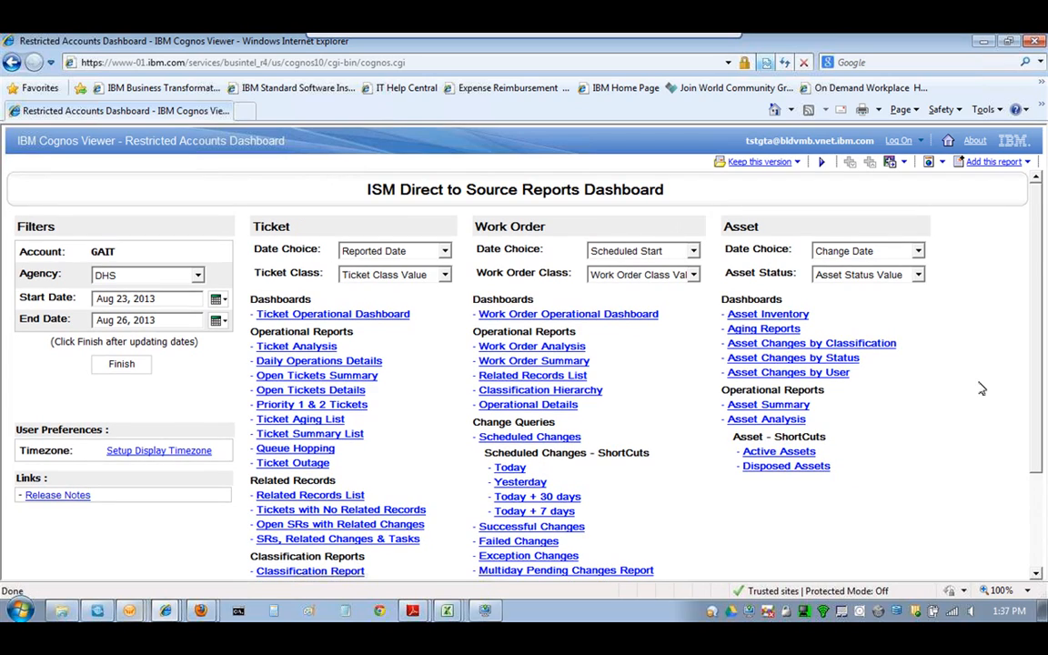
{"action": "left_click", "coordinate": [166, 611]}
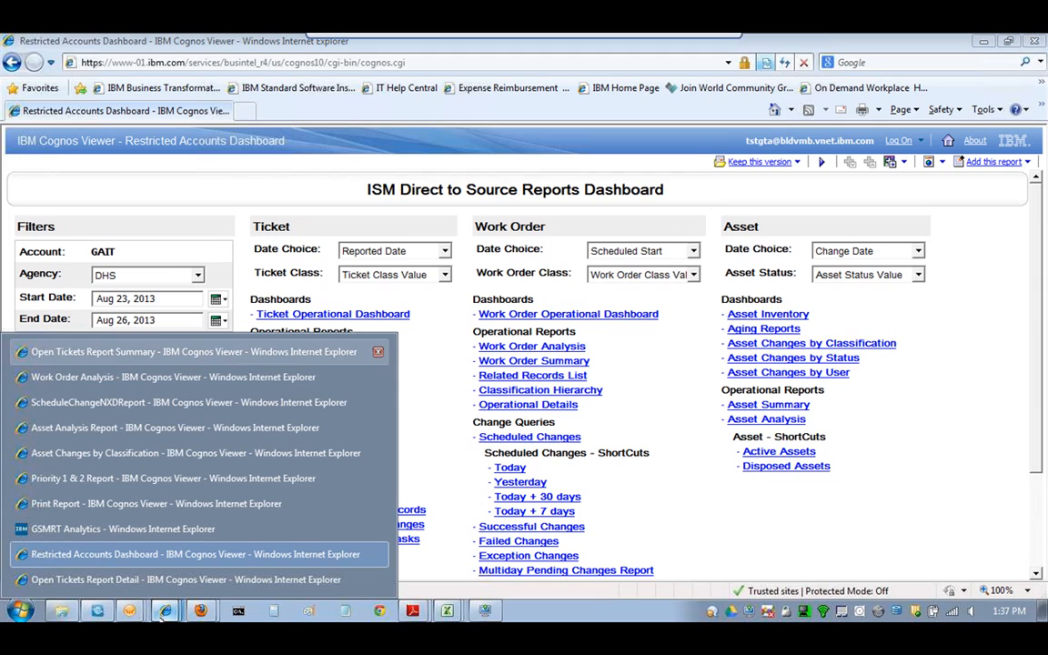
- Switch to the Open Tickets Report Summary window and scroll down through its charts
{"action": "left_click", "coordinate": [154, 353]}
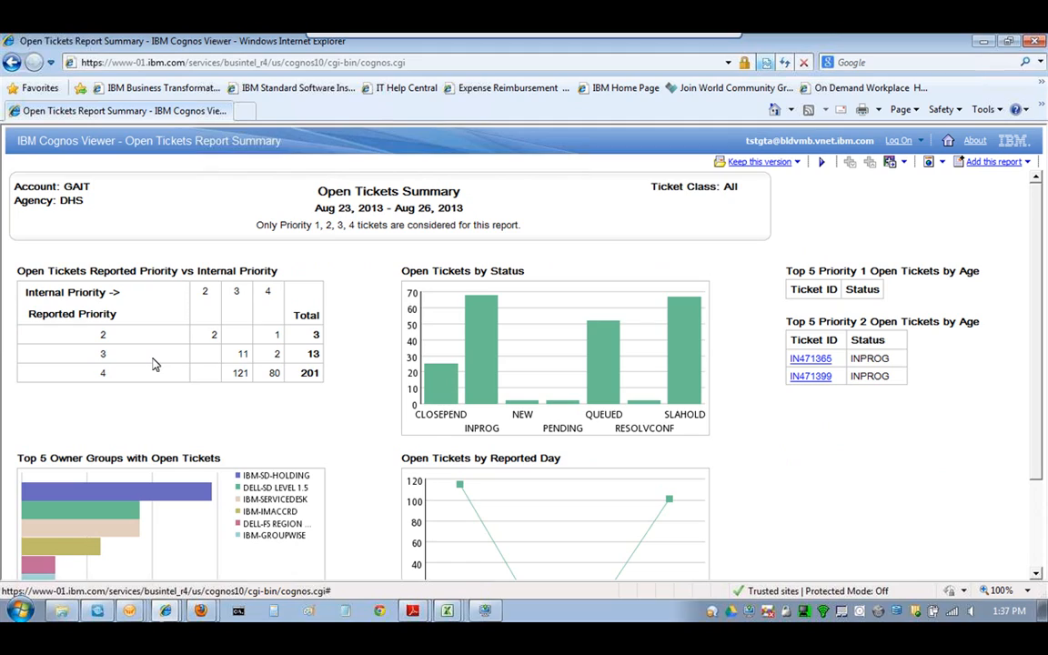
{"action": "left_click_drag", "start_coordinate": [1033, 217], "coordinate": [1029, 235]}
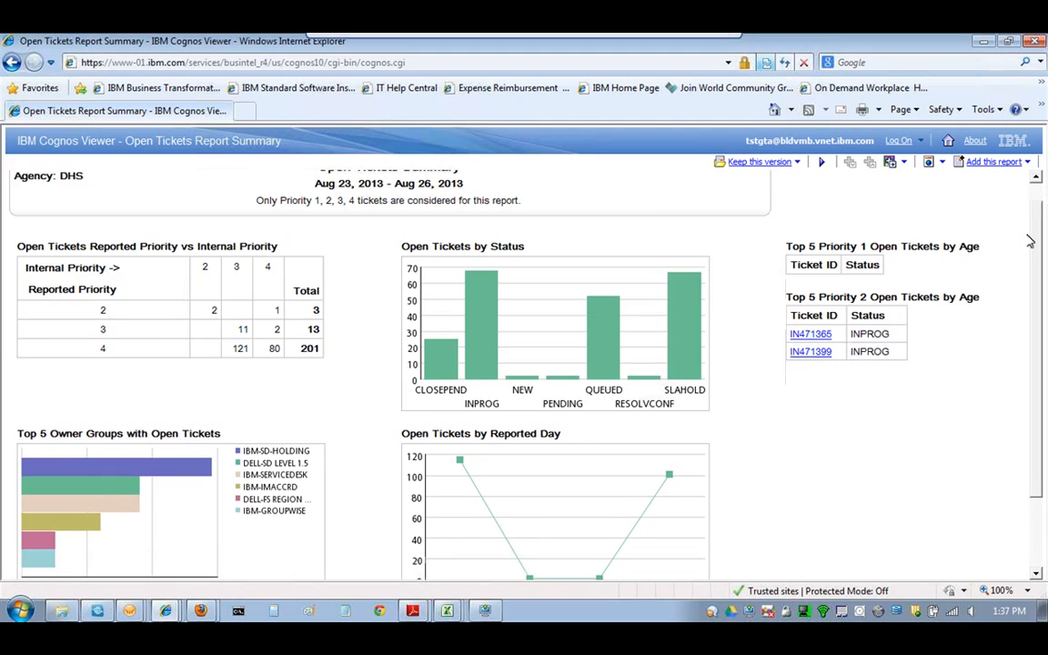
{"action": "mouse_move", "coordinate": [1030, 241]}
{"action": "left_mouse_down"}
{"action": "mouse_move", "coordinate": [1034, 258]}
{"action": "mouse_move", "coordinate": [1039, 223]}
{"action": "left_mouse_up"}
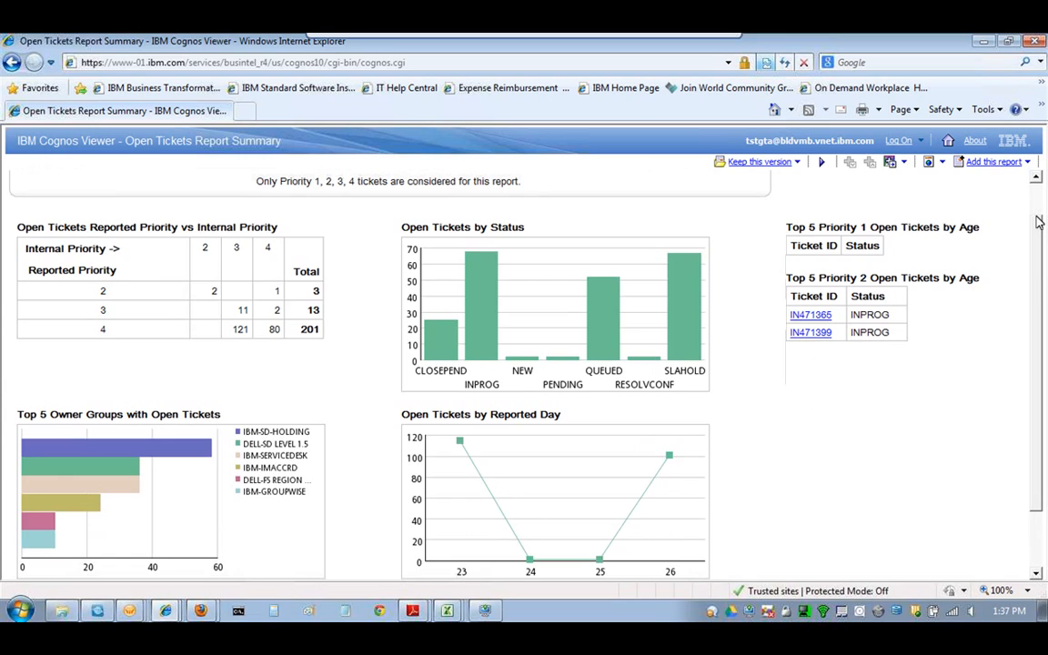
{"action": "left_click_drag", "start_coordinate": [1039, 222], "coordinate": [1037, 231]}
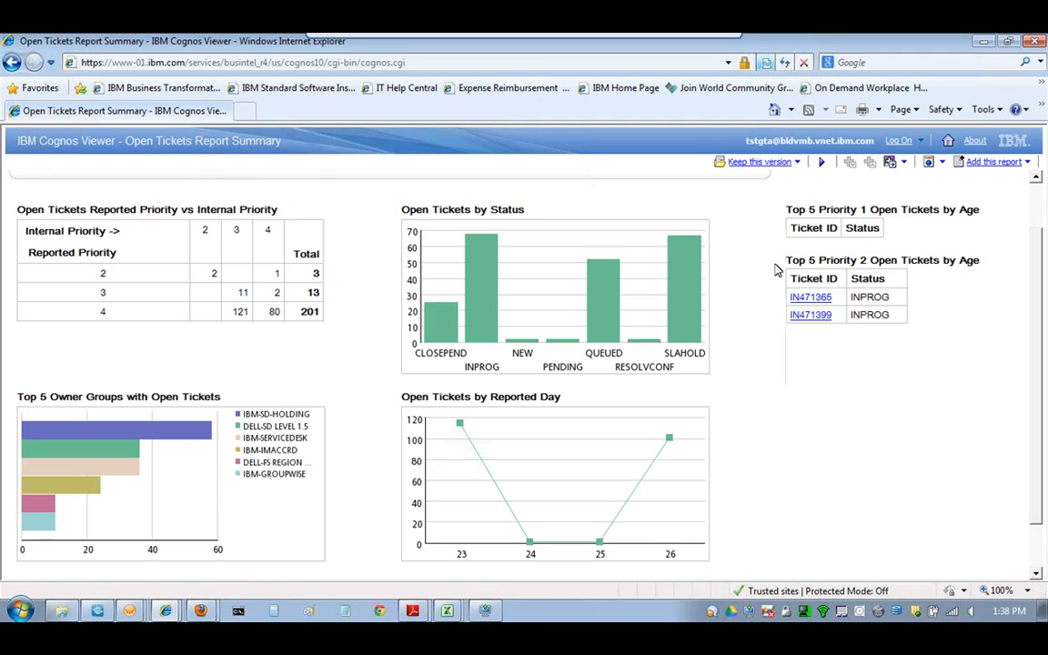
{"action": "left_click_drag", "start_coordinate": [1039, 253], "coordinate": [1045, 266]}
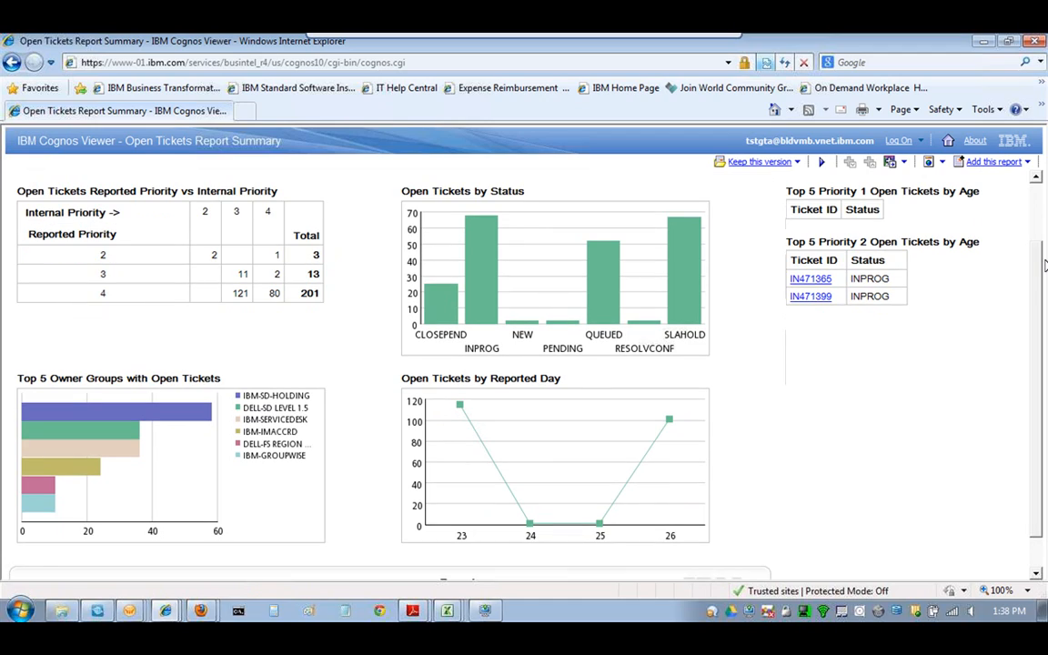
- Check the INPROG status and day-23 reported counts, then return to the top and list open report windows
{"action": "mouse_move", "coordinate": [490, 310]}
{"action": "mouse_move", "coordinate": [463, 405]}
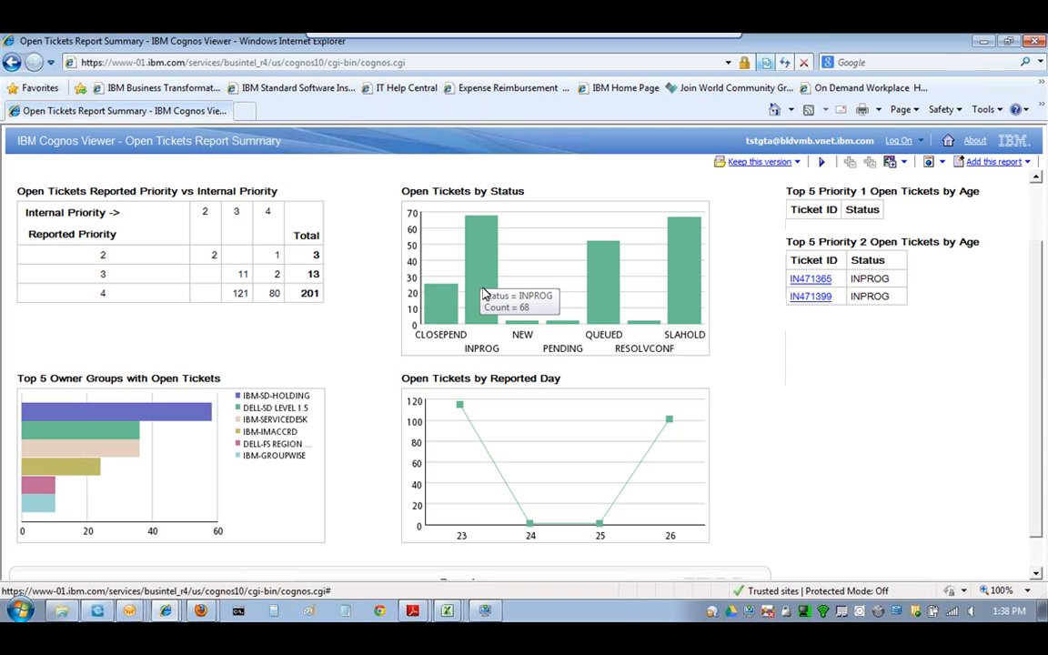
{"action": "scroll", "coordinate": [671, 216], "scroll_direction": "up", "scroll_amount": 2}
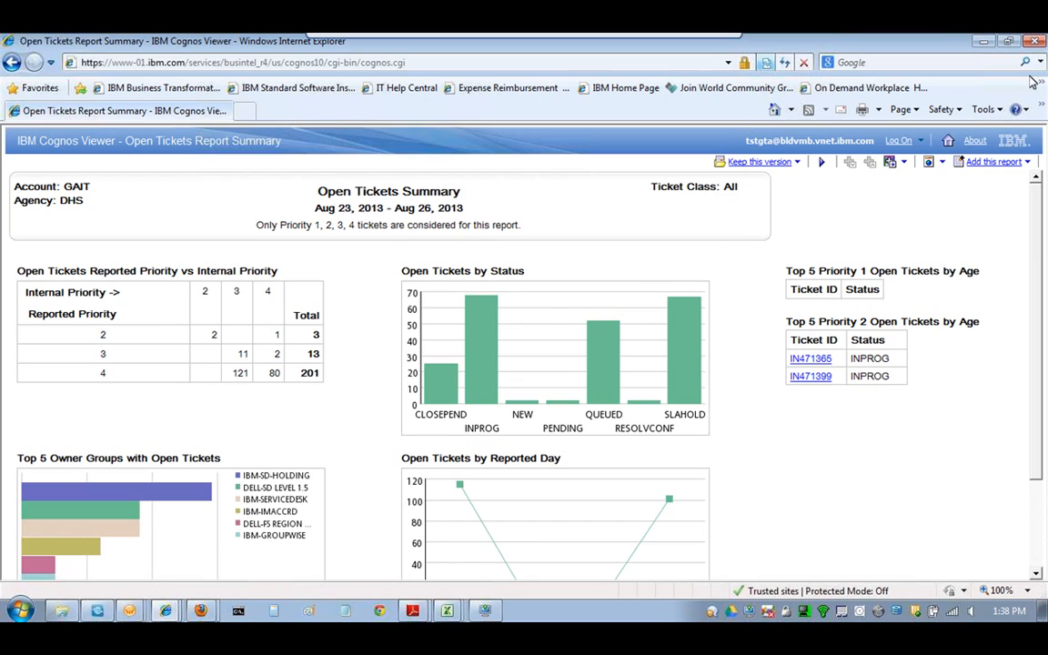
{"action": "left_click", "coordinate": [165, 611]}
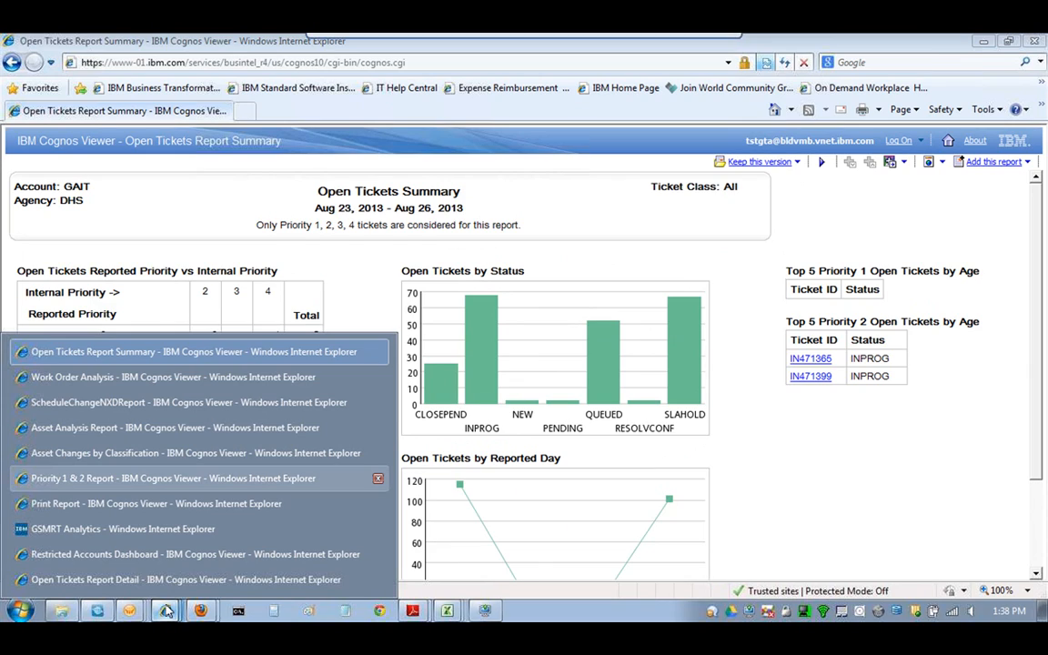
- Switch to the Priority 1 & 2 Report window and show the 'Add this report' saving options
{"action": "left_click", "coordinate": [171, 481]}
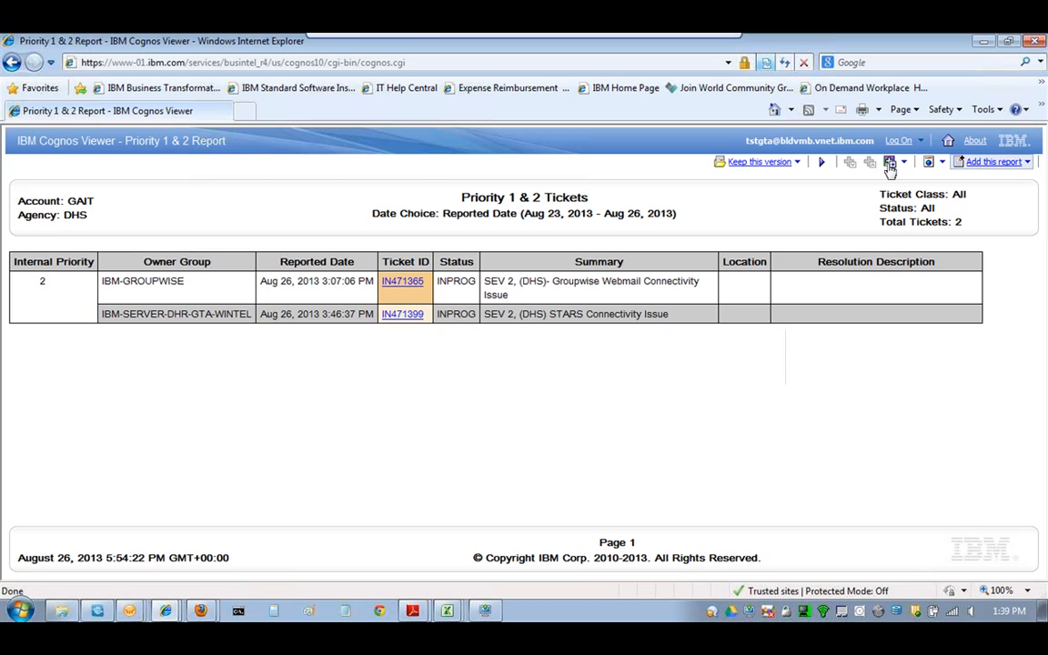
{"action": "left_click", "coordinate": [1029, 163]}
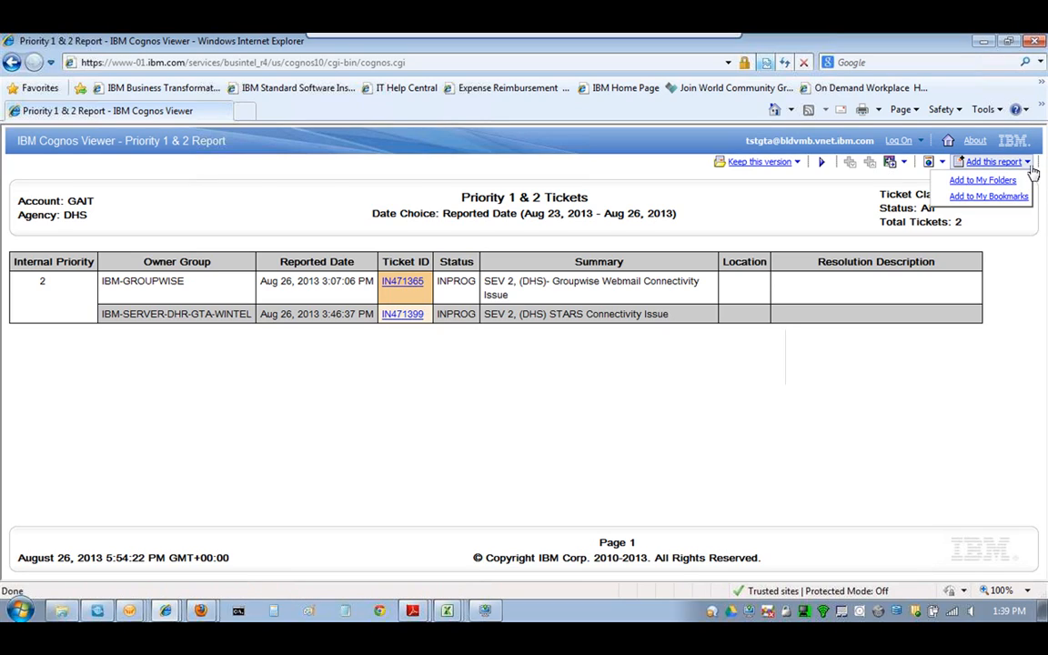
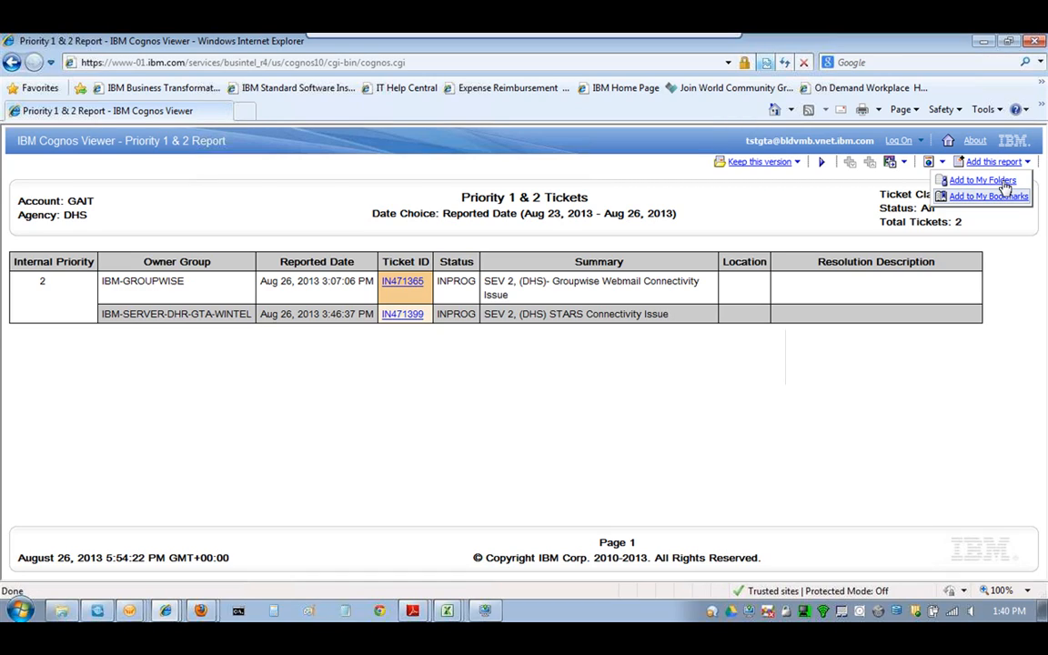
- Dismiss the 'Add this report' menu and show the report's output-format choices
{"action": "left_click", "coordinate": [988, 196]}
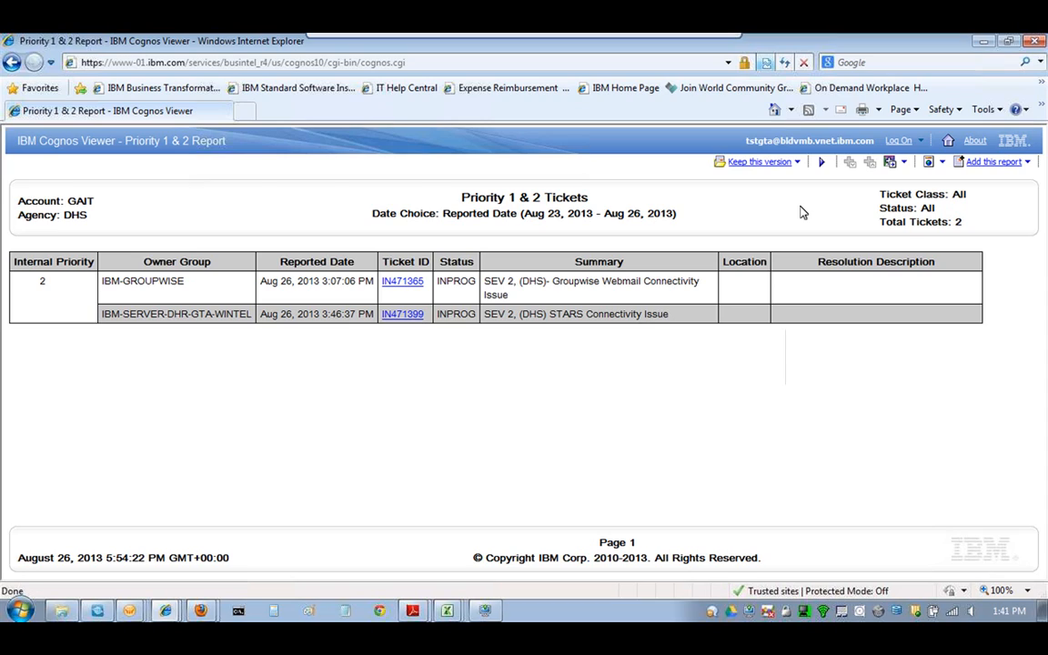
{"action": "left_click", "coordinate": [942, 162]}
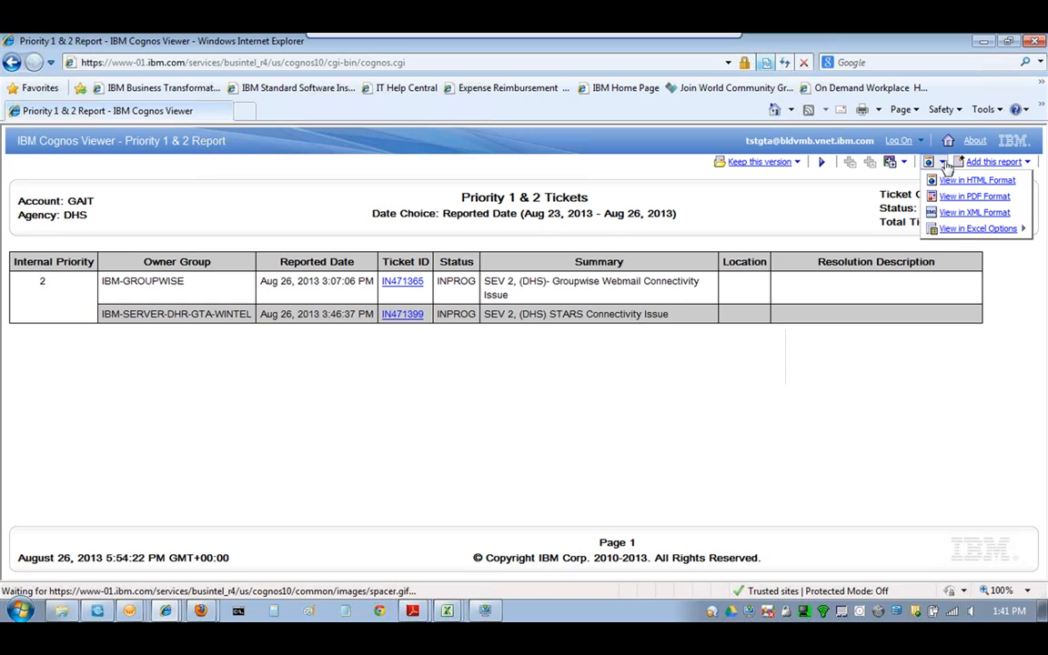
- Show the View in Excel Options submenu with Excel 2007, Excel 2002 and CSV
{"action": "left_click", "coordinate": [947, 164]}
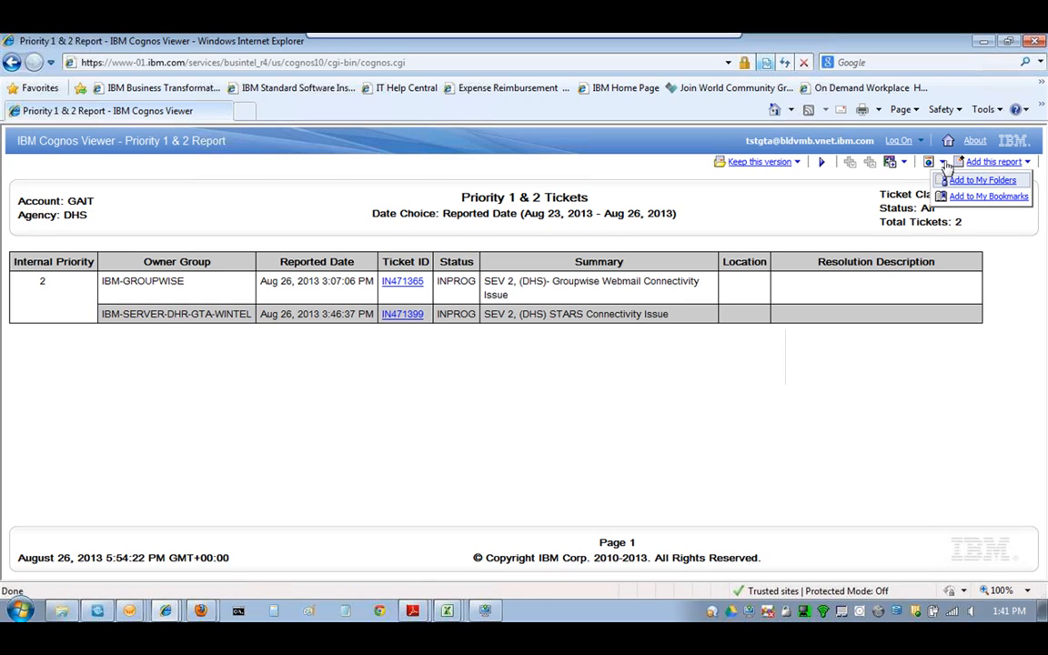
{"action": "left_click", "coordinate": [944, 163]}
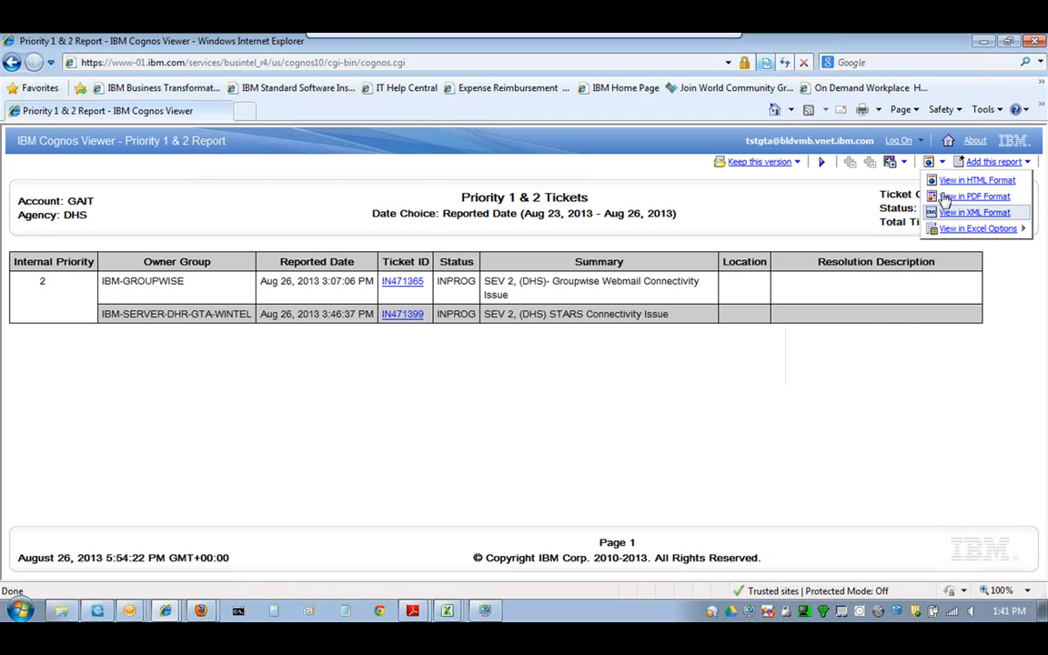
{"action": "mouse_move", "coordinate": [948, 226]}
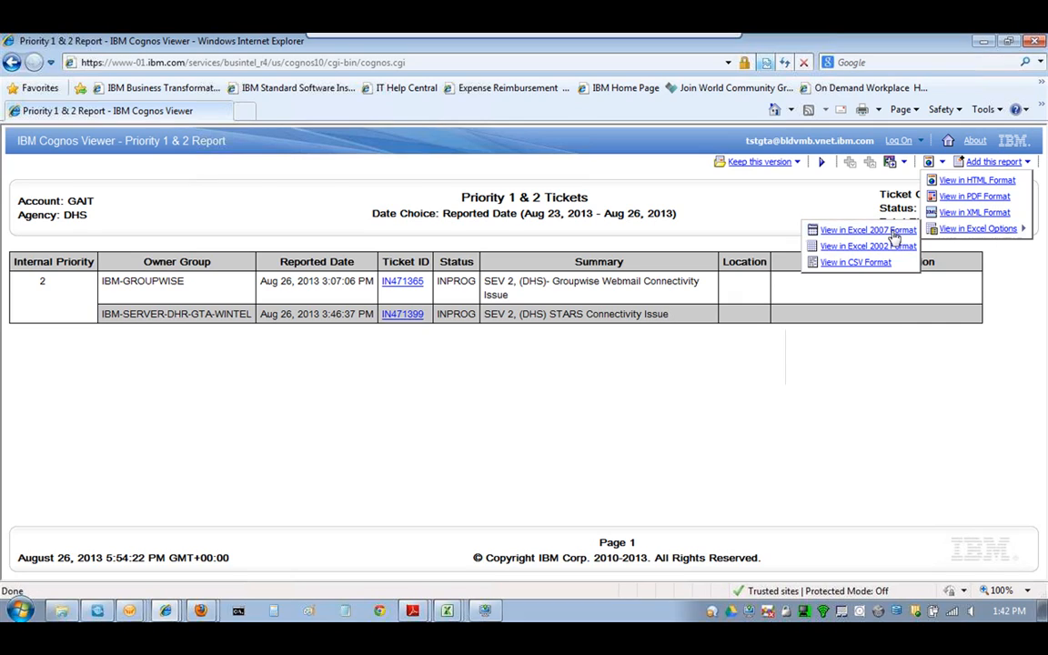
{"action": "mouse_move", "coordinate": [460, 612]}
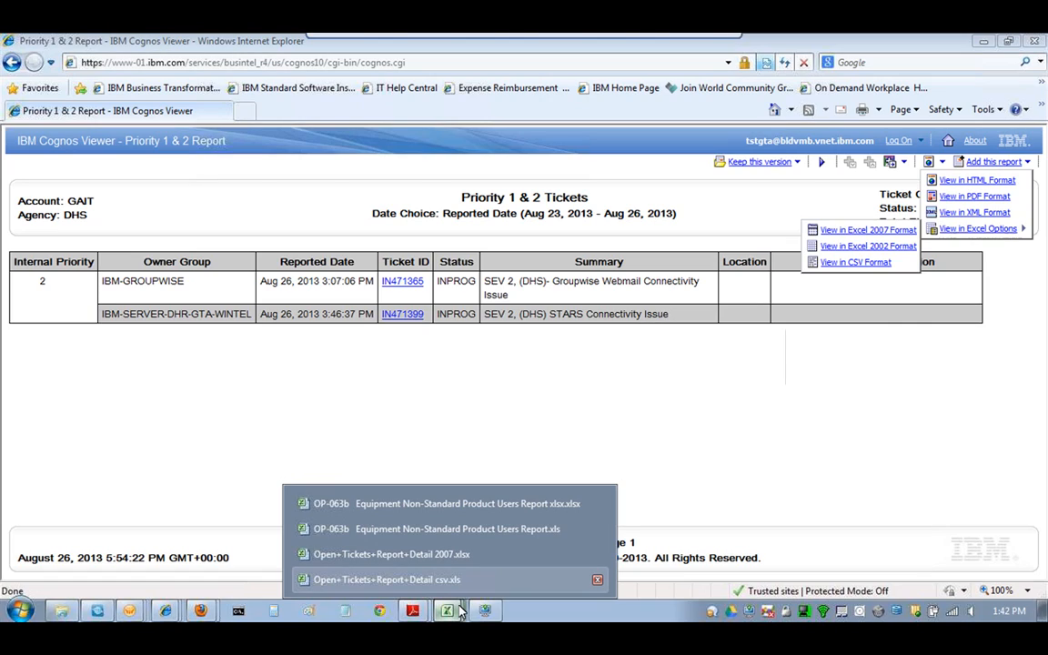
- Bring the CSV export workbook forward and autofit every column to its contents
{"action": "left_click", "coordinate": [447, 583]}
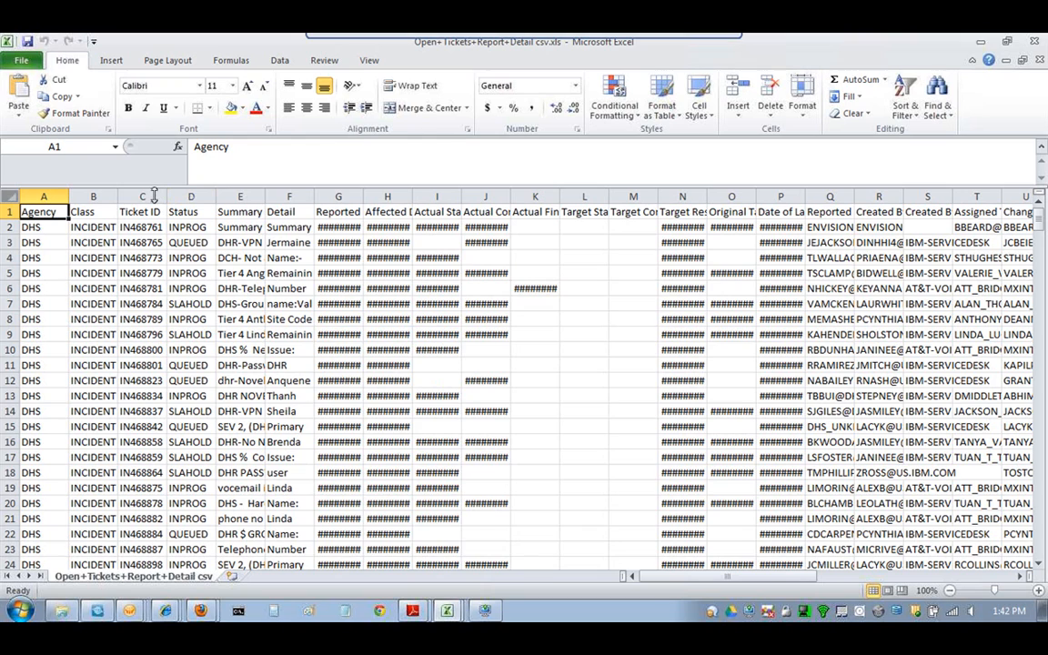
{"action": "left_click", "coordinate": [10, 196]}
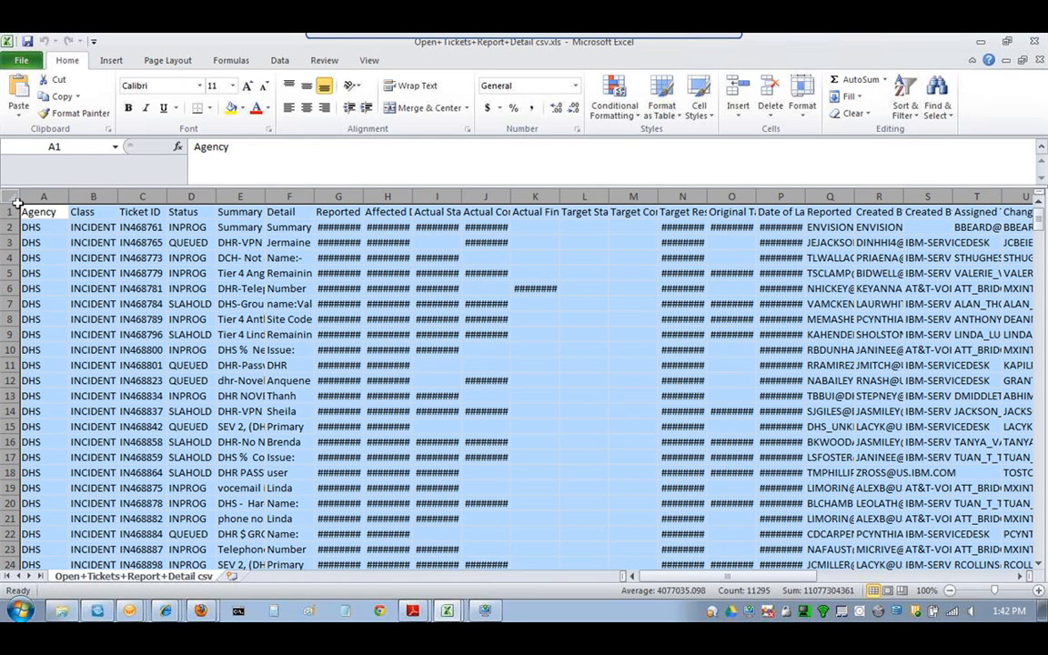
{"action": "double_click", "coordinate": [69, 197]}
{"action": "left_click_drag", "start_coordinate": [673, 577], "coordinate": [950, 577]}
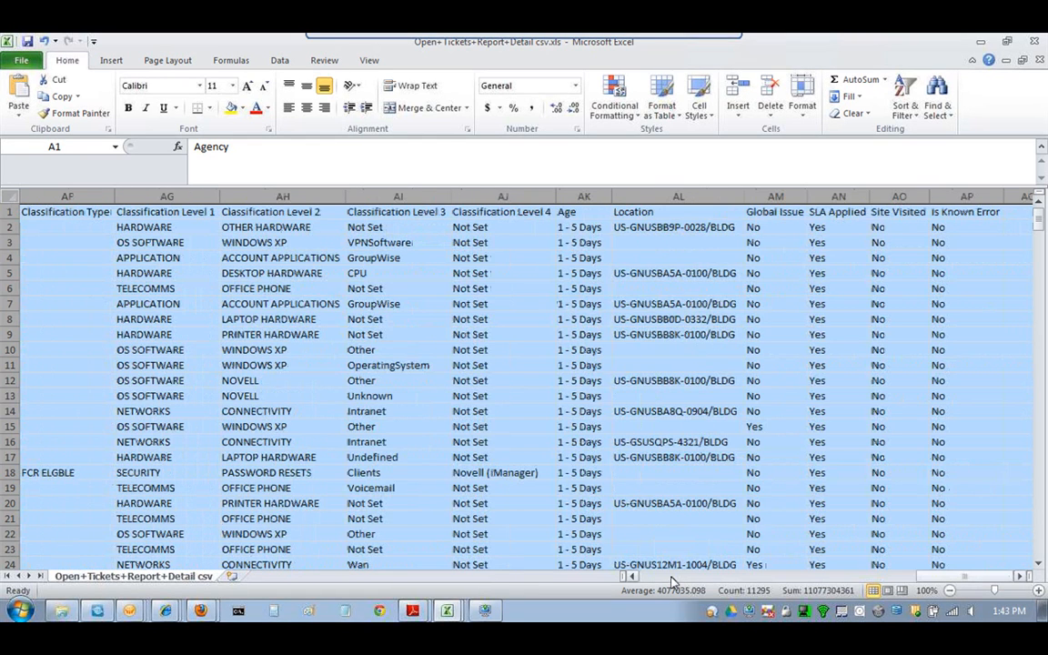
{"action": "left_click_drag", "start_coordinate": [674, 582], "coordinate": [858, 588]}
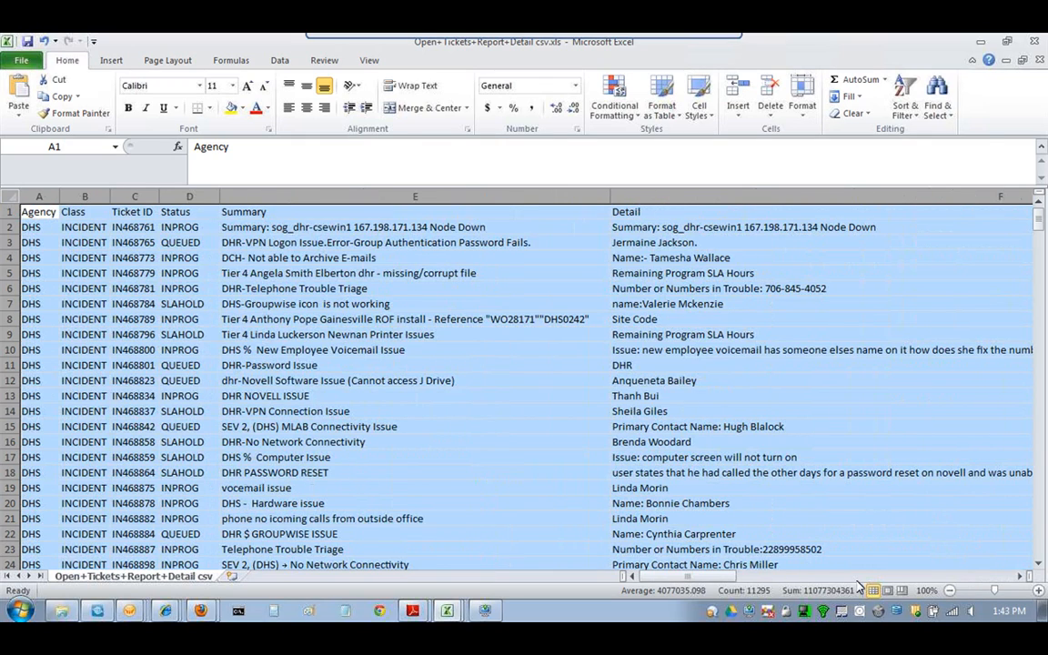
{"action": "left_click", "coordinate": [474, 442]}
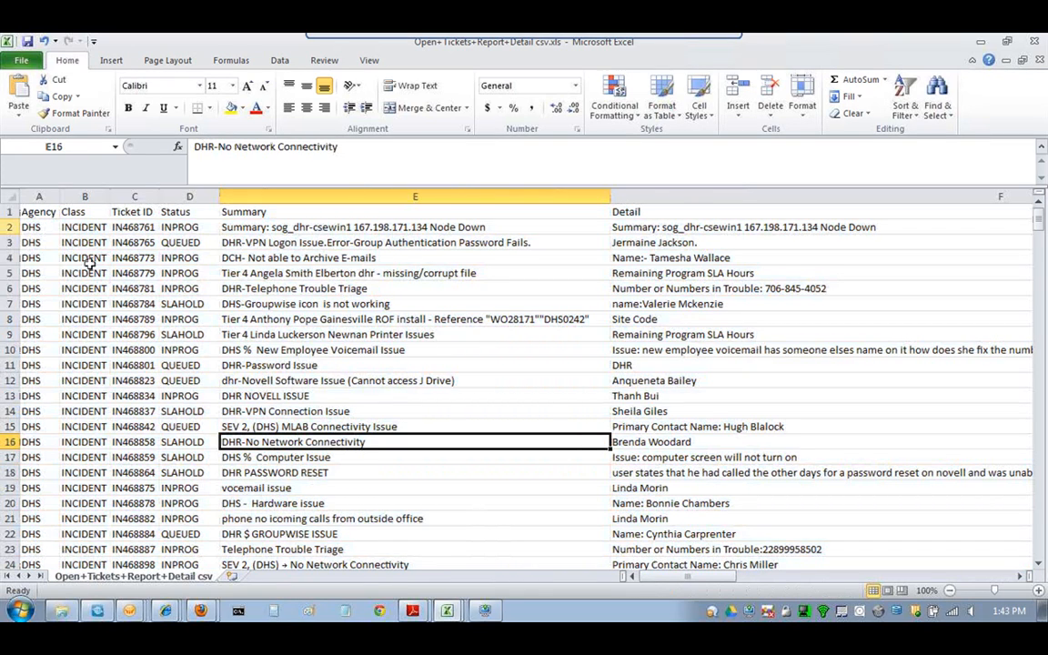
- Turn on filtering for the ticket list's header row
{"action": "left_click", "coordinate": [12, 228]}
{"action": "left_click", "coordinate": [280, 61]}
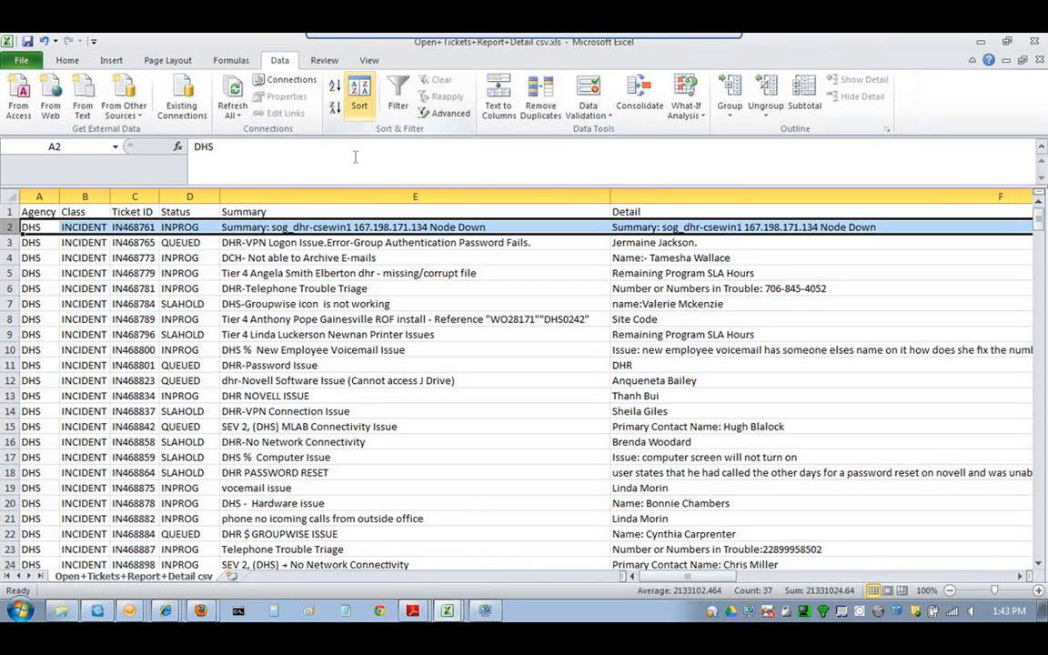
{"action": "left_click", "coordinate": [43, 212]}
{"action": "left_click", "coordinate": [398, 98]}
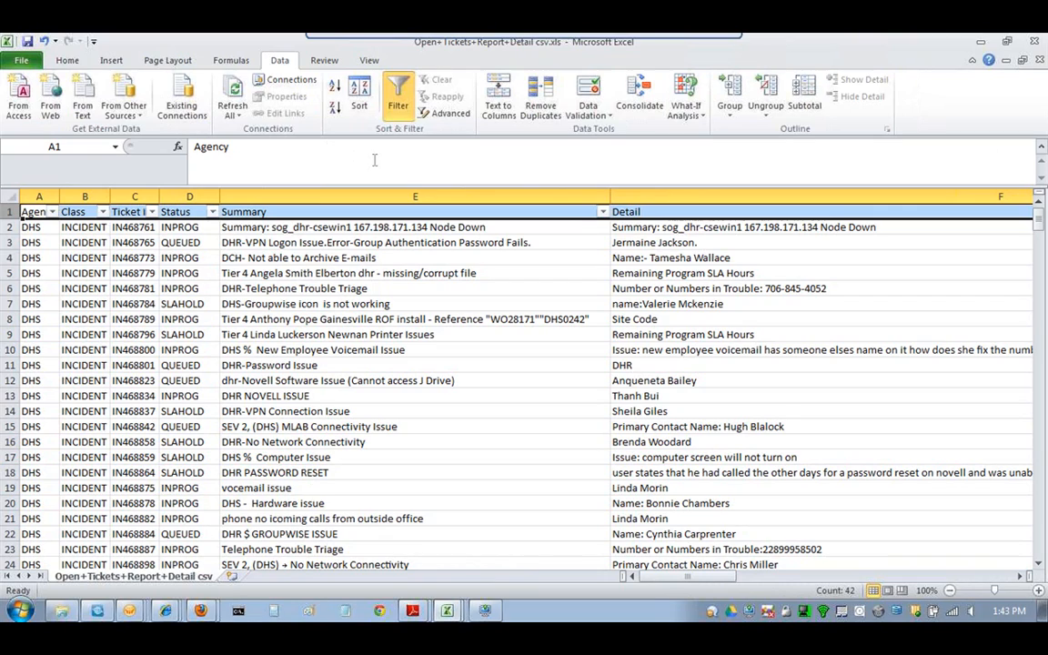
{"action": "left_click", "coordinate": [398, 306]}
- Freeze panes below the header row so it stays visible
{"action": "left_click", "coordinate": [9, 227]}
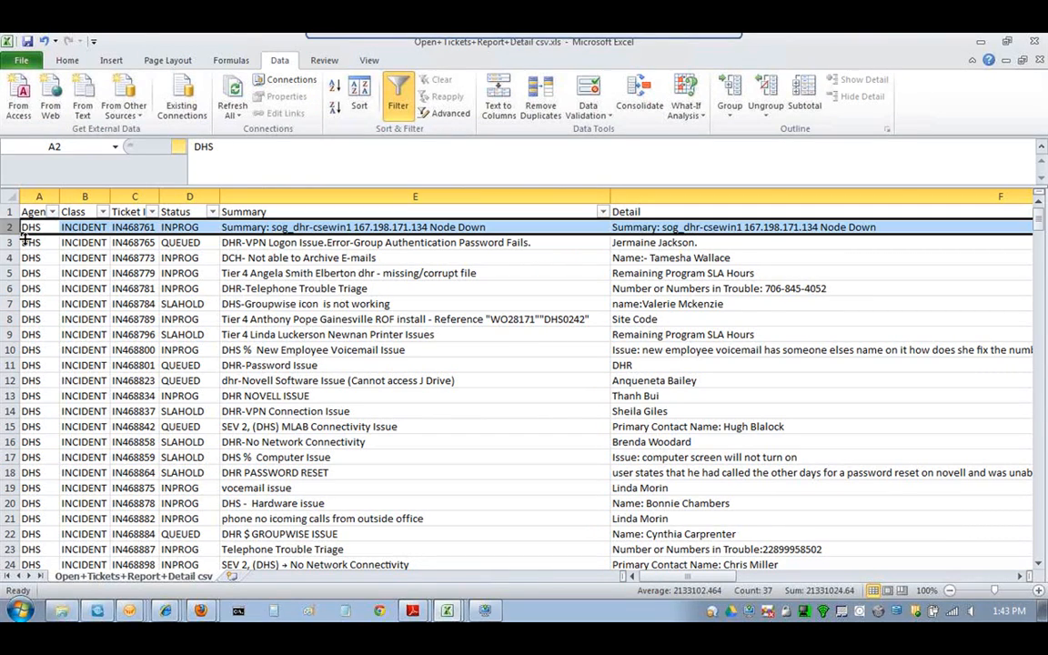
{"action": "left_click", "coordinate": [369, 61]}
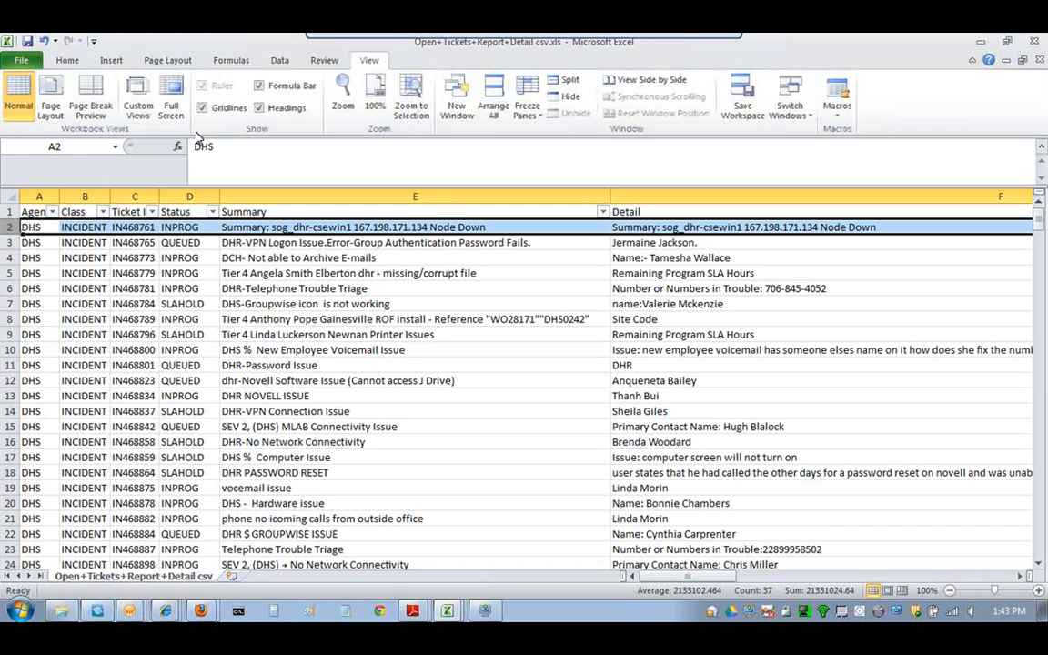
{"action": "left_click", "coordinate": [528, 100]}
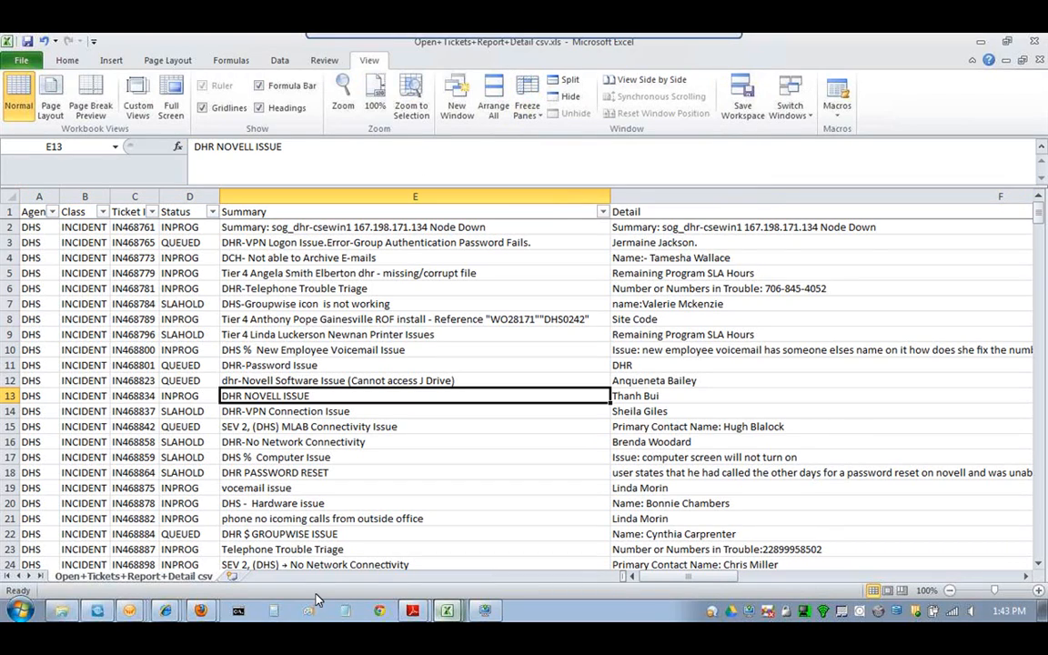
{"action": "left_click", "coordinate": [445, 610]}
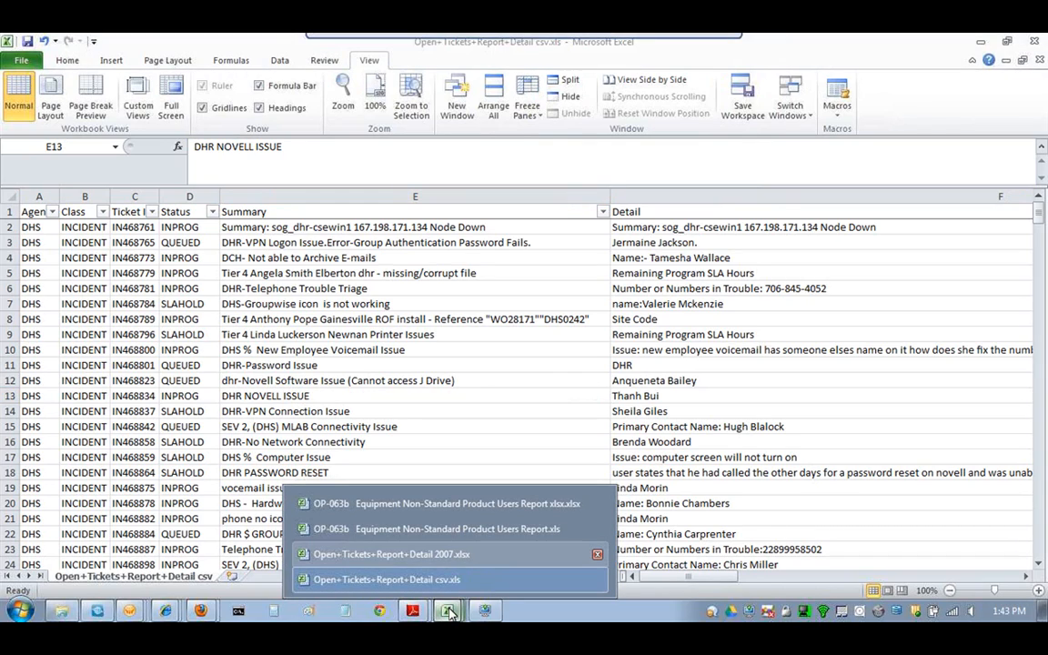
- Switch to the Excel 2007 .xlsx export and scroll across its columns
{"action": "left_click", "coordinate": [414, 557]}
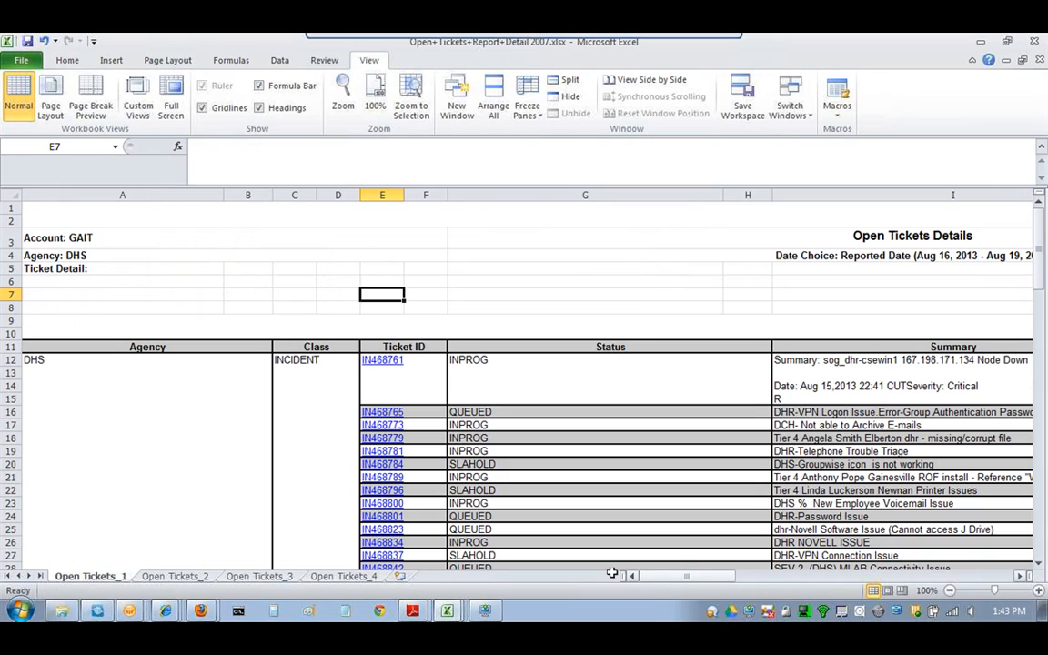
{"action": "left_click_drag", "start_coordinate": [647, 576], "coordinate": [921, 577]}
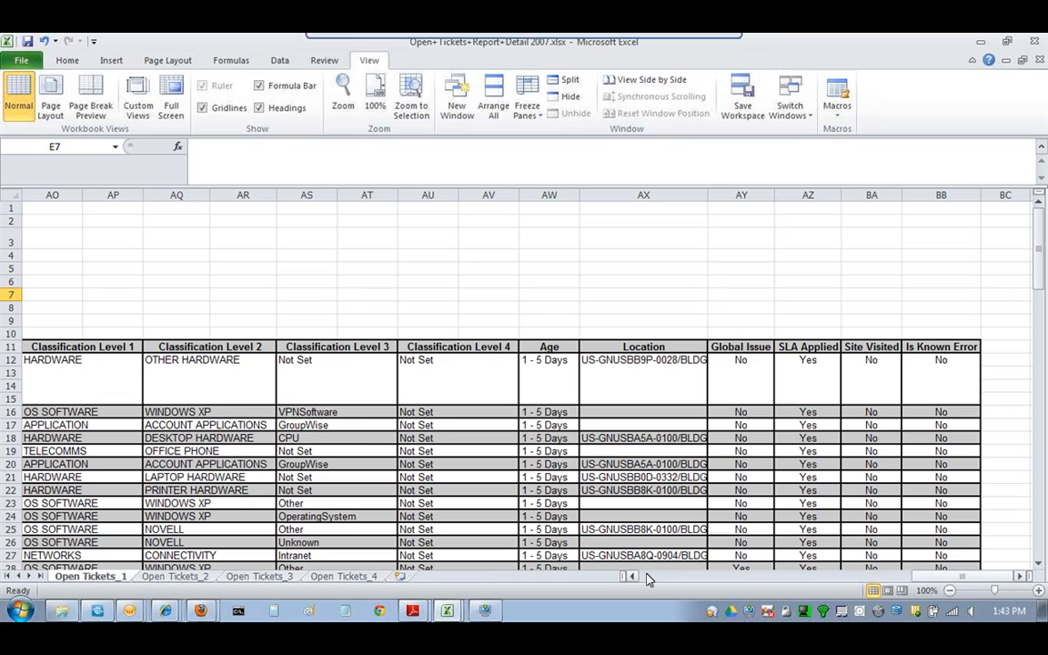
{"action": "left_click_drag", "start_coordinate": [940, 581], "coordinate": [867, 587]}
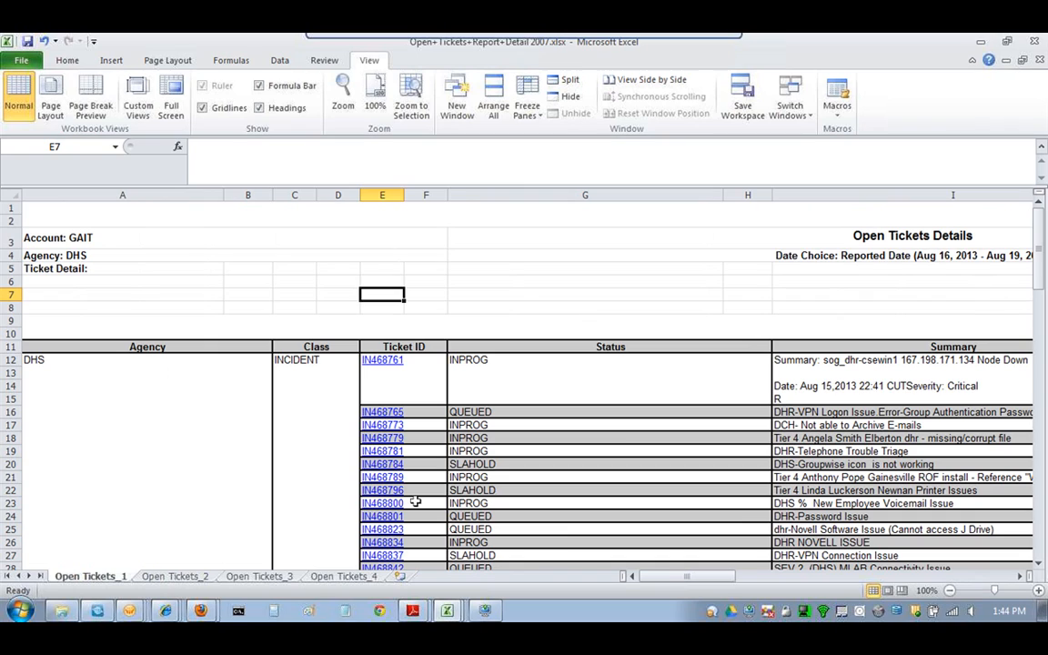
- Browse sheets Open Tickets_1 through Open Tickets_4, ending back on Open Tickets_1
{"action": "left_click", "coordinate": [201, 576]}
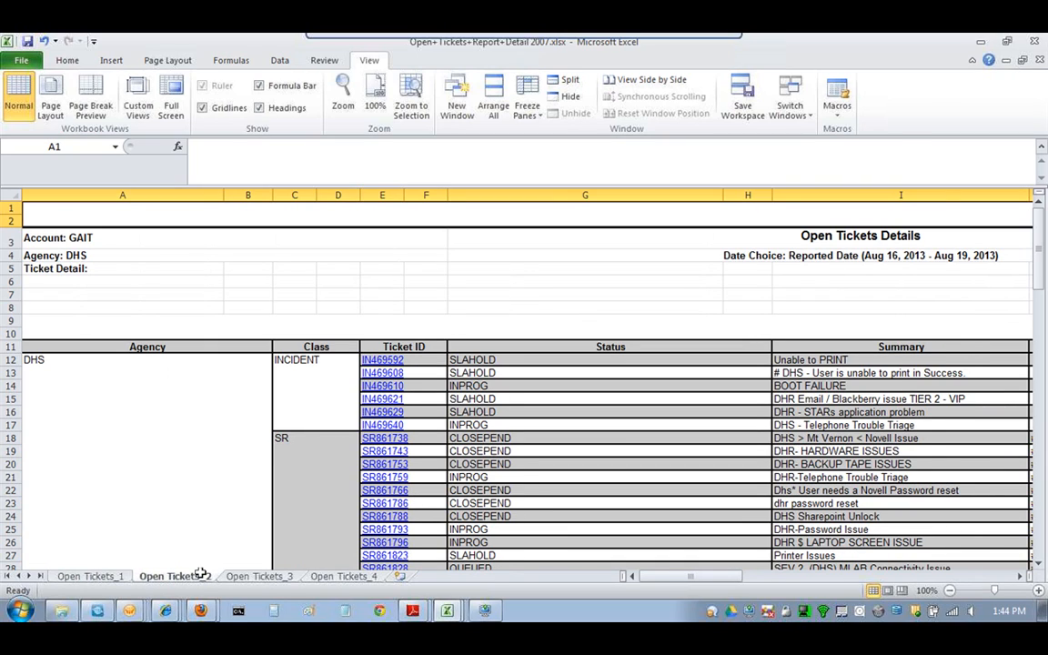
{"action": "key", "text": "ctrl+Page_Down"}
{"action": "key", "text": "ctrl+Page_Down"}
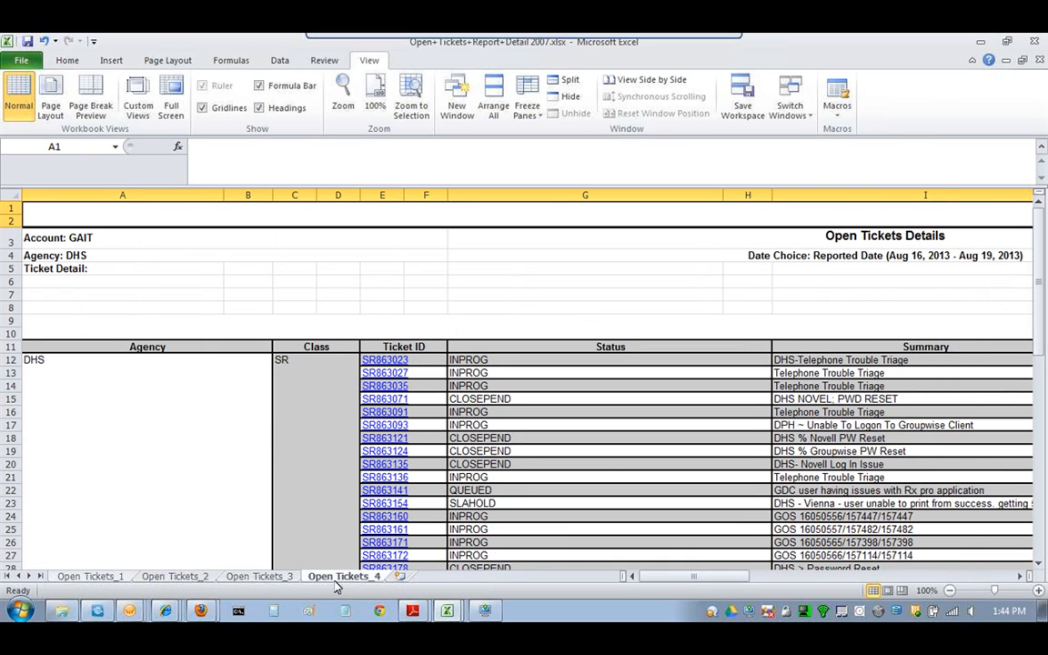
{"action": "left_click", "coordinate": [89, 576]}
{"action": "left_click", "coordinate": [175, 576]}
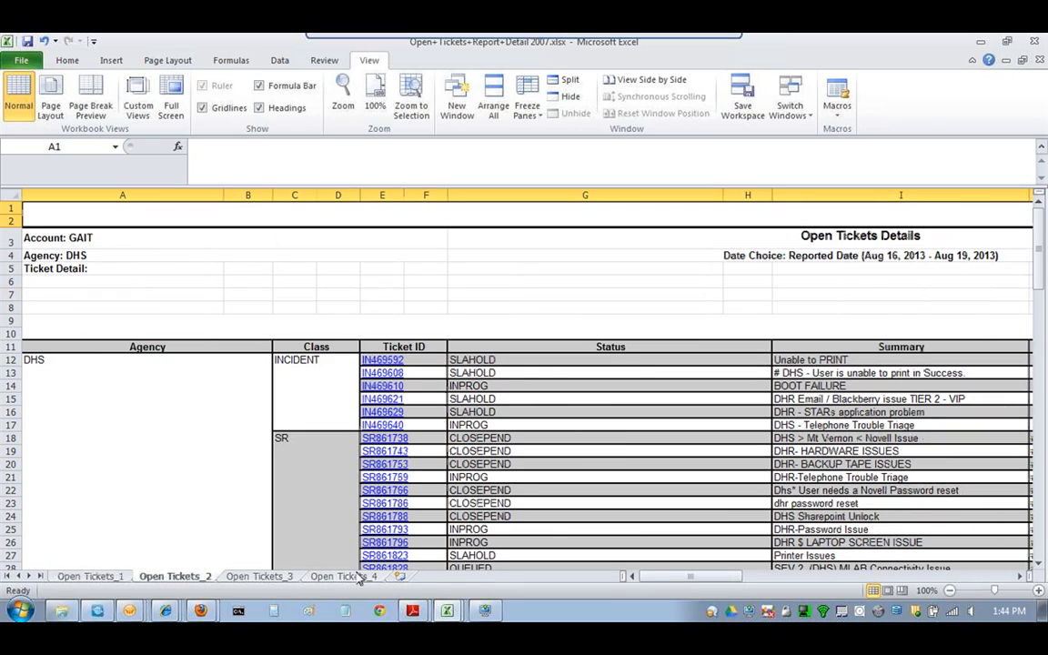
{"action": "left_click", "coordinate": [260, 576]}
{"action": "left_click", "coordinate": [342, 576]}
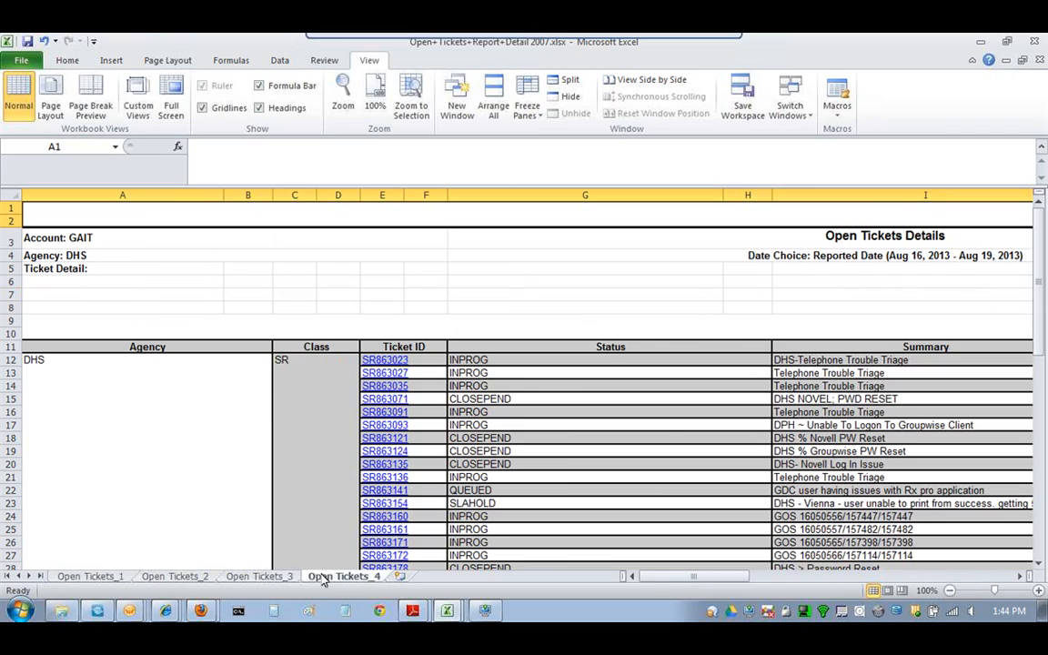
{"action": "left_click", "coordinate": [90, 576]}
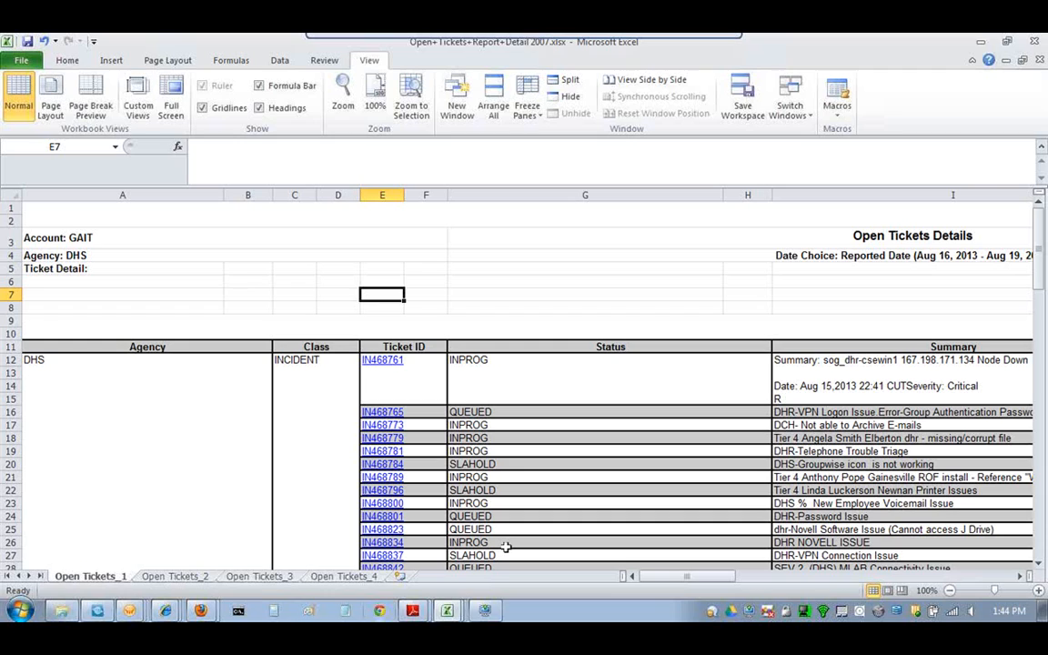
- Bring the Priority 1 & 2 Report browser window to the front and dismiss Related Links
{"action": "mouse_move", "coordinate": [165, 610]}
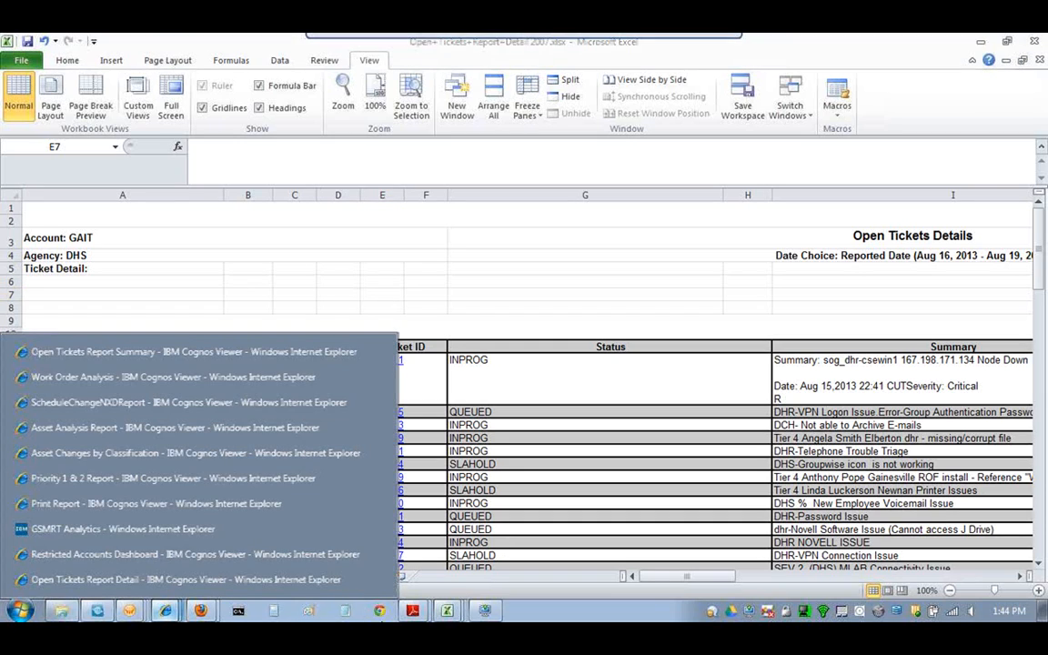
{"action": "left_click", "coordinate": [155, 528]}
{"action": "left_click", "coordinate": [172, 588]}
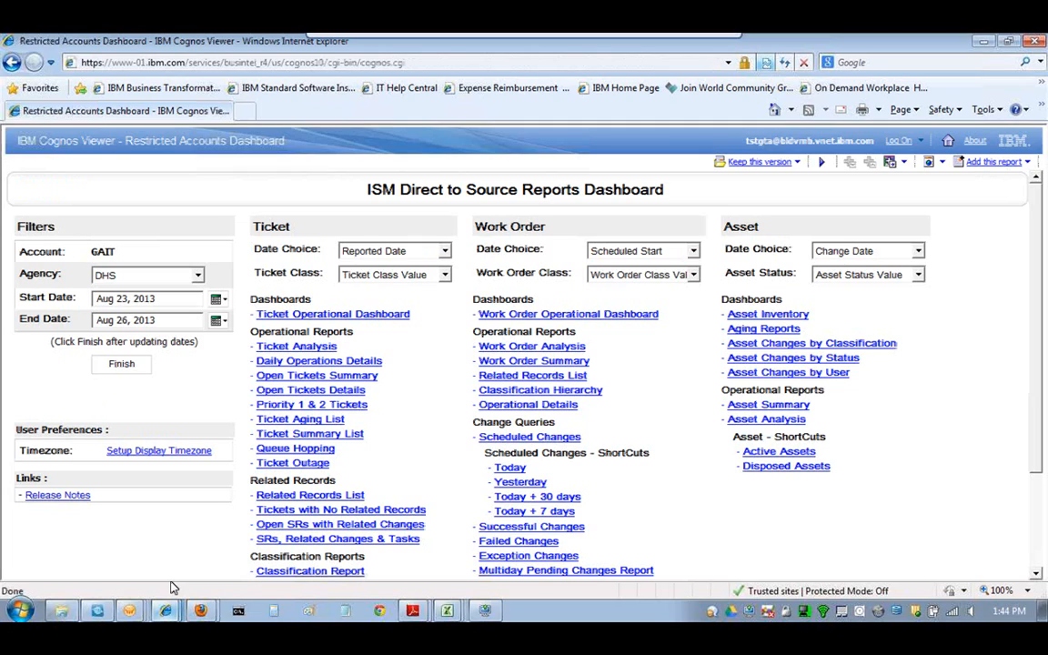
{"action": "left_click", "coordinate": [168, 609]}
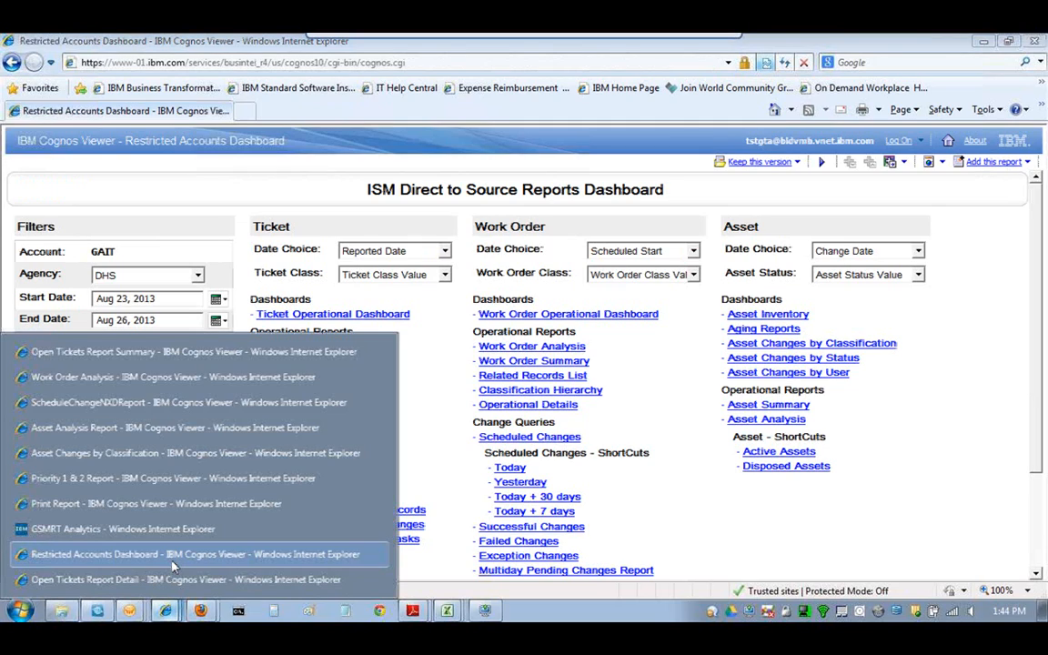
{"action": "left_click", "coordinate": [173, 478]}
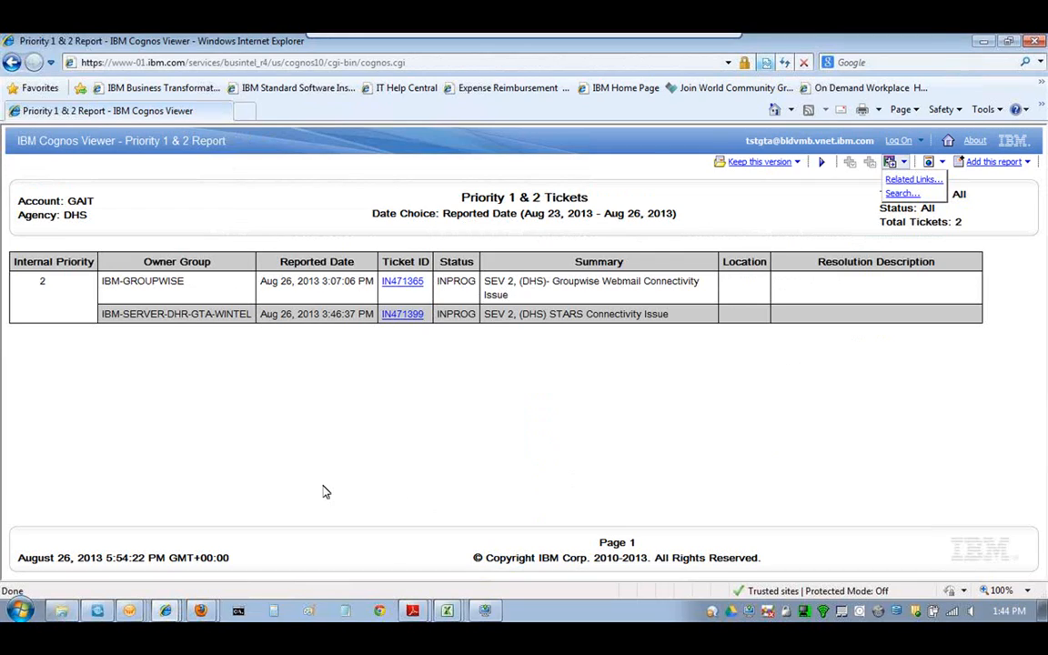
{"action": "left_click", "coordinate": [872, 171]}
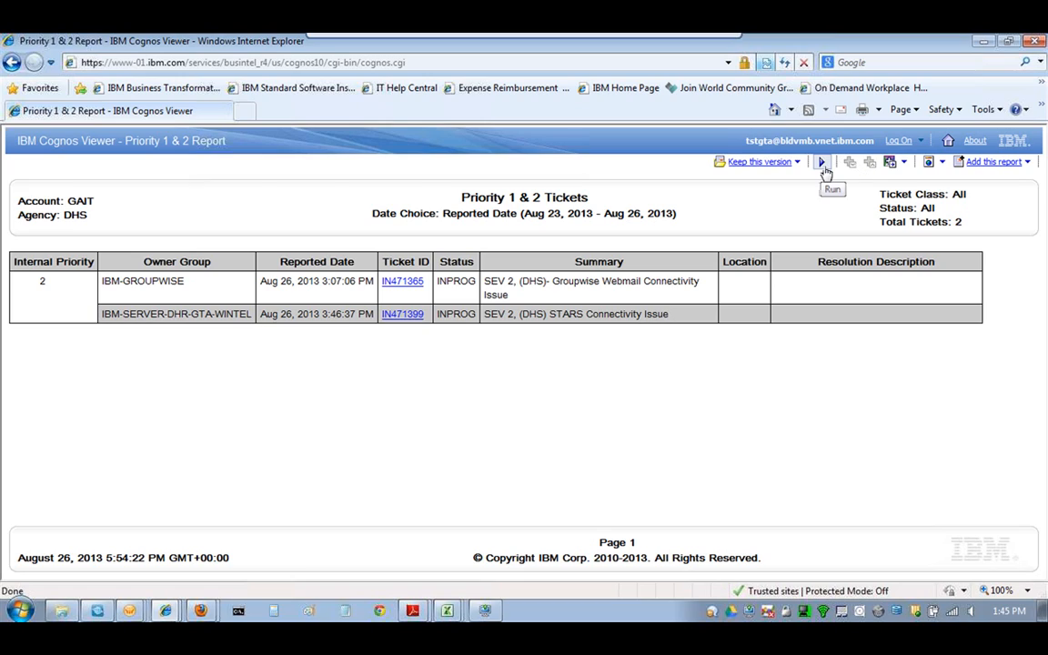
- Rerun the report with the Start Date prompt set to Aug 22, 2013
{"action": "left_click", "coordinate": [824, 168]}
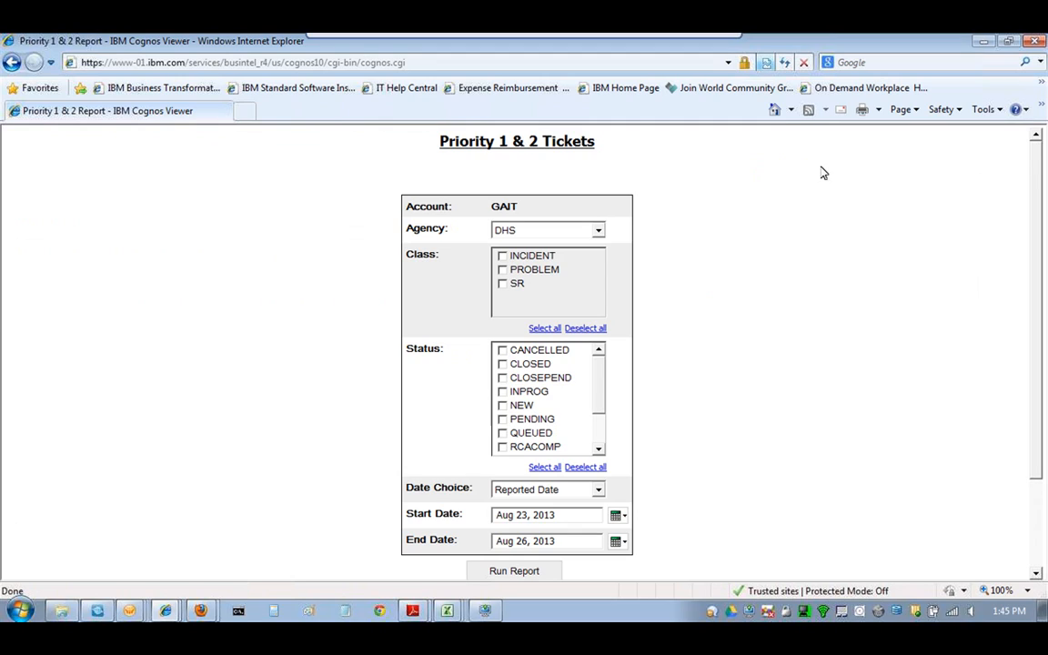
{"action": "left_click_drag", "start_coordinate": [1036, 239], "coordinate": [1035, 311]}
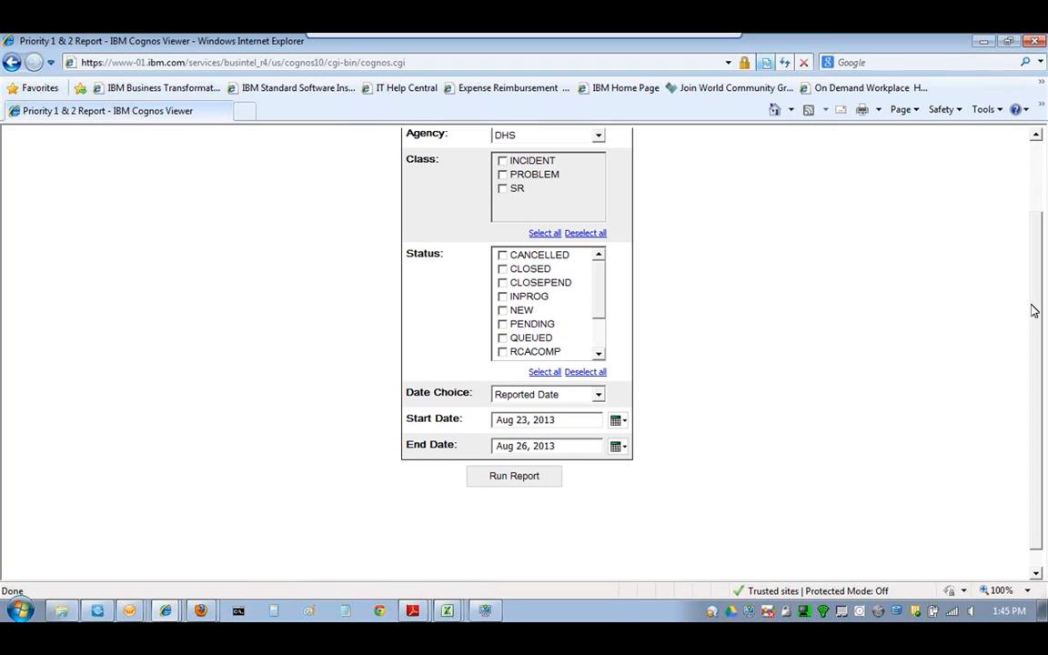
{"action": "scroll", "coordinate": [601, 310], "scroll_direction": "down", "scroll_amount": 2}
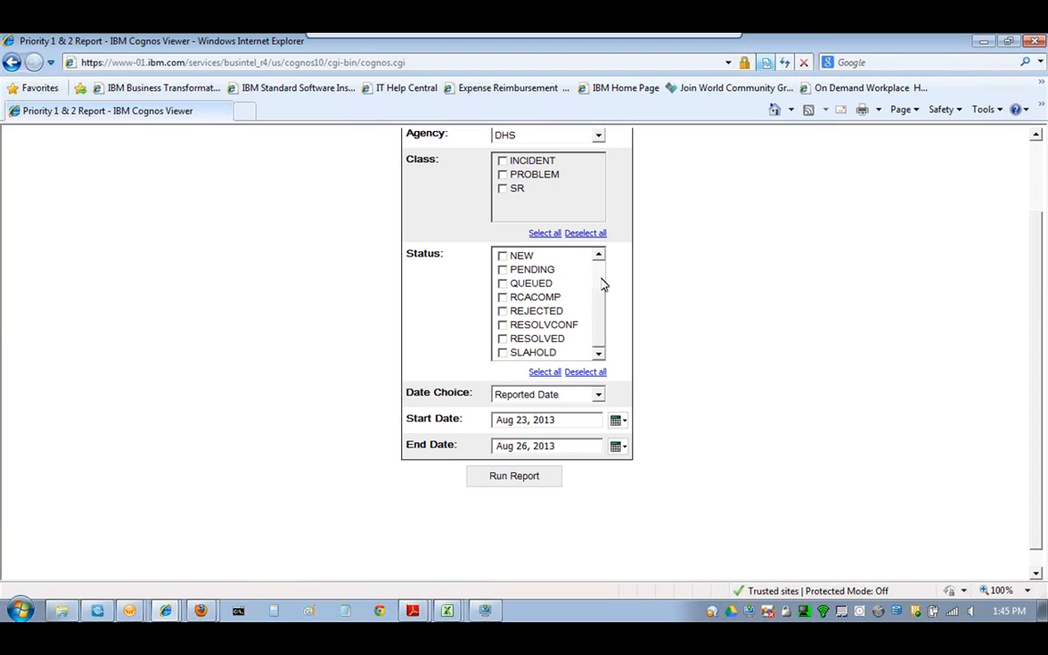
{"action": "scroll", "coordinate": [601, 285], "scroll_direction": "up", "scroll_amount": 2}
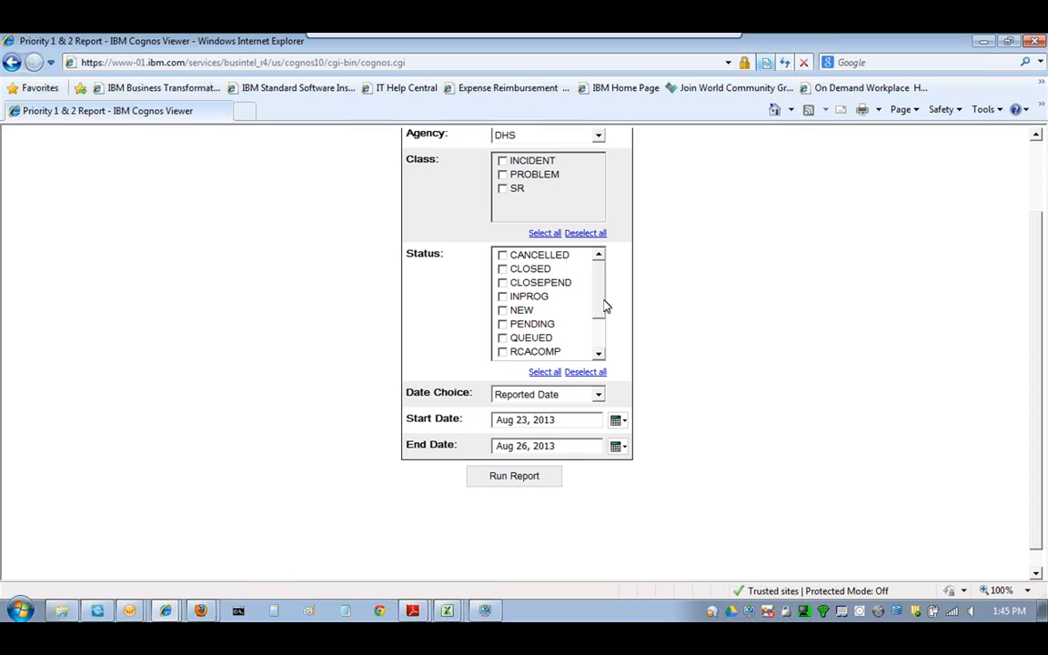
{"action": "left_click", "coordinate": [619, 420]}
{"action": "left_click", "coordinate": [733, 400]}
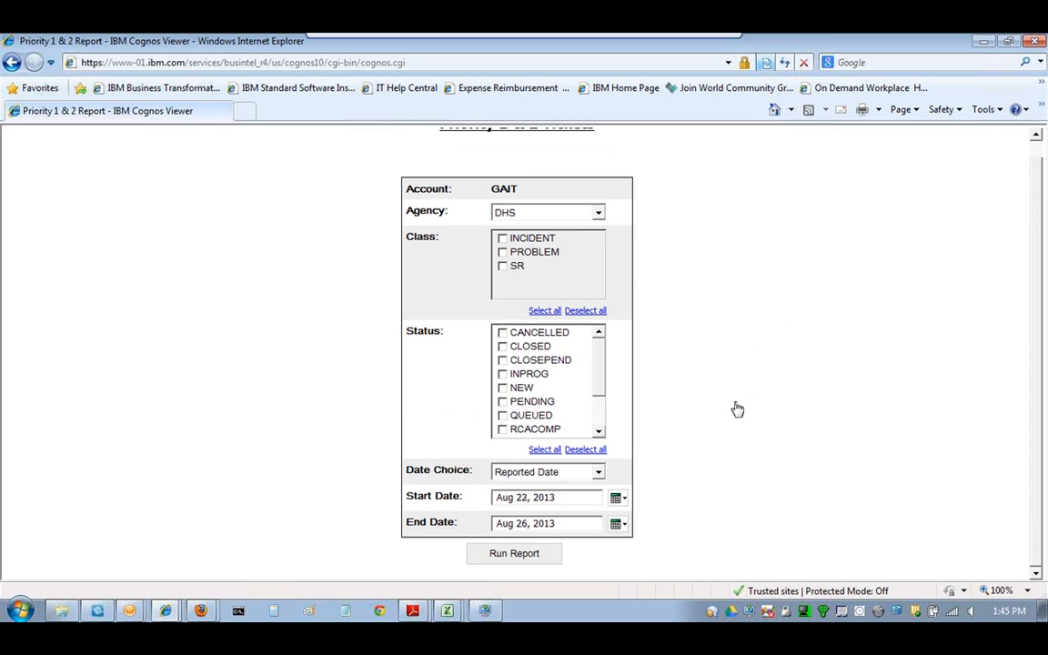
{"action": "left_click", "coordinate": [526, 555]}
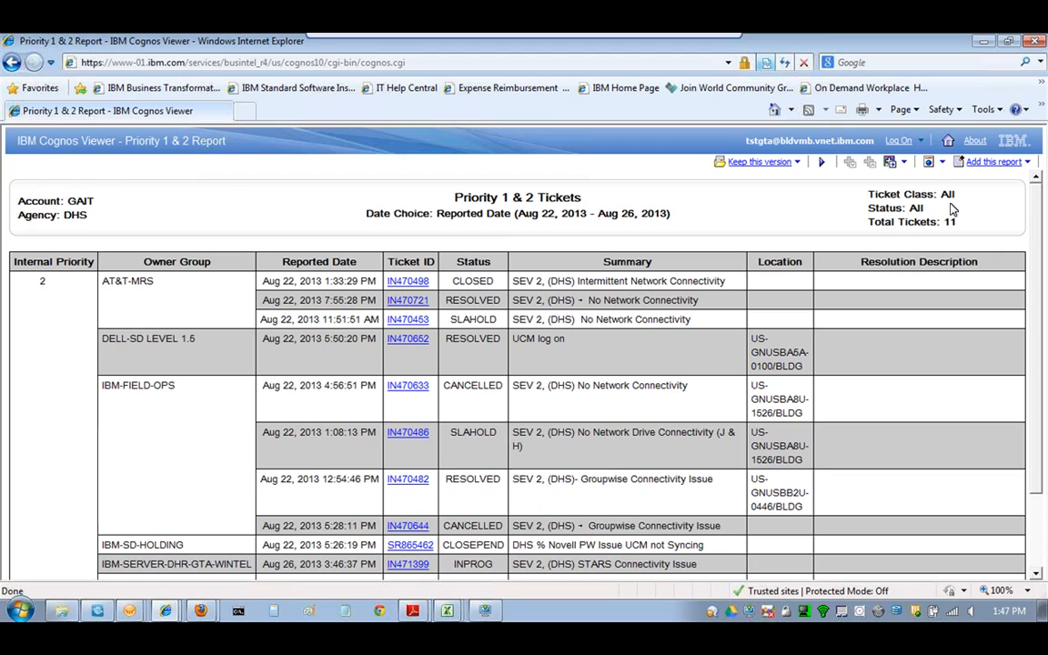
- Scroll through the 11 tickets reported Aug 22–26, 2013 across owner groups
{"action": "left_click_drag", "start_coordinate": [1038, 207], "coordinate": [1038, 216]}
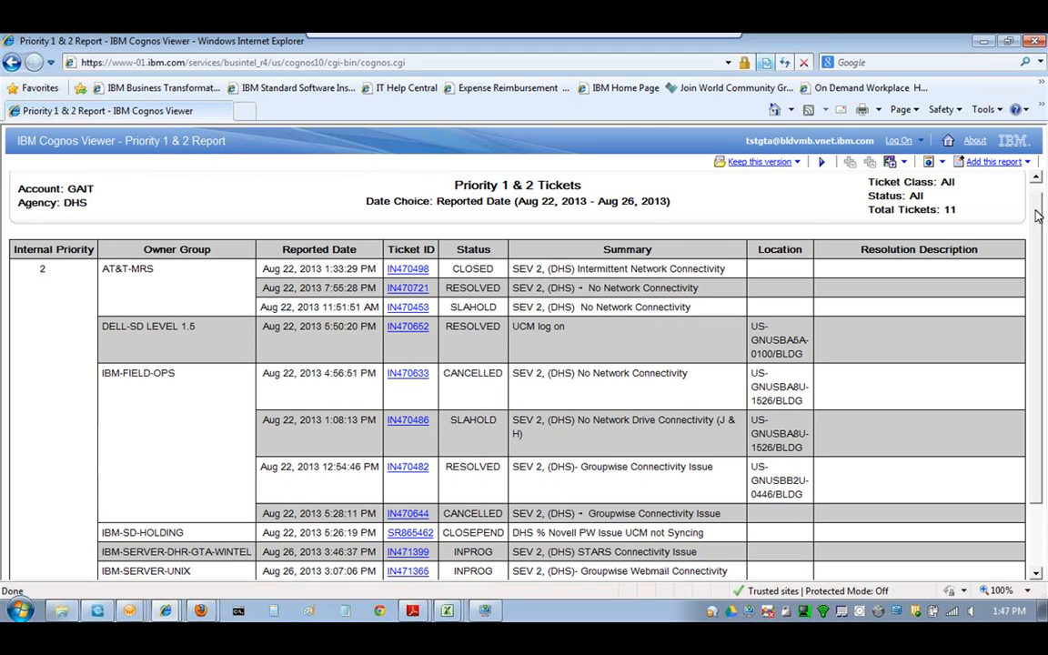
{"action": "scroll", "coordinate": [1017, 228], "scroll_direction": "down", "scroll_amount": 2}
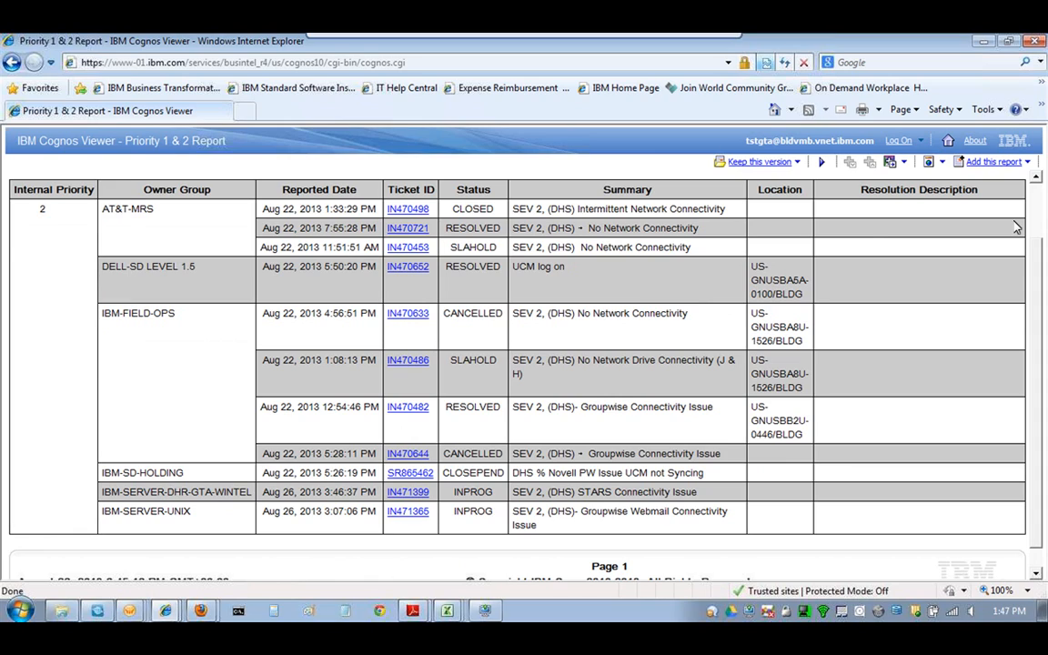
{"action": "scroll", "coordinate": [1037, 279], "scroll_direction": "up", "scroll_amount": 2}
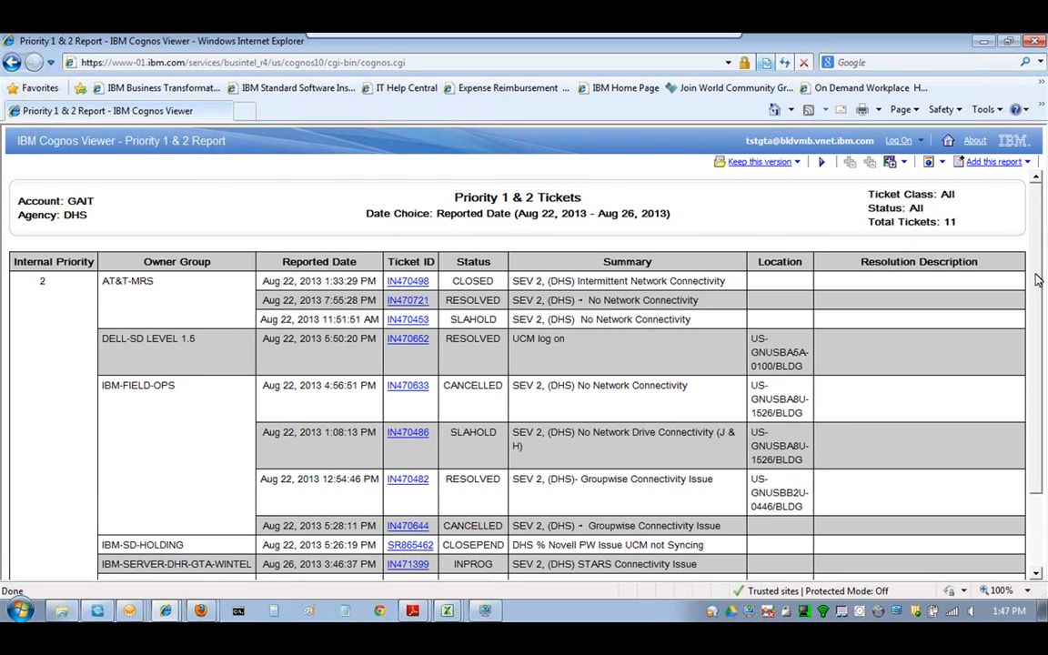
{"action": "left_click", "coordinate": [165, 611]}
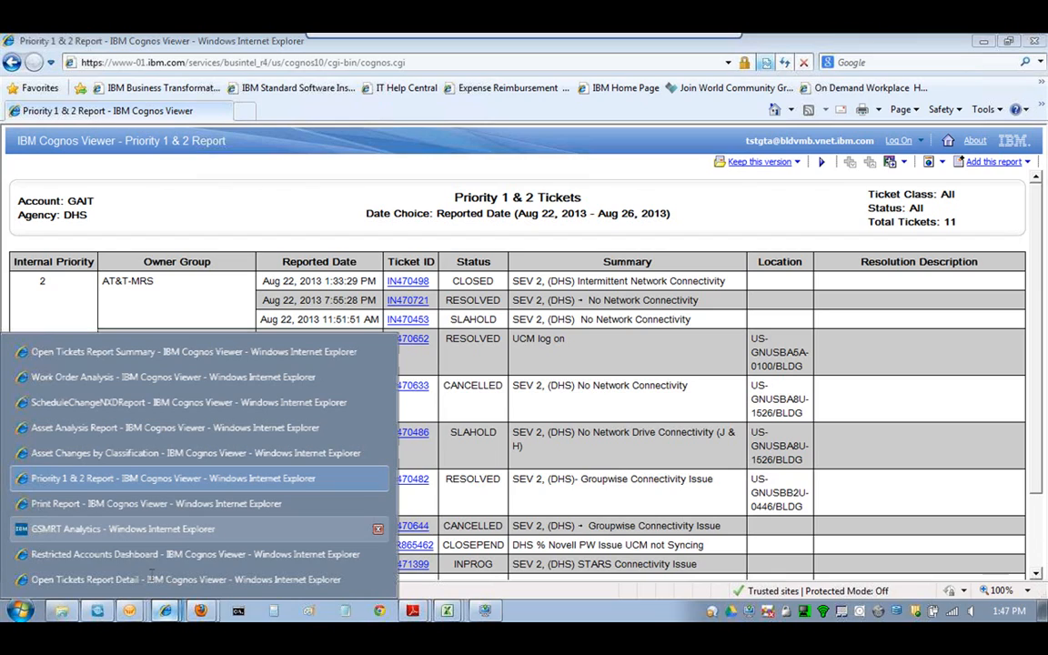
- Review incident IN471365's print report and work log, then close that window
{"action": "left_click", "coordinate": [154, 504]}
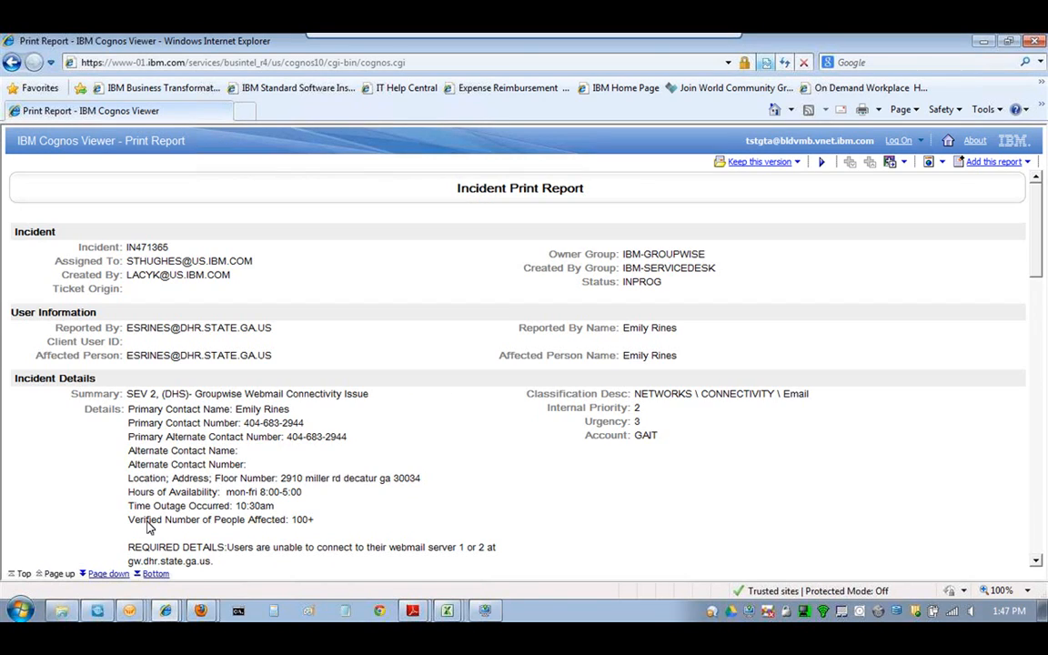
{"action": "left_click", "coordinate": [248, 301]}
{"action": "left_click_drag", "start_coordinate": [1034, 197], "coordinate": [1041, 442]}
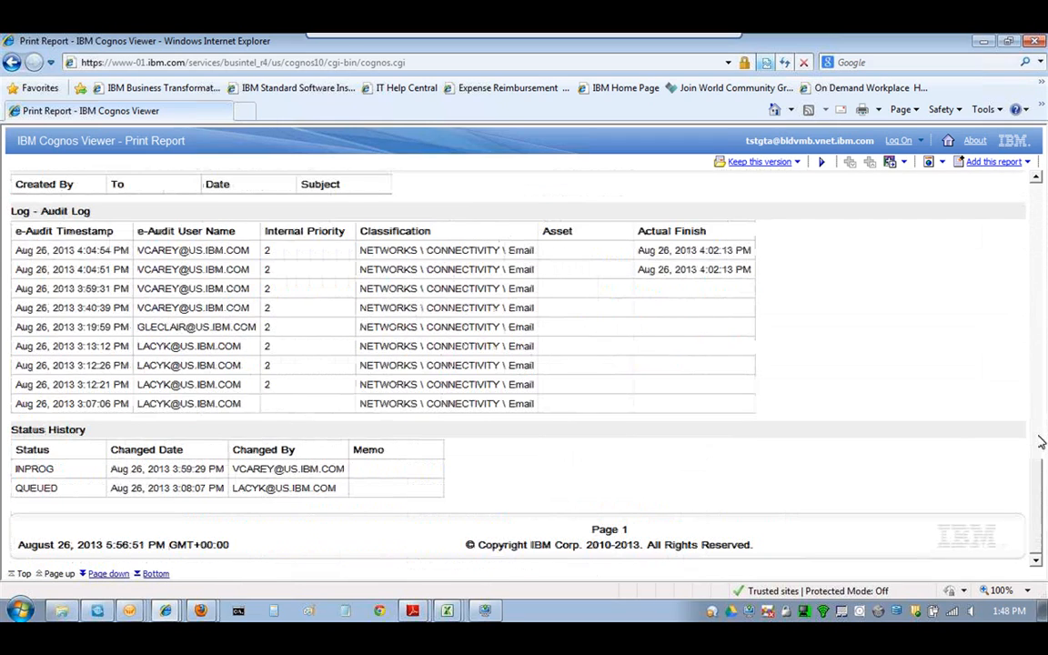
{"action": "left_click", "coordinate": [1042, 442]}
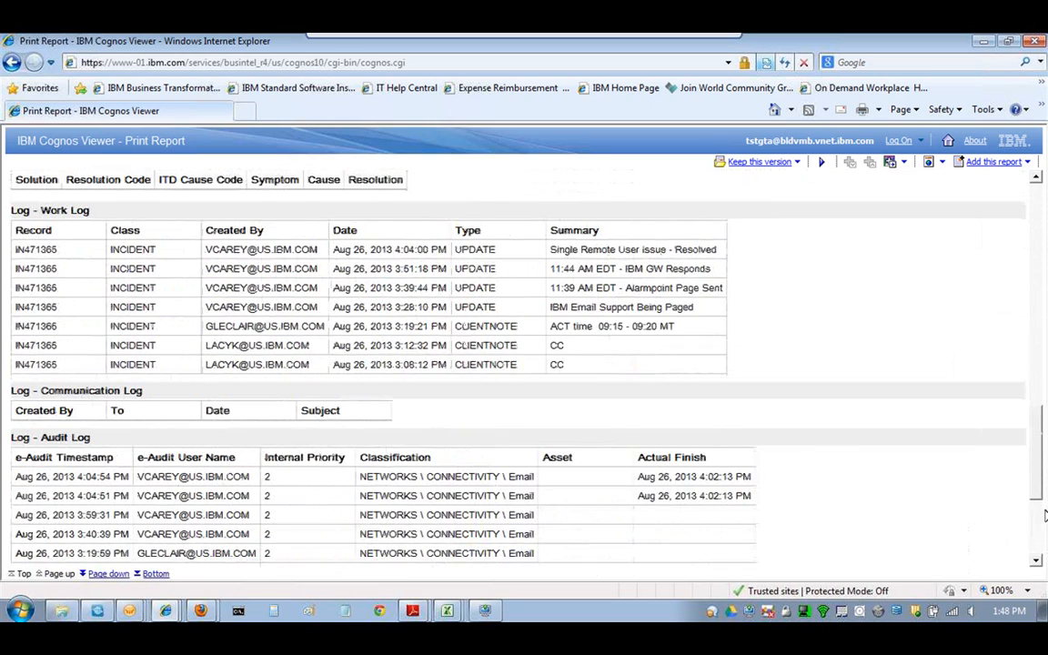
{"action": "left_click_drag", "start_coordinate": [1045, 516], "coordinate": [1045, 273]}
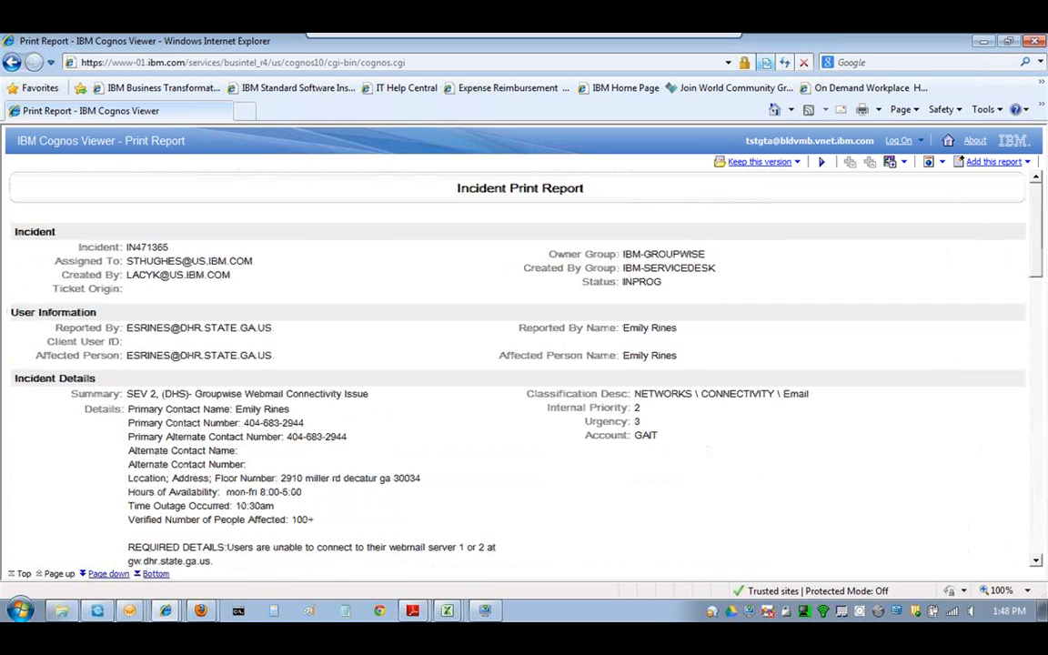
{"action": "left_click", "coordinate": [1010, 41]}
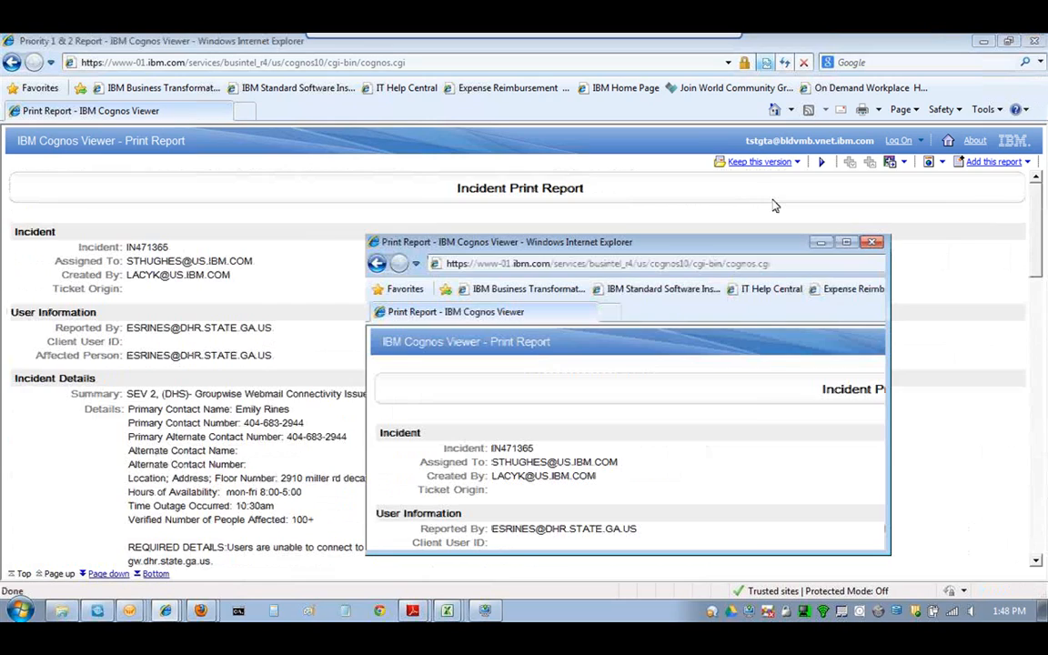
{"action": "left_click", "coordinate": [874, 241]}
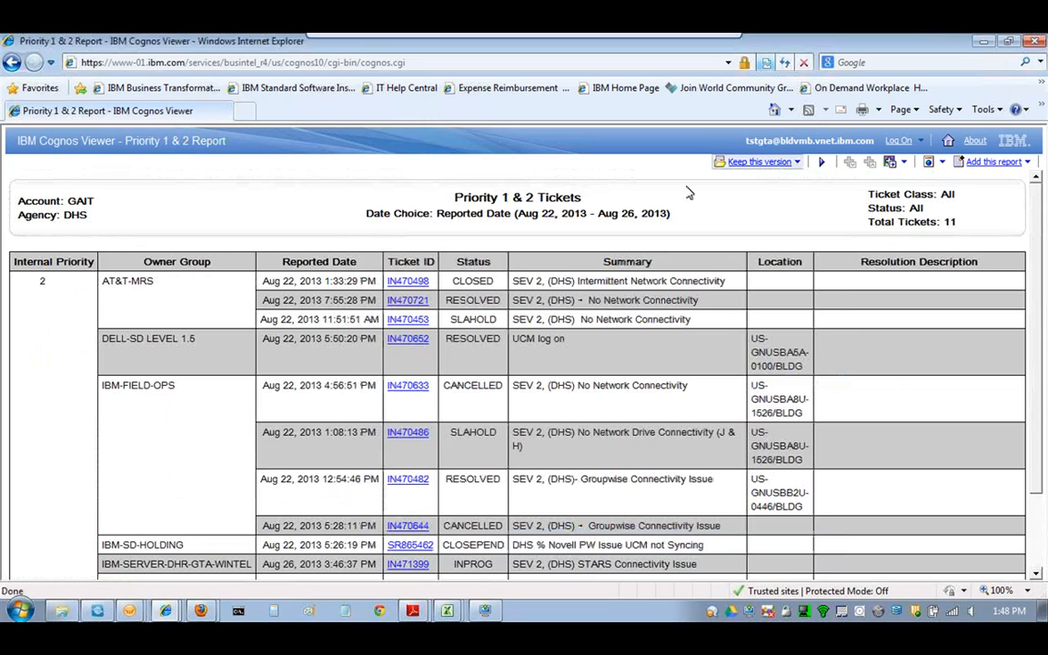
- Show the Keep this version options, including email and save as report view
{"action": "left_click", "coordinate": [797, 163]}
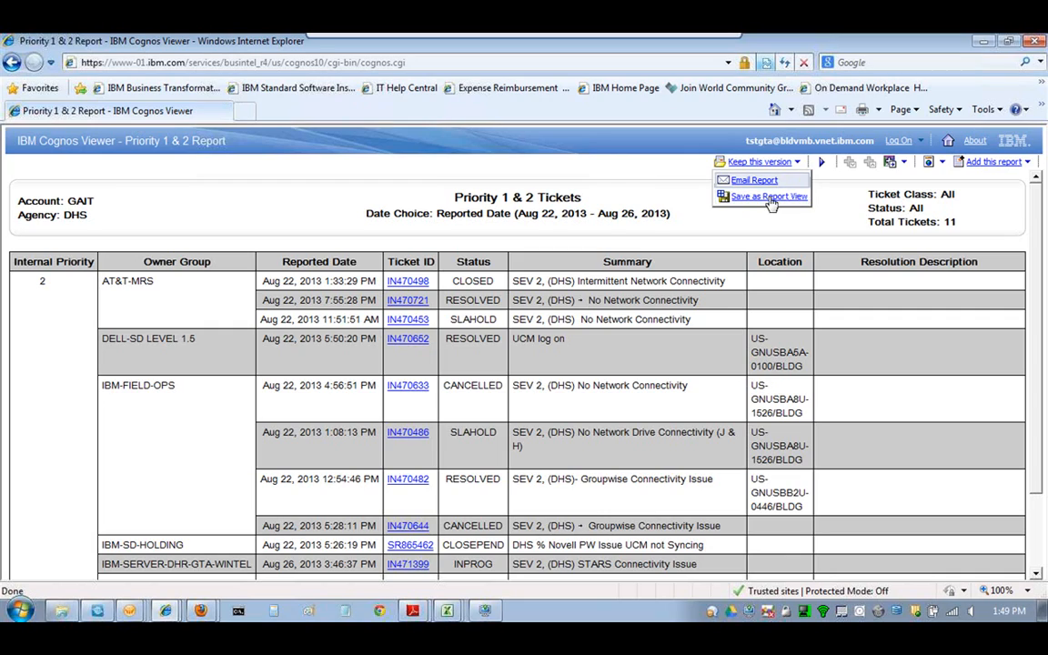
- Open the report's email options, then cancel without sending
{"action": "left_click", "coordinate": [768, 197]}
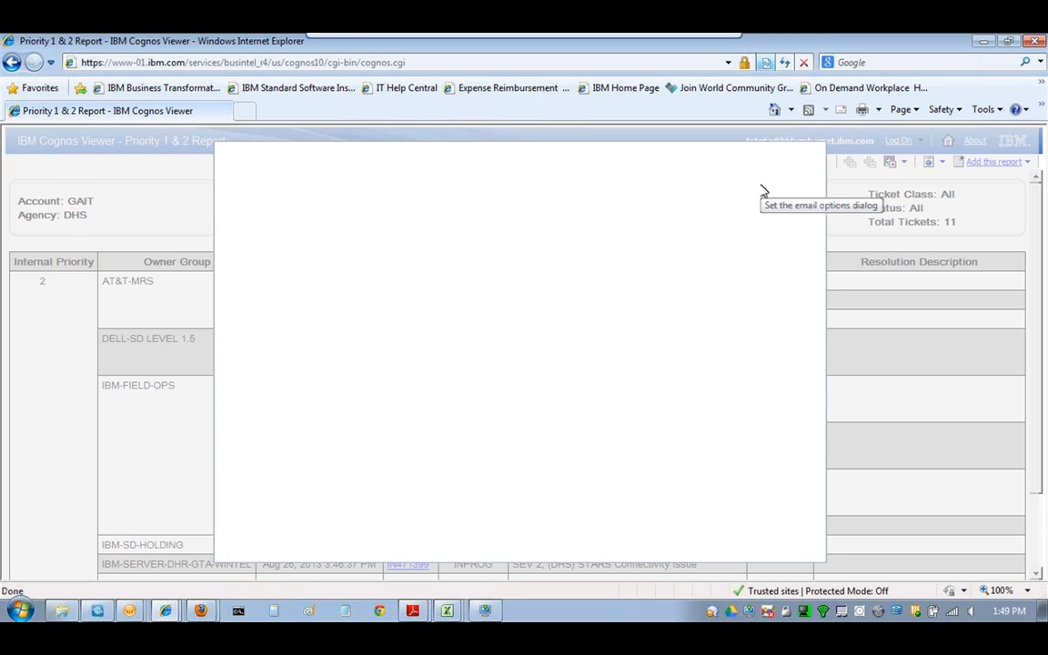
{"action": "left_click", "coordinate": [762, 191]}
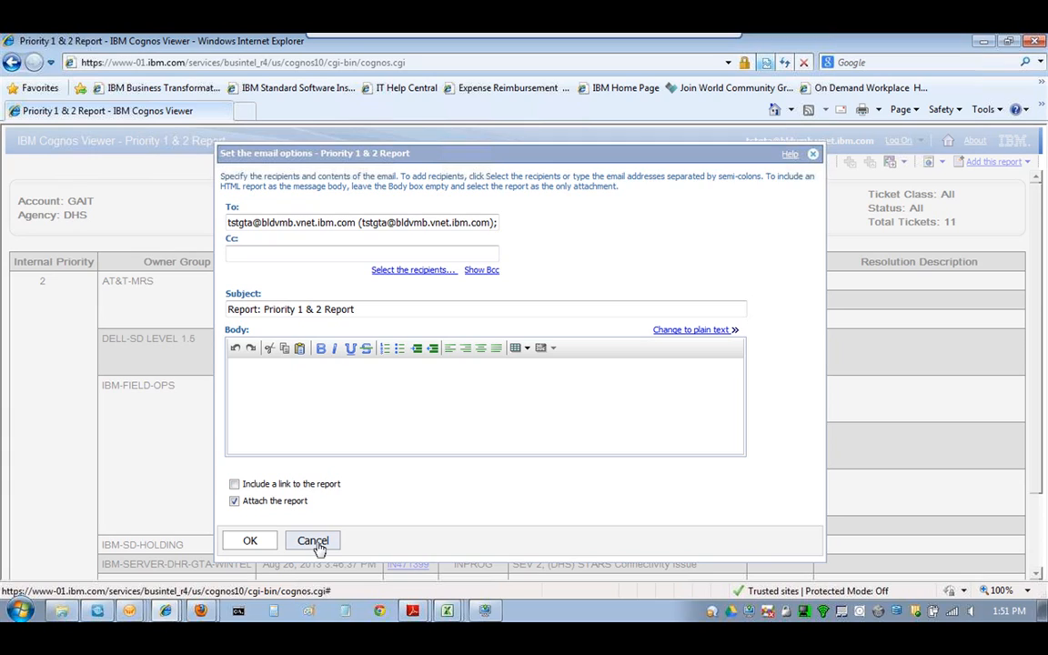
{"action": "left_click", "coordinate": [313, 541]}
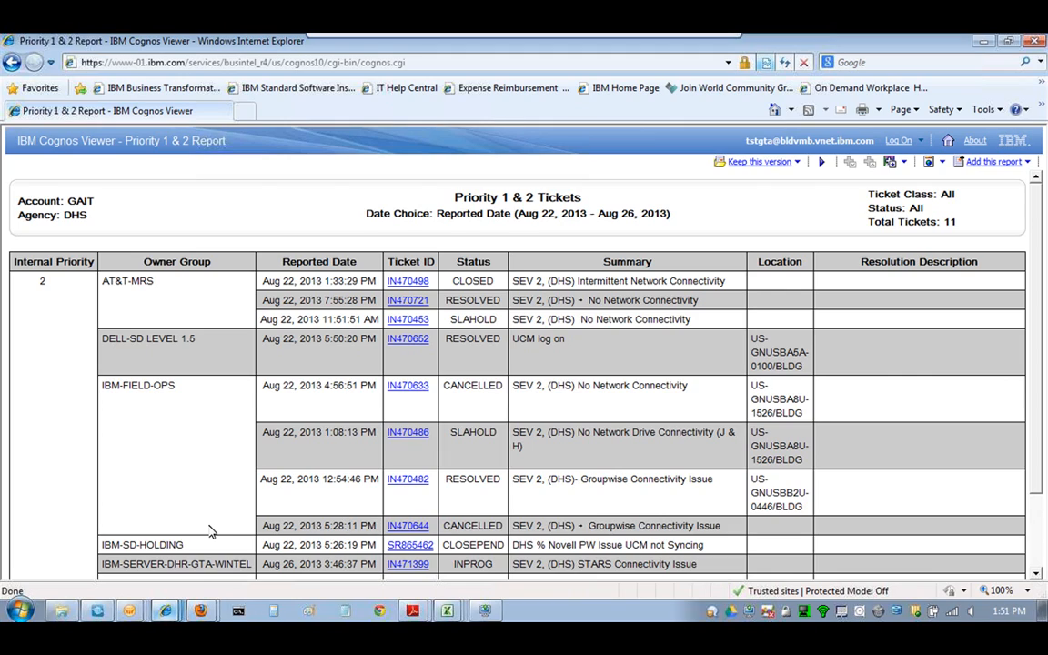
- Scroll the Work Order Analysis report, then switch to the ScheduleChangeNXDReport window
{"action": "left_click", "coordinate": [165, 612]}
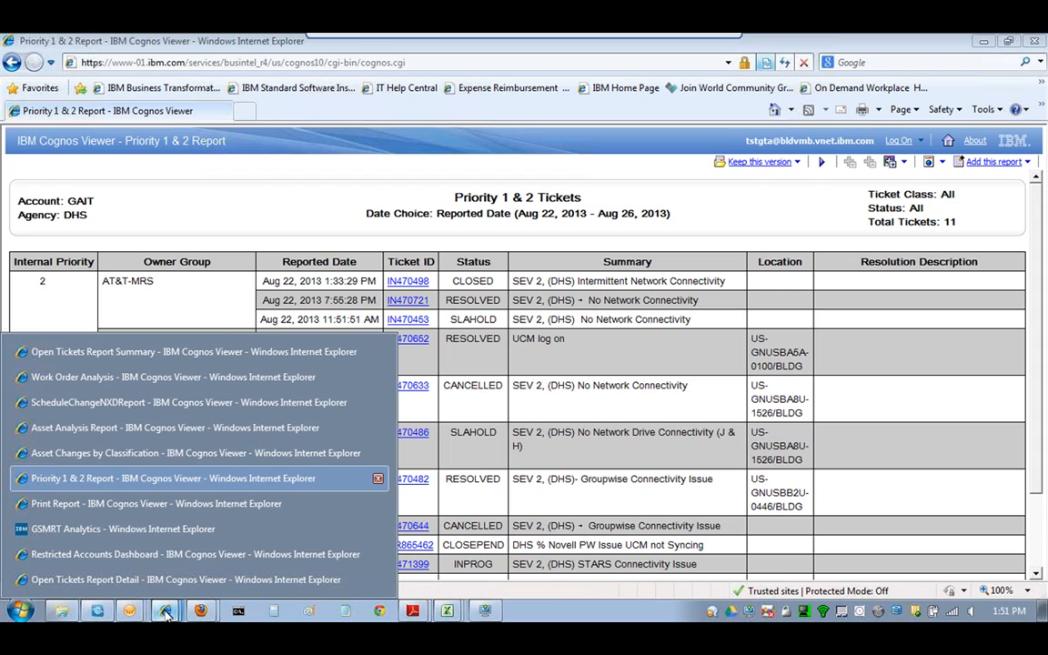
{"action": "left_click", "coordinate": [109, 377]}
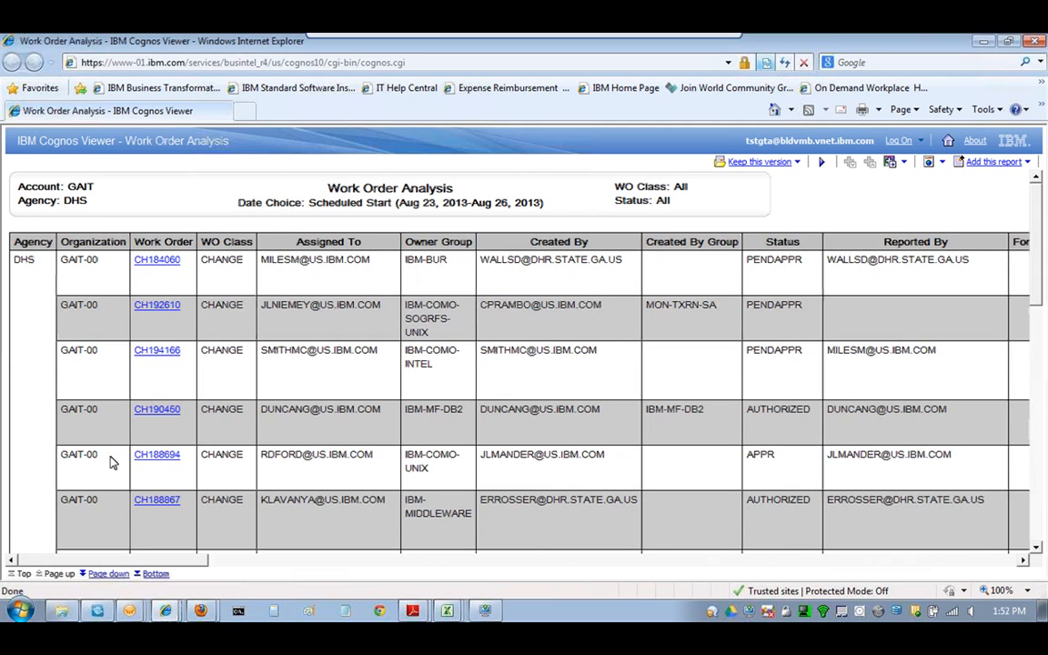
{"action": "left_click_drag", "start_coordinate": [41, 561], "coordinate": [996, 572]}
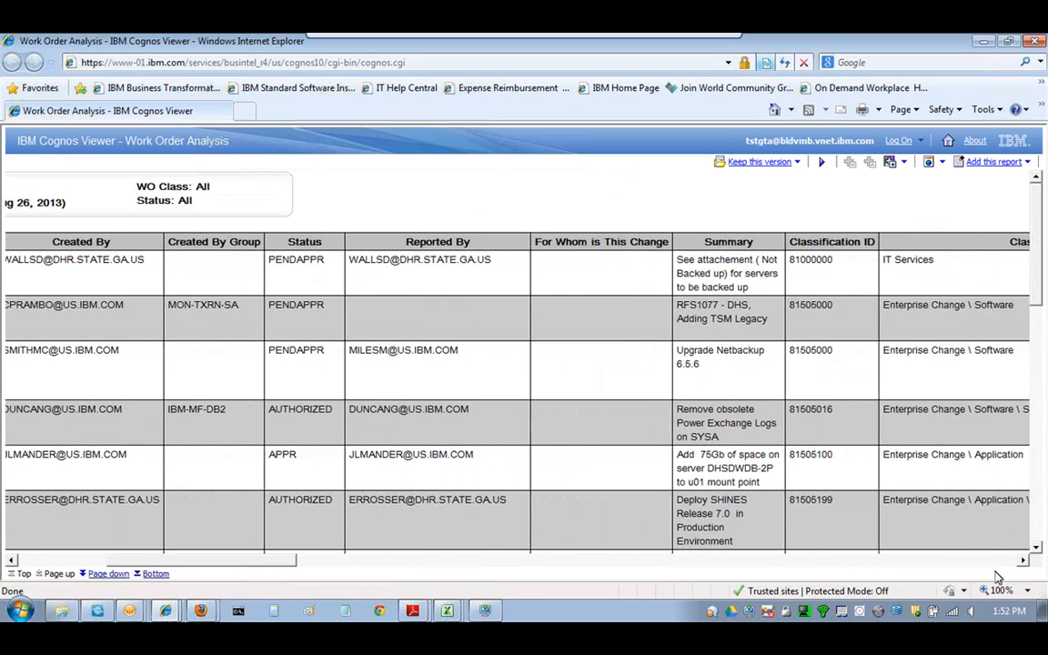
{"action": "left_click_drag", "start_coordinate": [998, 577], "coordinate": [255, 562]}
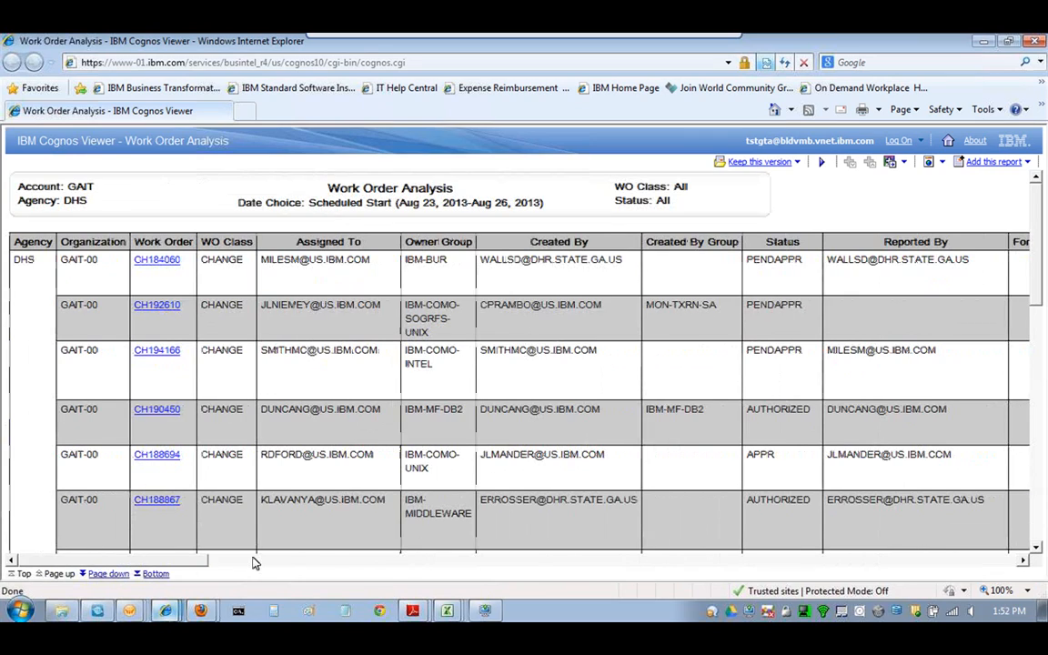
{"action": "left_click", "coordinate": [165, 612]}
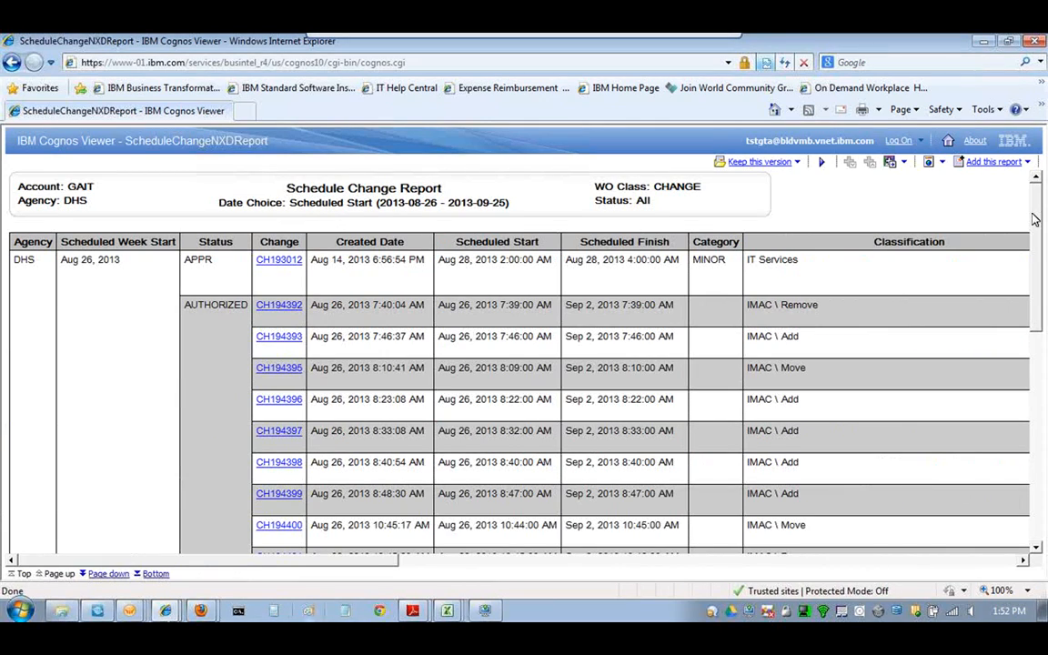
- Scroll the Schedule Change Report across and down, then switch to the Asset Analysis Report window
{"action": "left_click_drag", "start_coordinate": [47, 560], "coordinate": [391, 565]}
{"action": "left_click_drag", "start_coordinate": [924, 564], "coordinate": [669, 575]}
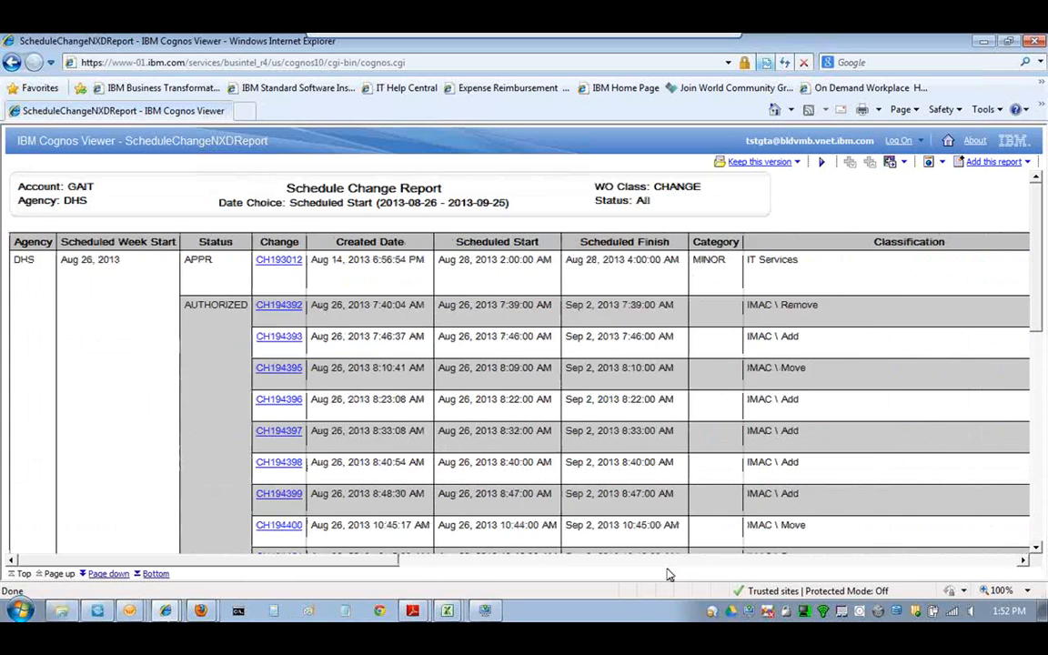
{"action": "scroll", "coordinate": [1021, 283], "scroll_direction": "down", "scroll_amount": 5}
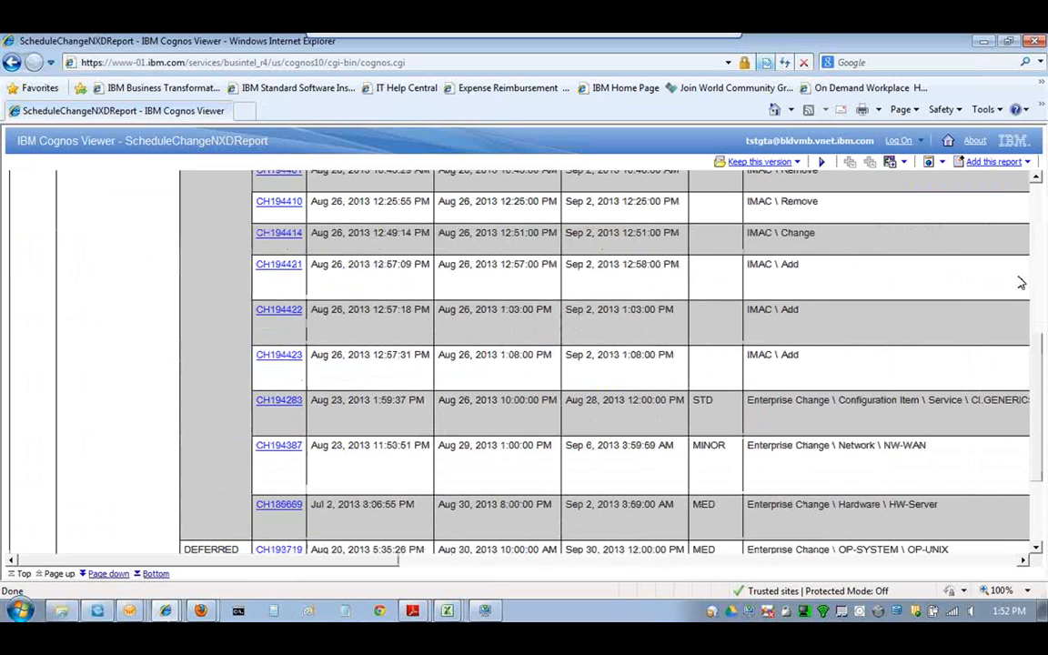
{"action": "scroll", "coordinate": [1021, 283], "scroll_direction": "up", "scroll_amount": 5}
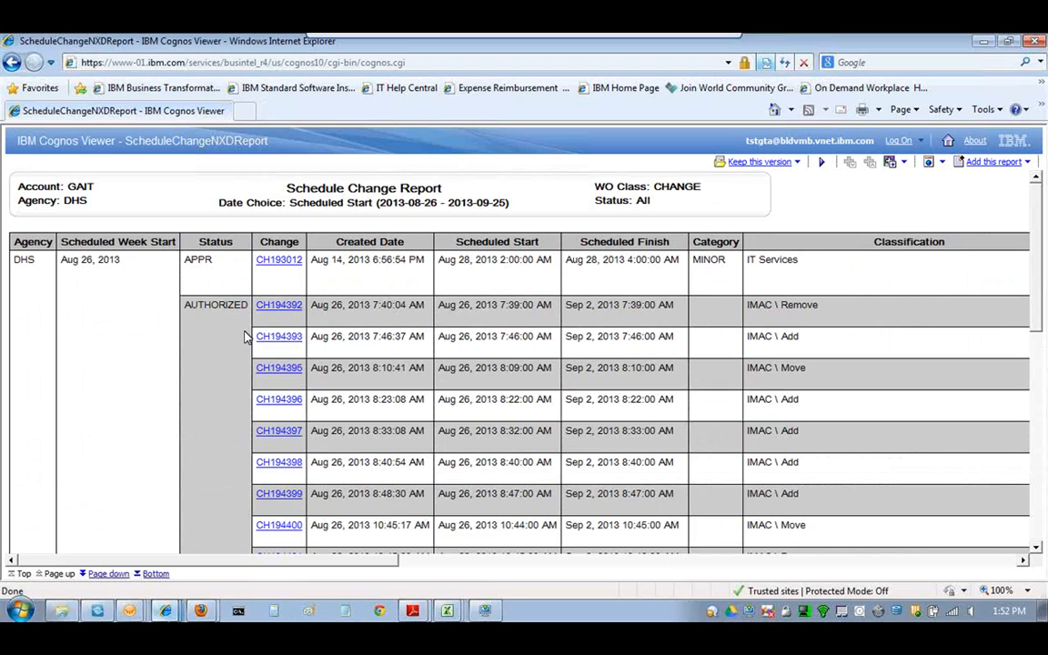
{"action": "left_click", "coordinate": [157, 615]}
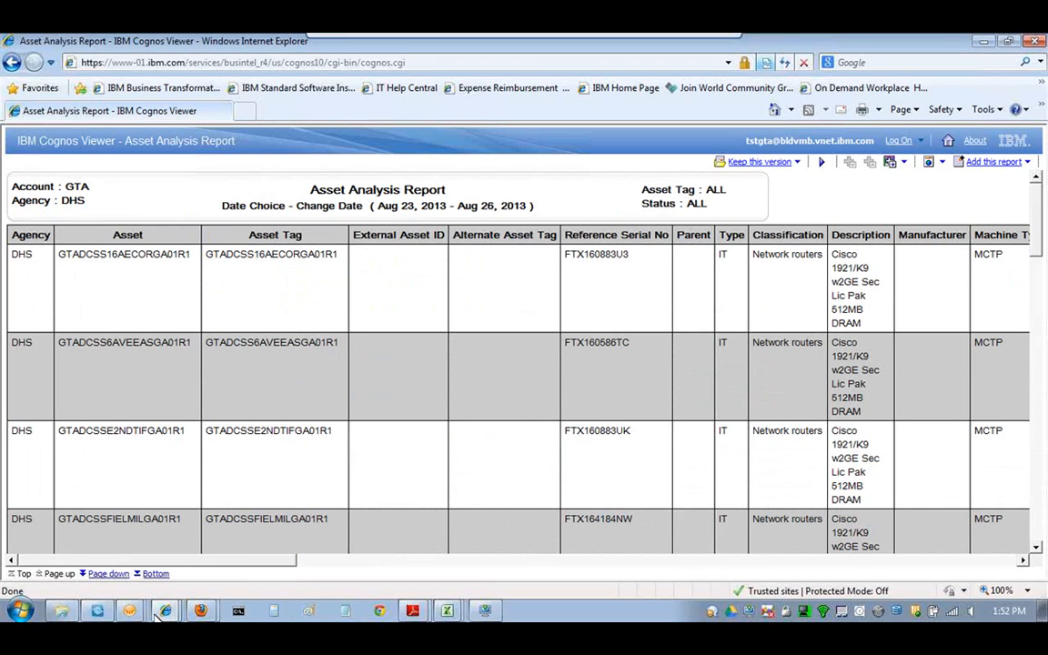
- Scroll horizontally across the Asset Analysis Report's DHS network router asset columns
{"action": "left_click_drag", "start_coordinate": [170, 561], "coordinate": [890, 561]}
{"action": "left_click_drag", "start_coordinate": [1015, 560], "coordinate": [418, 559]}
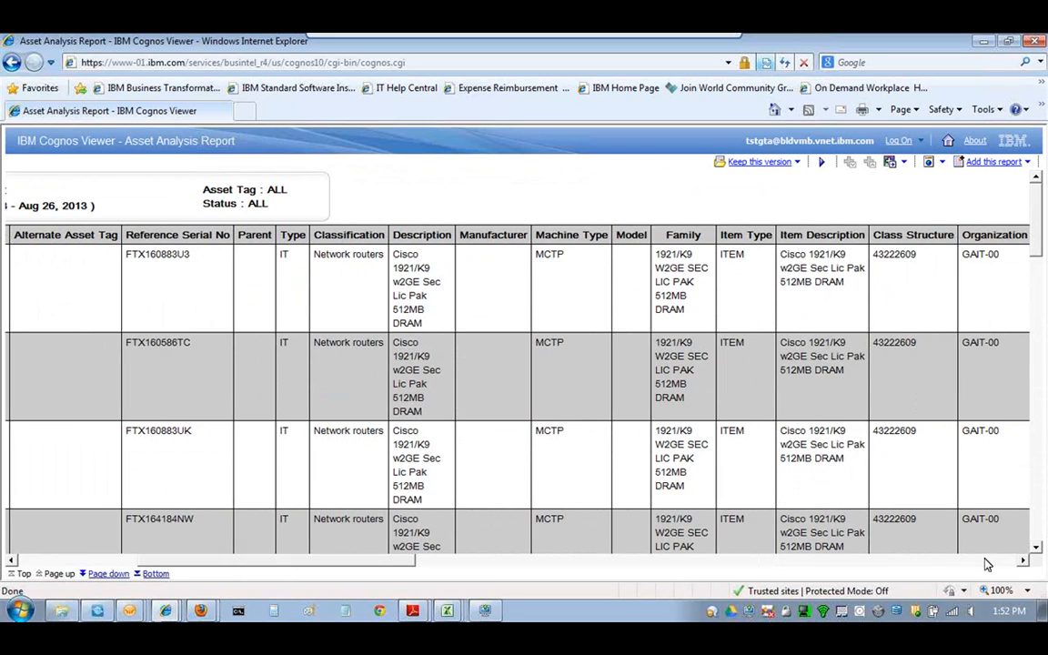
{"action": "left_click_drag", "start_coordinate": [407, 561], "coordinate": [287, 559]}
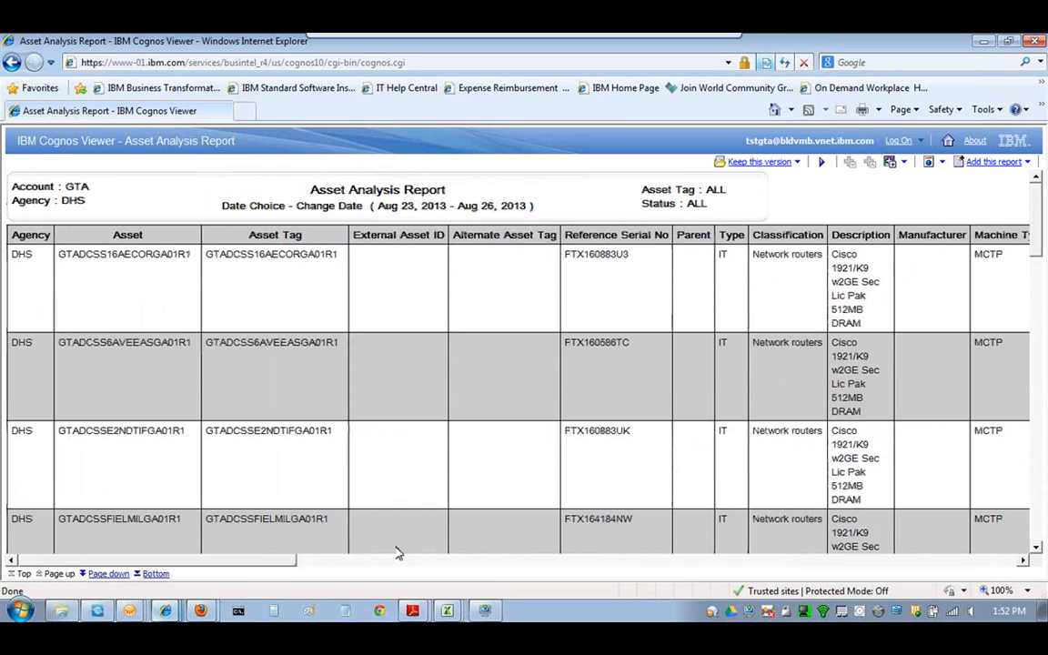
- Bring the Asset Changes by Classification report forward and maximize its window
{"action": "key", "text": "alt+Tab"}
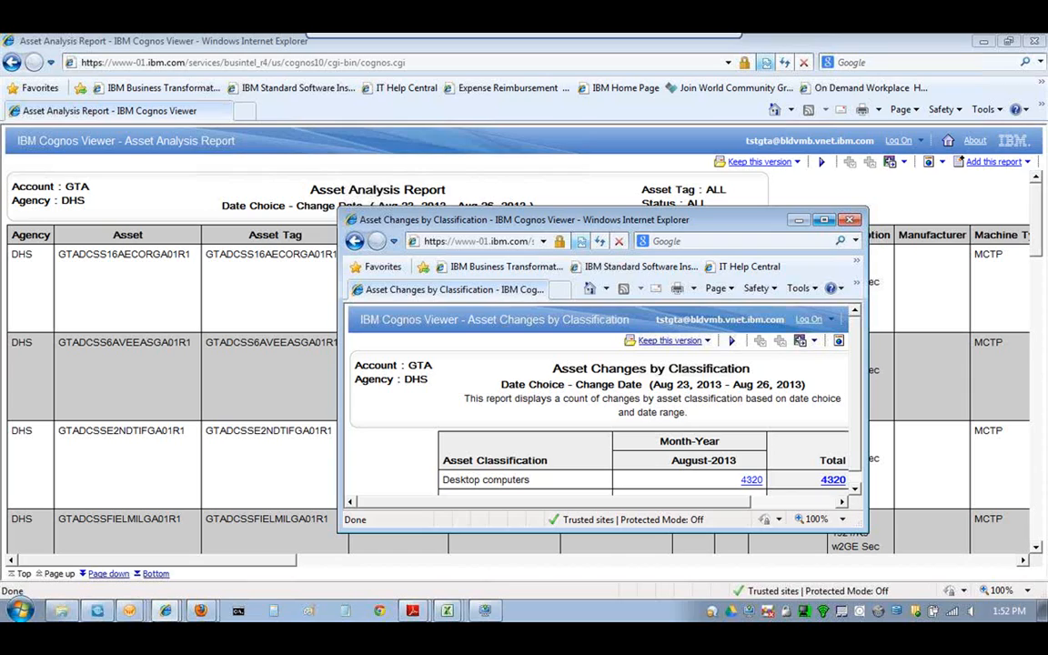
{"action": "left_click", "coordinate": [830, 223]}
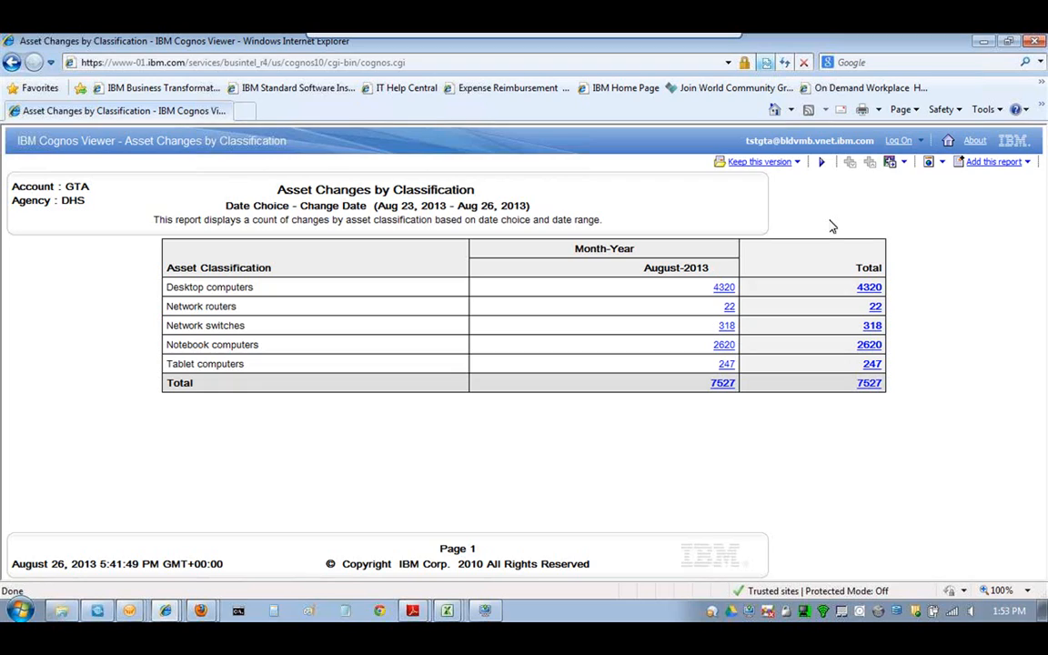
{"action": "left_click", "coordinate": [165, 611]}
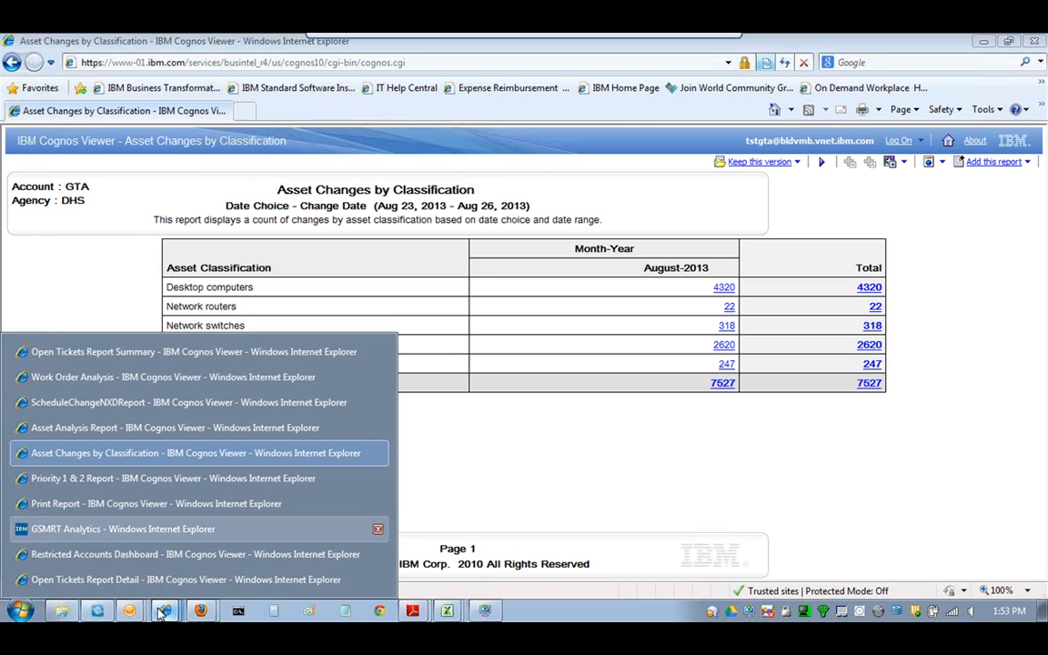
- Switch to the GSMRT Analytics portal and launch a new Query Studio report window
{"action": "left_click", "coordinate": [150, 531]}
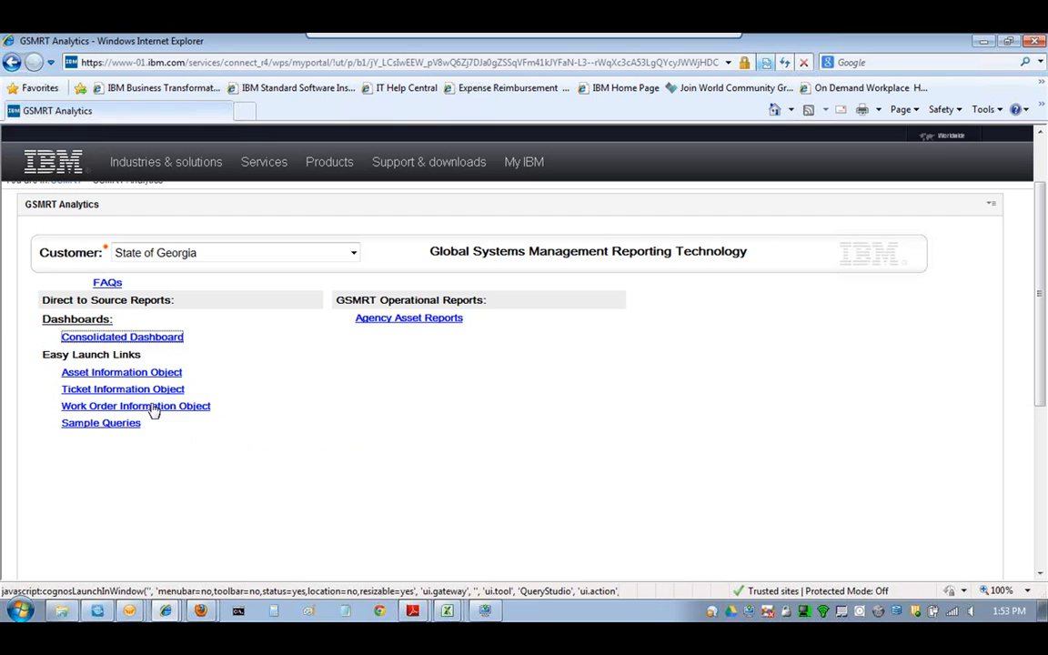
{"action": "left_click", "coordinate": [154, 406]}
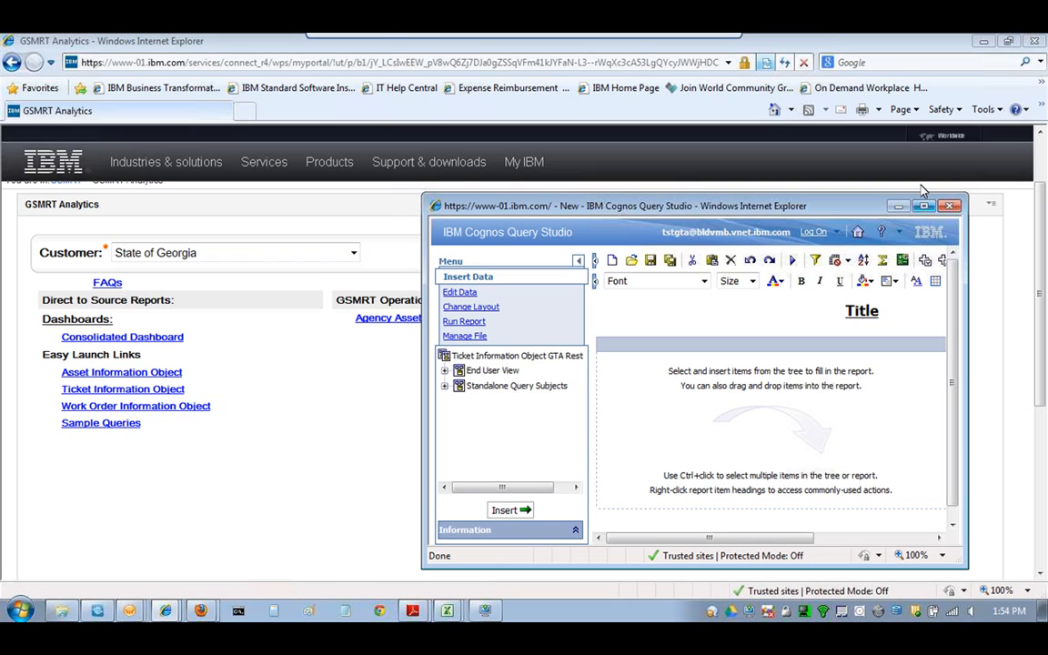
- Maximize the new Query Studio window to fill the screen
{"action": "left_click", "coordinate": [924, 206]}
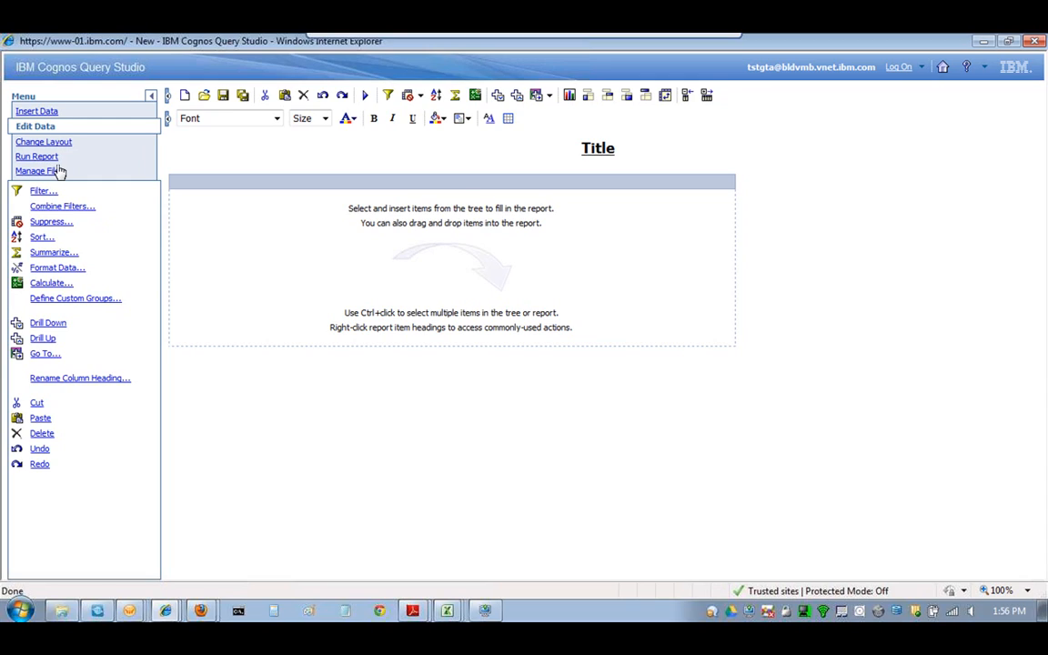
- Review the Change Layout, Run Report and Manage File menus, then return to Insert Data
{"action": "left_click", "coordinate": [55, 141]}
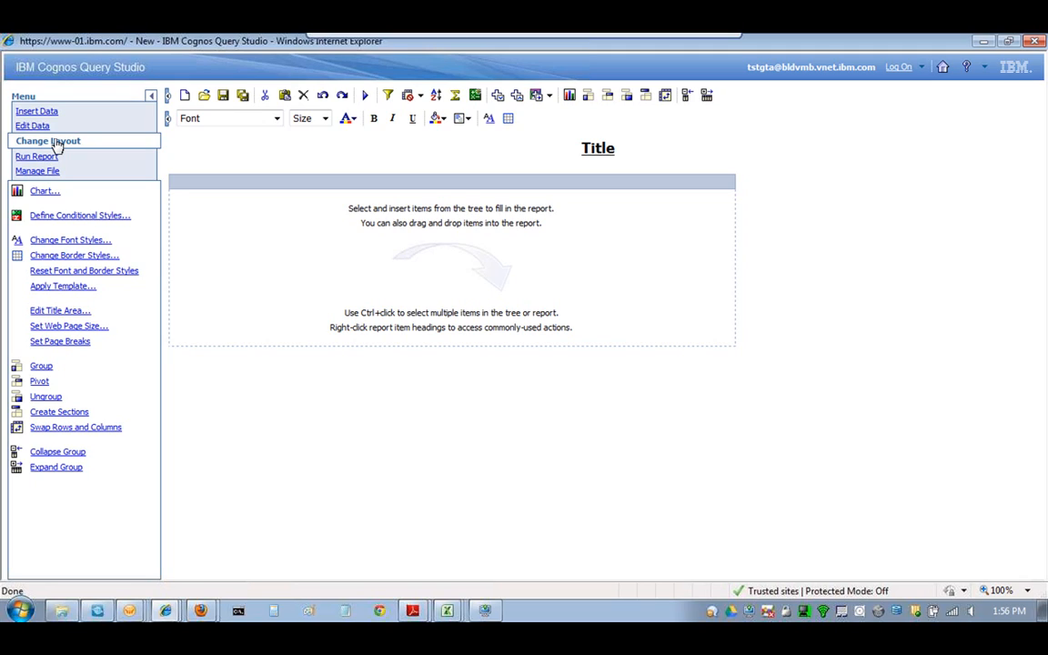
{"action": "left_click", "coordinate": [45, 156]}
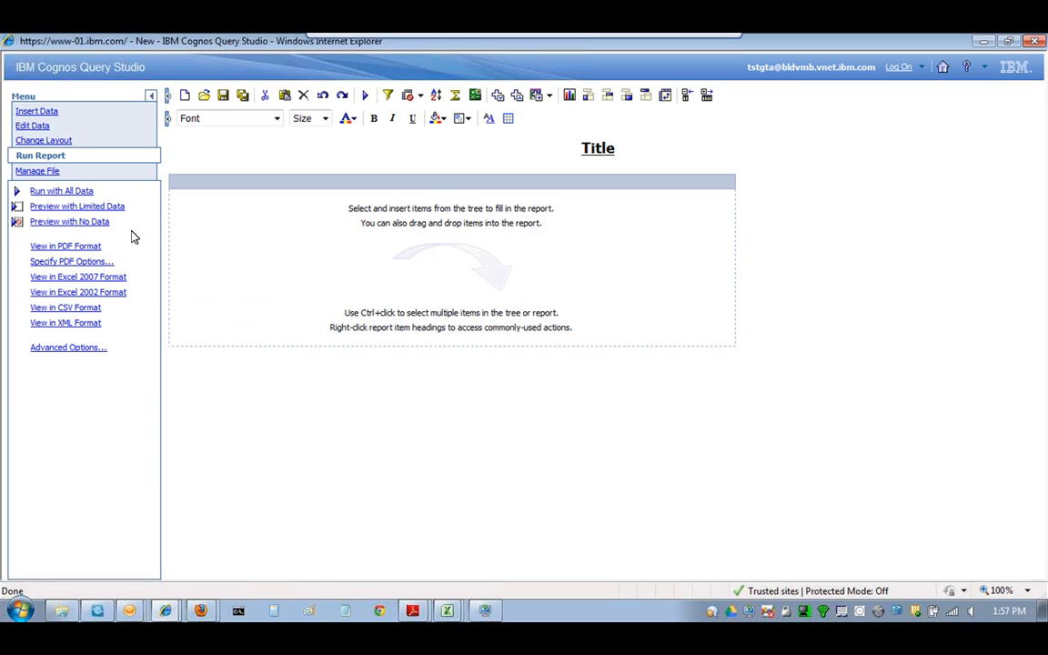
{"action": "left_click", "coordinate": [37, 170]}
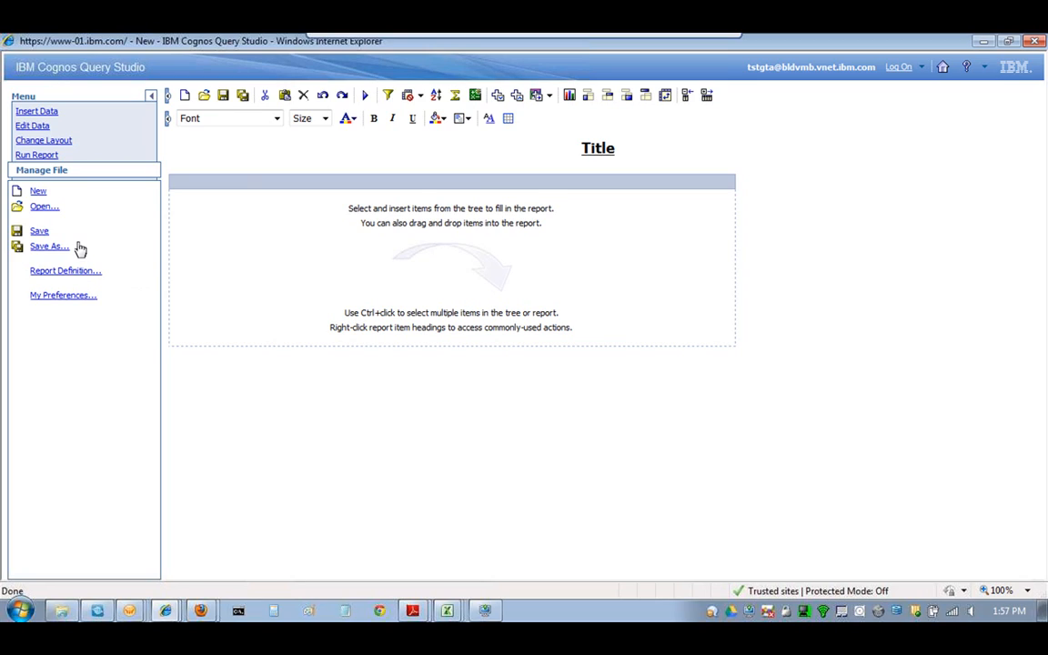
{"action": "left_click", "coordinate": [40, 112]}
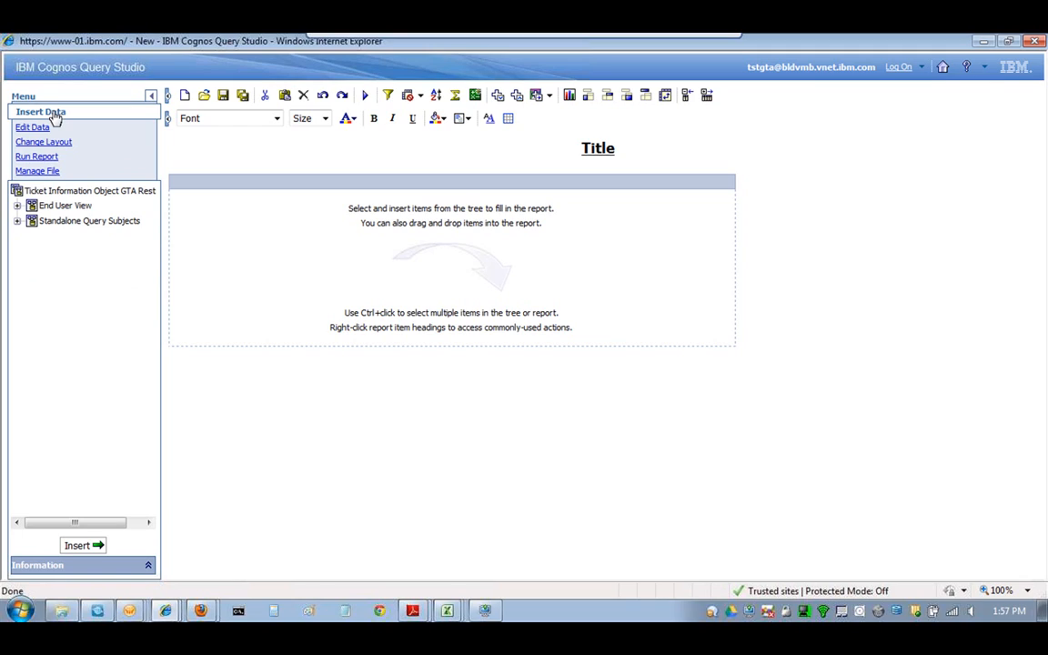
- Expand End User View, then Date Filters and its Report Date folder to list Reported Date filters
{"action": "left_click", "coordinate": [30, 224]}
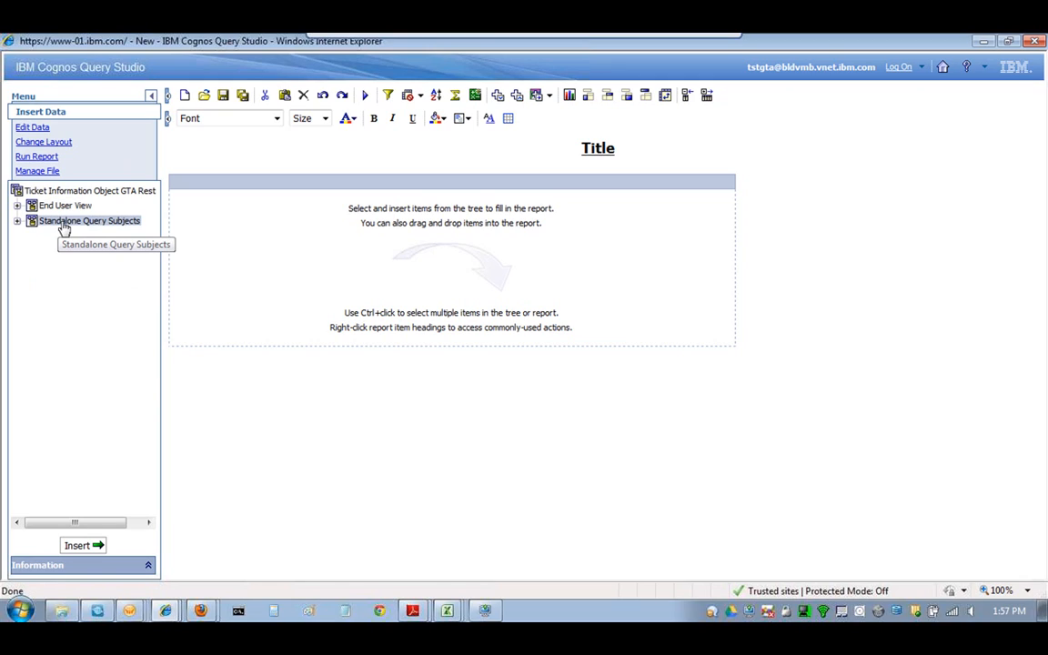
{"action": "left_click", "coordinate": [64, 226]}
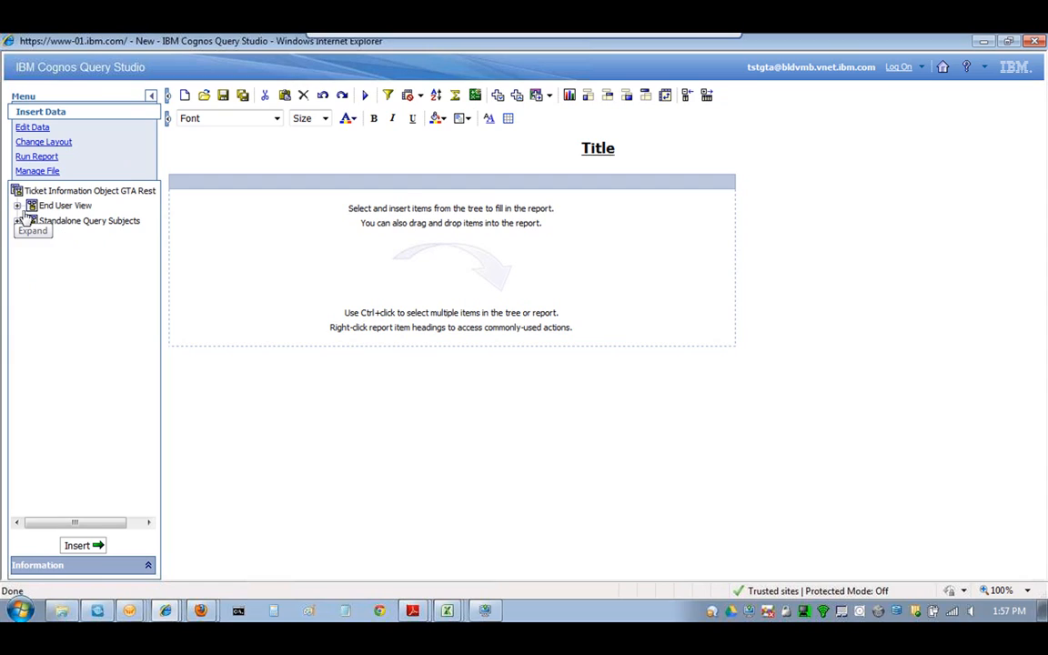
{"action": "left_click", "coordinate": [18, 207]}
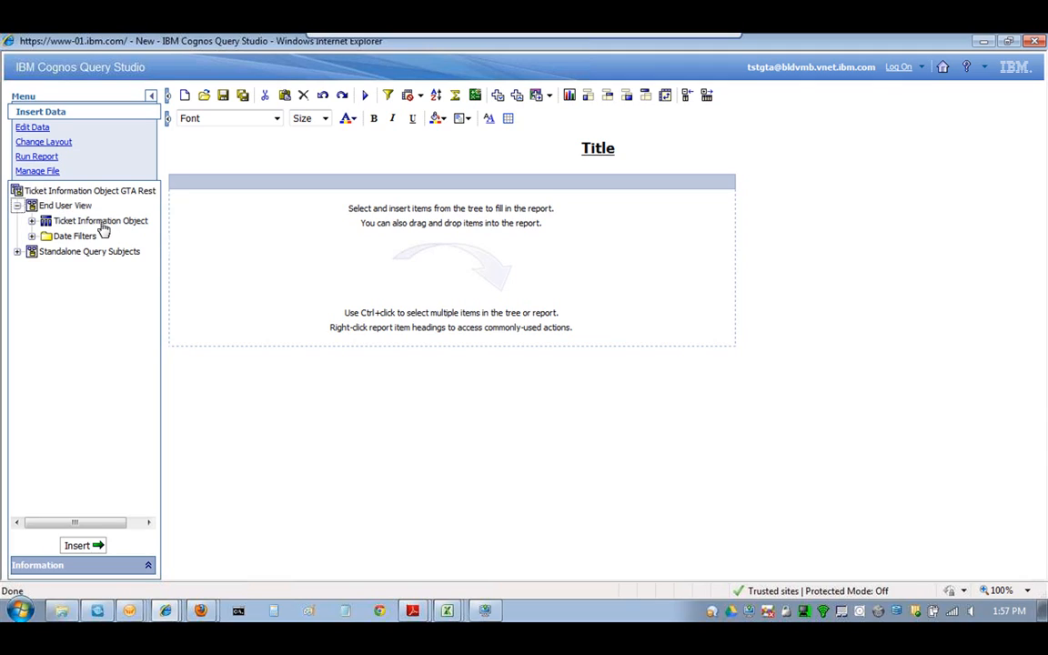
{"action": "left_click", "coordinate": [18, 252]}
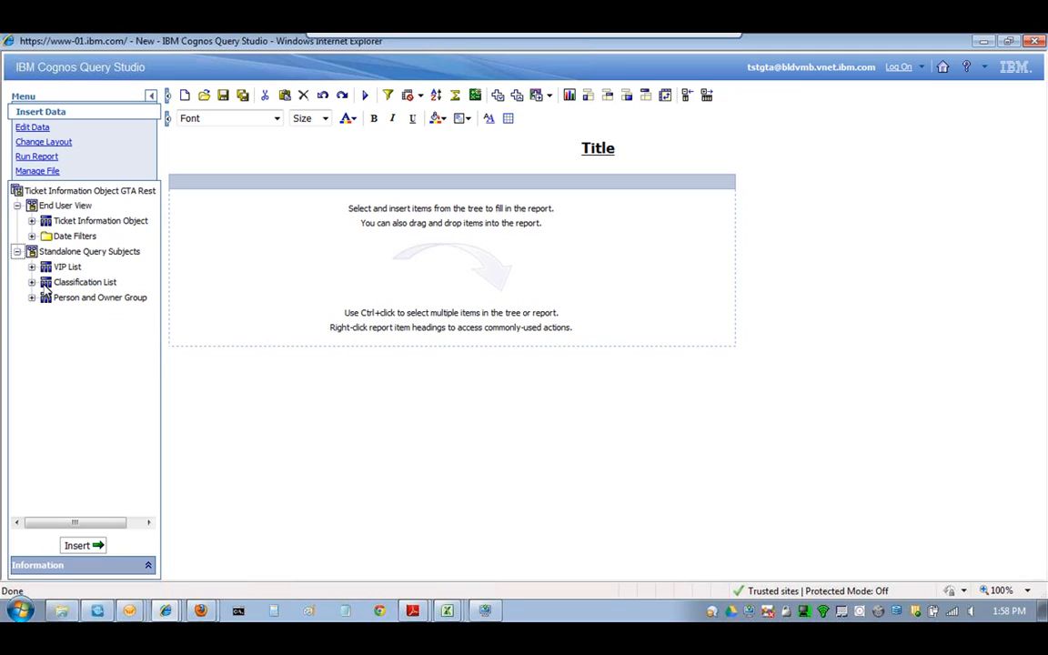
{"action": "left_click", "coordinate": [18, 252]}
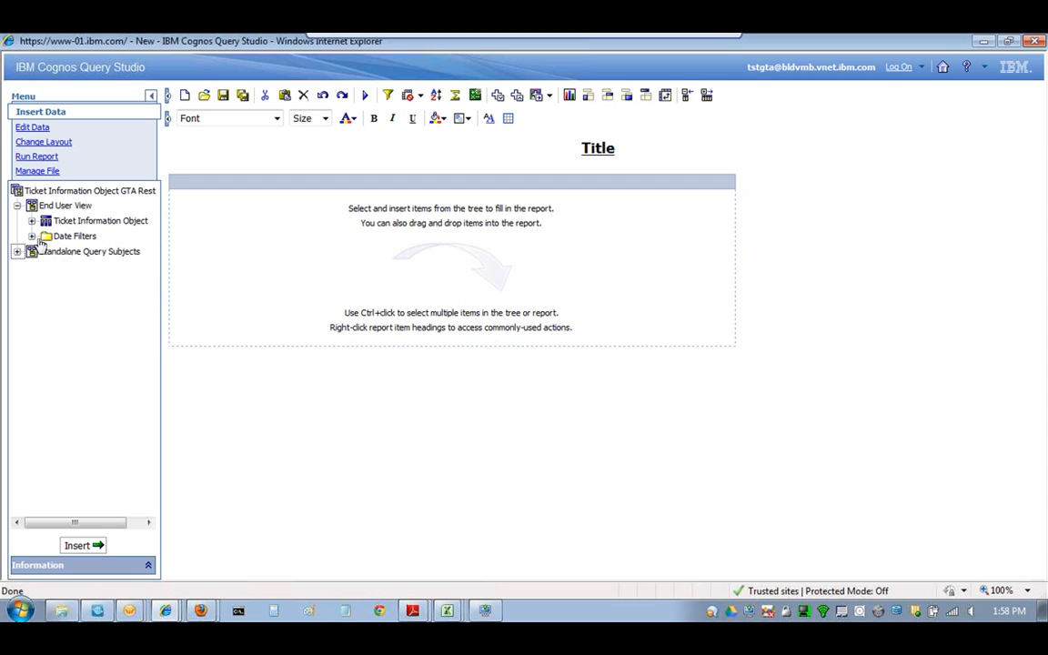
{"action": "left_click", "coordinate": [37, 239]}
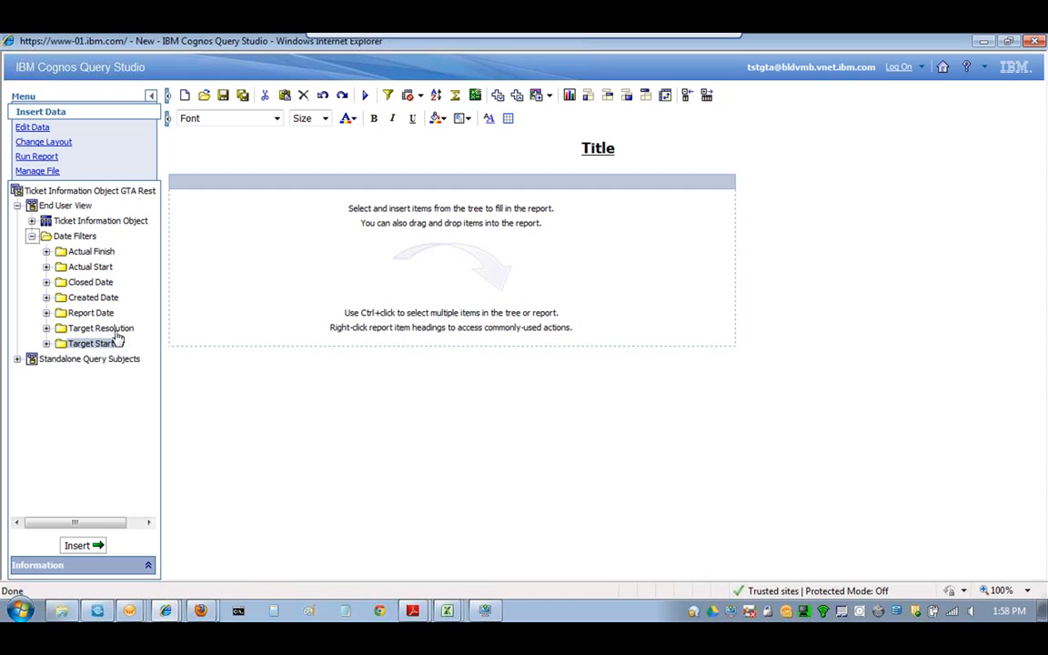
{"action": "left_click", "coordinate": [47, 312]}
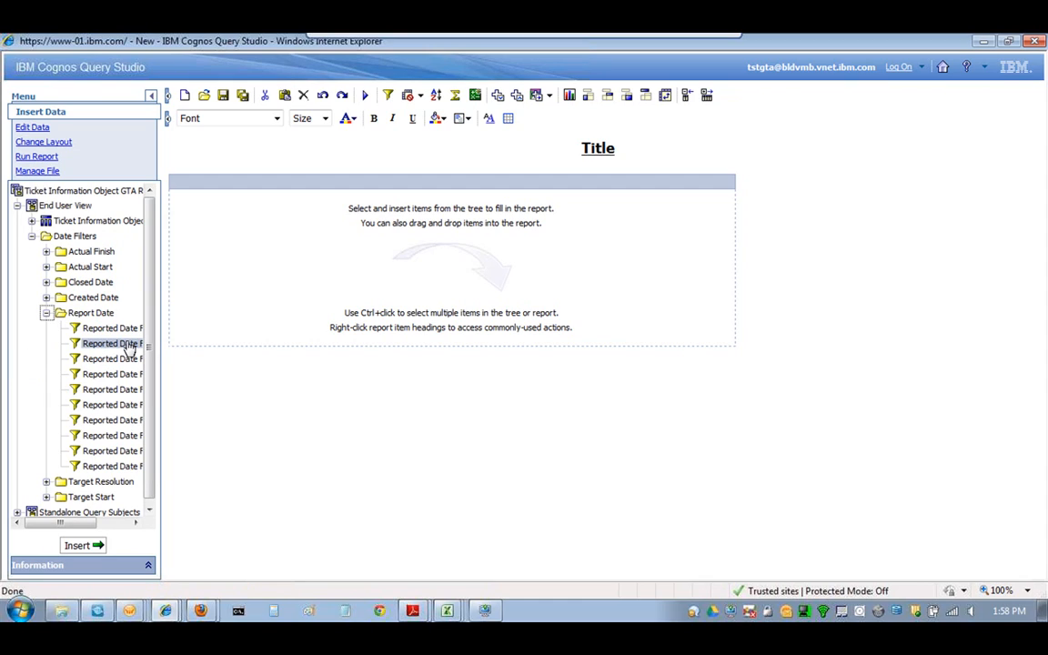
- Scroll through the Reported Date filters, then collapse the Report Date and Date Filters folders
{"action": "left_click_drag", "start_coordinate": [46, 523], "coordinate": [78, 525]}
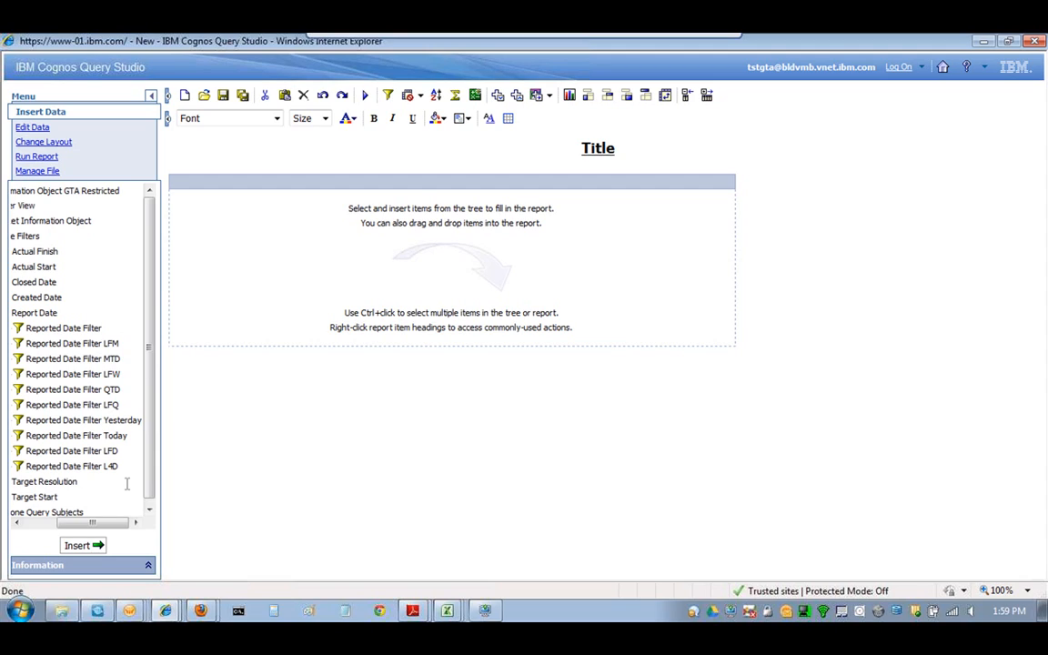
{"action": "left_click_drag", "start_coordinate": [93, 523], "coordinate": [66, 525]}
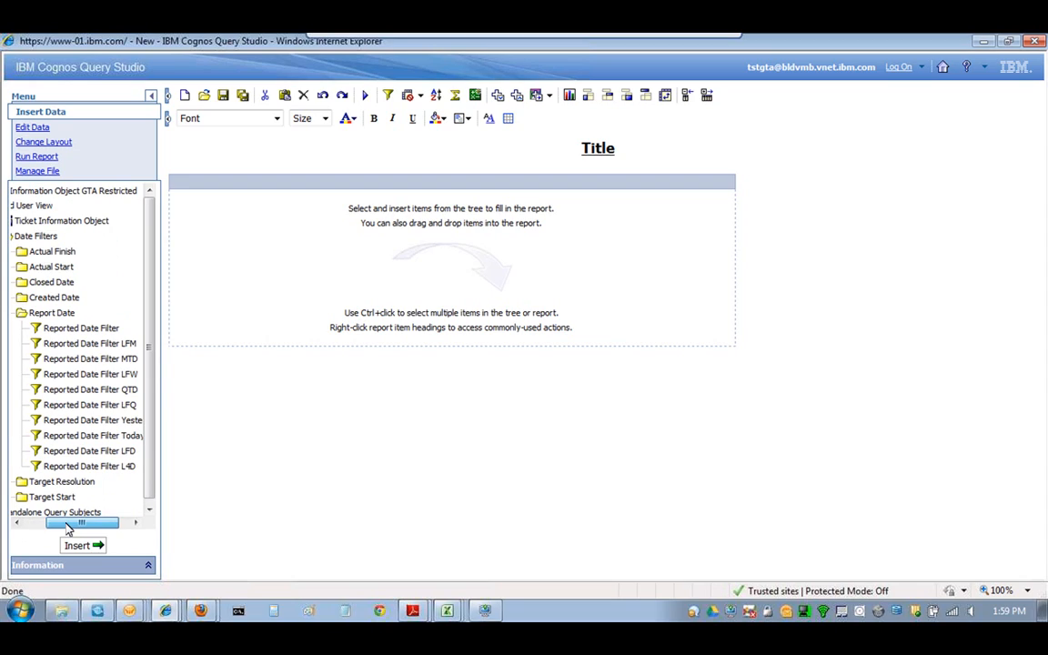
{"action": "left_click_drag", "start_coordinate": [67, 530], "coordinate": [89, 528]}
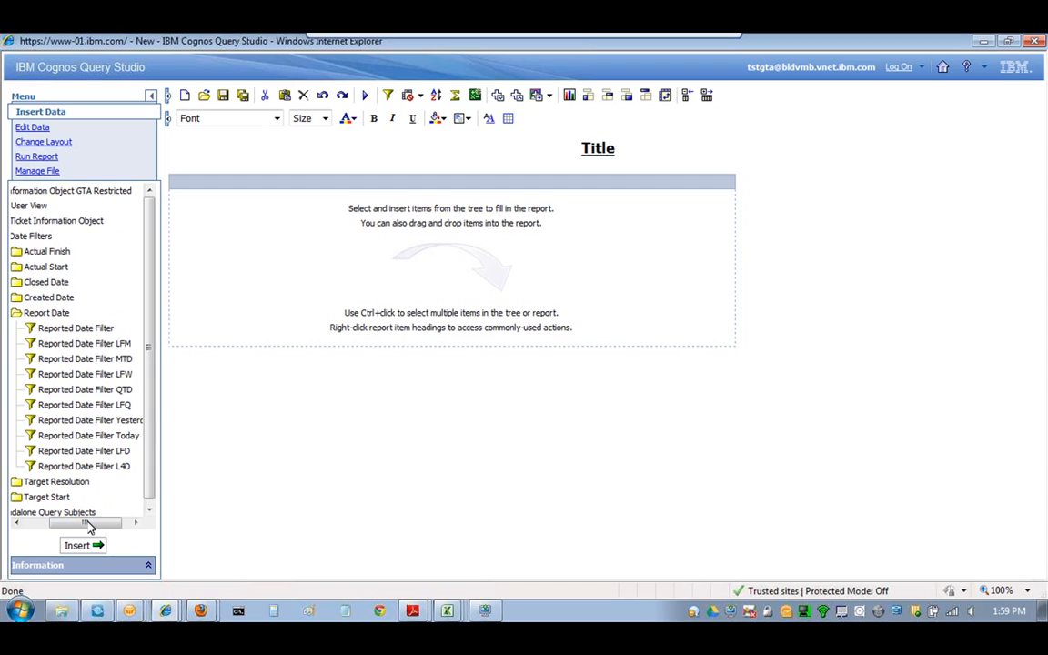
{"action": "left_click", "coordinate": [100, 466]}
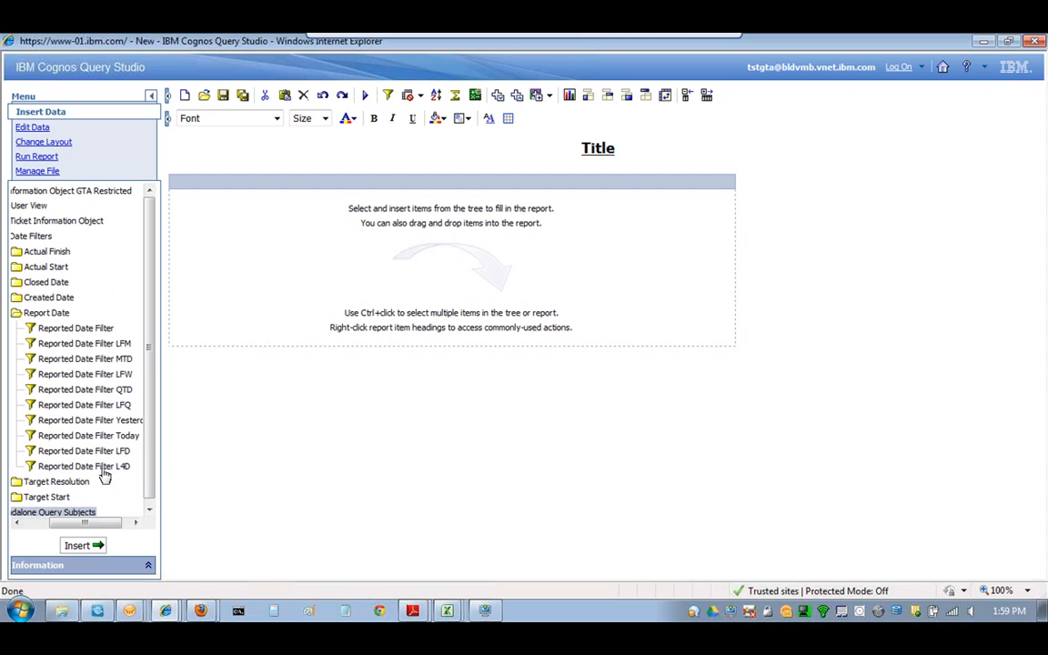
{"action": "left_click_drag", "start_coordinate": [100, 523], "coordinate": [75, 524]}
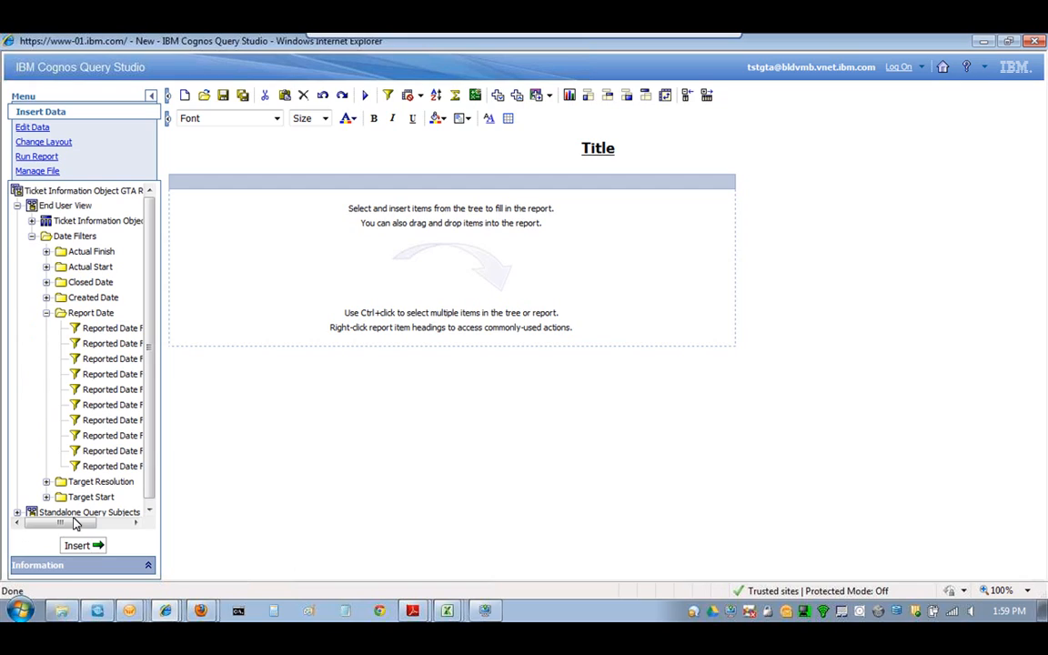
{"action": "left_click", "coordinate": [47, 313]}
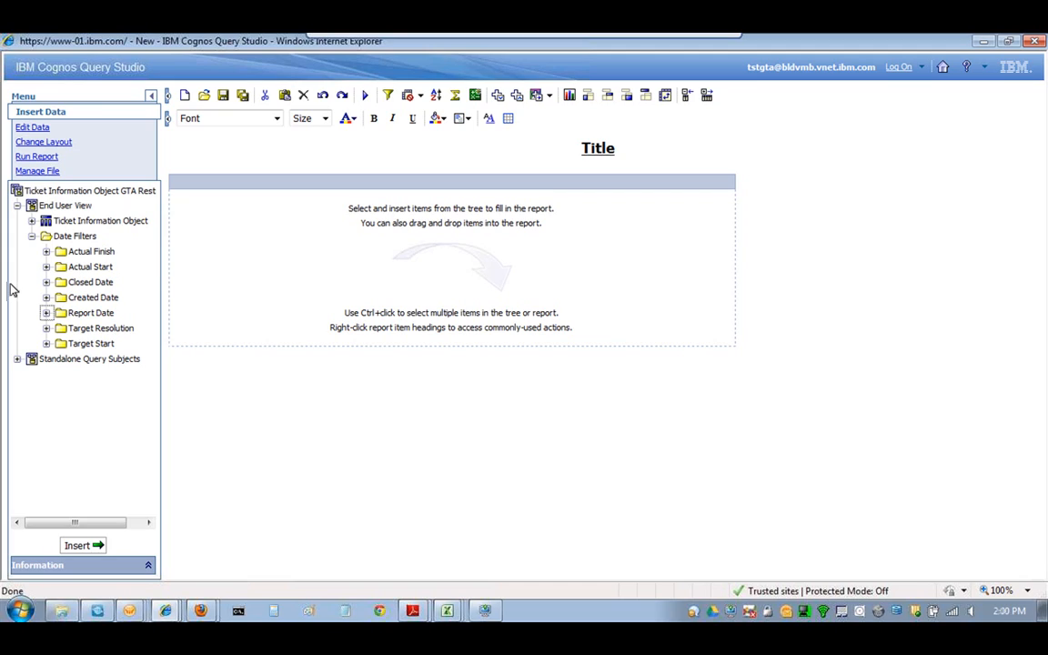
{"action": "left_click", "coordinate": [32, 236]}
- Expand Ticket Information Object and select its Ticket Number field
{"action": "left_click", "coordinate": [32, 221]}
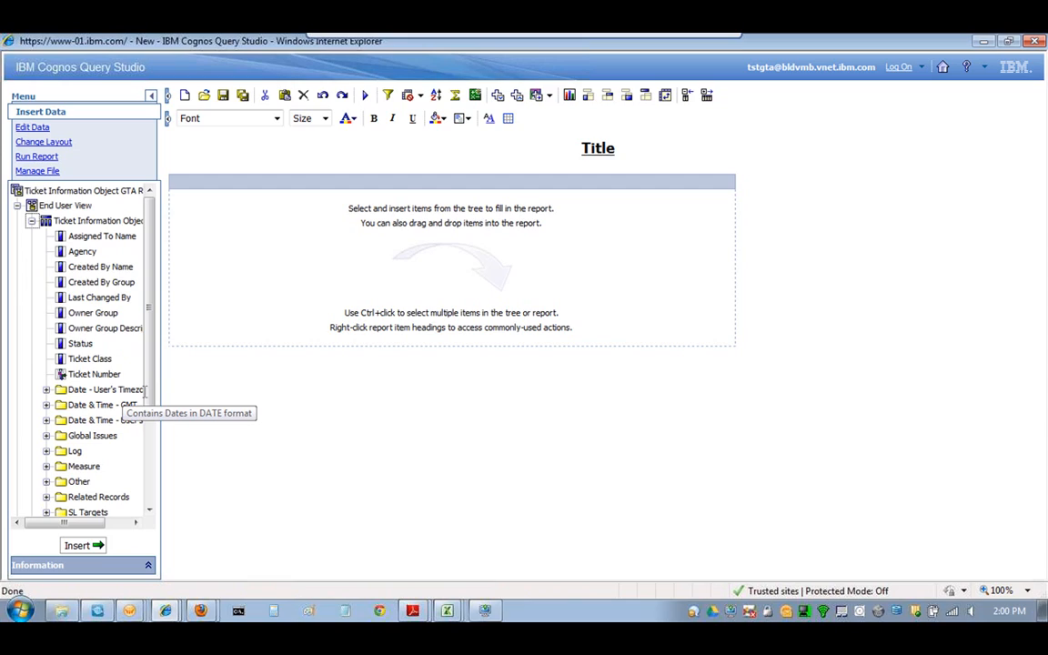
{"action": "left_click", "coordinate": [100, 376]}
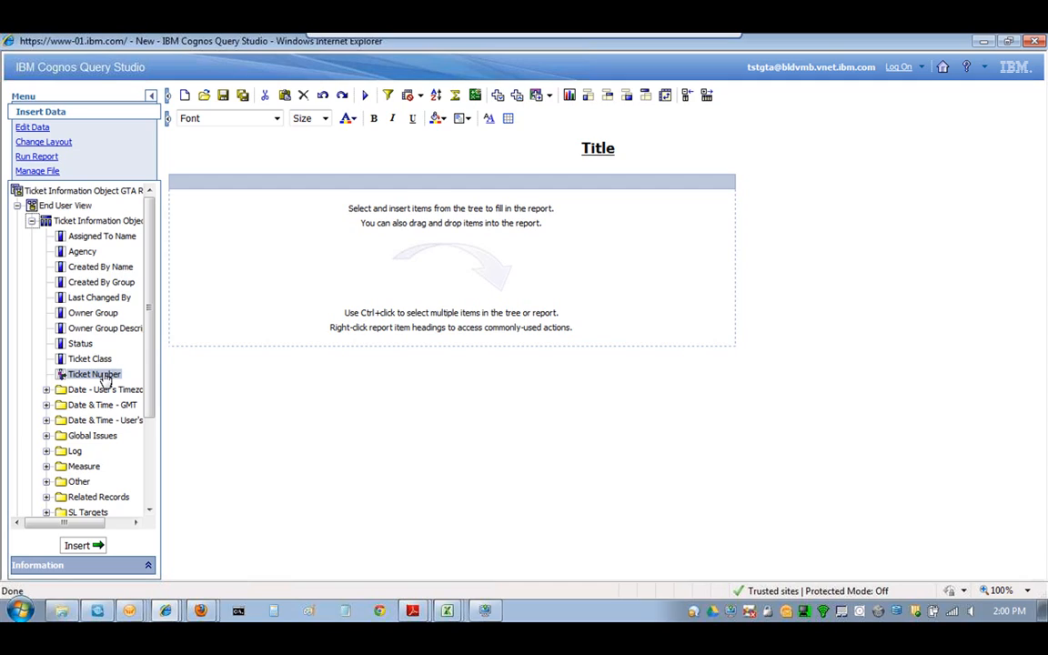
- Drag Ticket Number into the empty report as its first column, then show the Run Report options
{"action": "left_click_drag", "start_coordinate": [105, 381], "coordinate": [95, 380]}
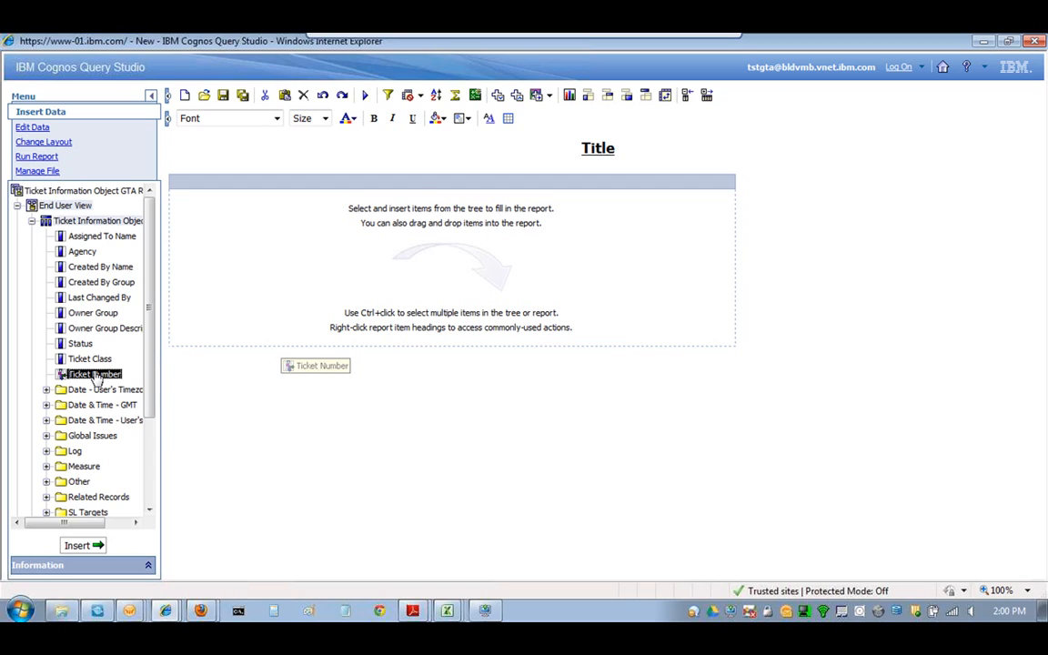
{"action": "left_click_drag", "start_coordinate": [96, 380], "coordinate": [560, 274]}
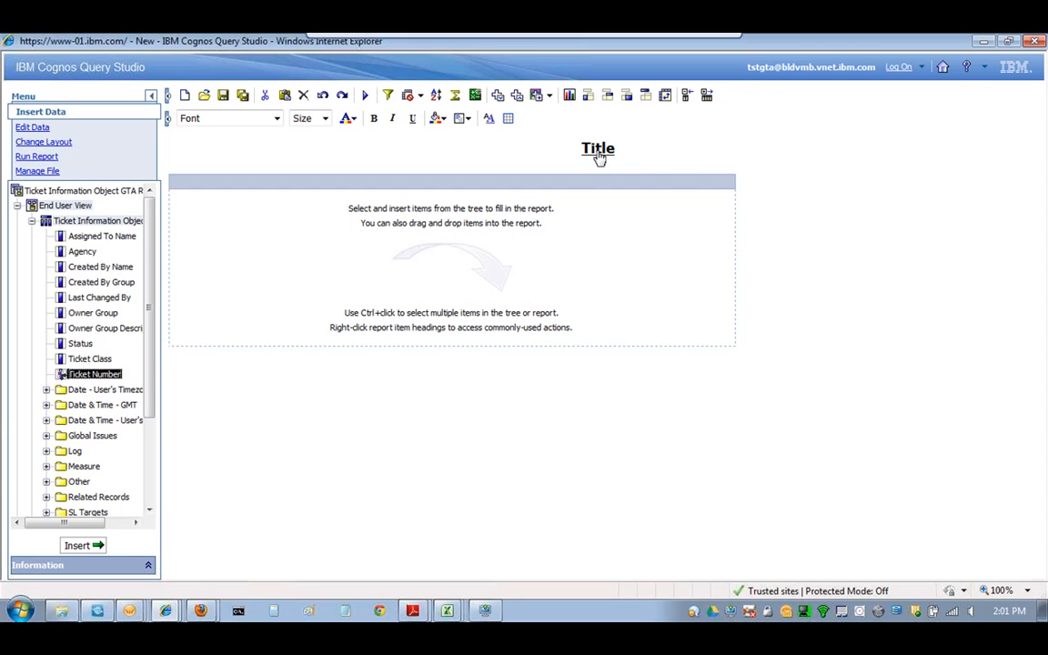
{"action": "left_click_drag", "start_coordinate": [104, 375], "coordinate": [397, 342]}
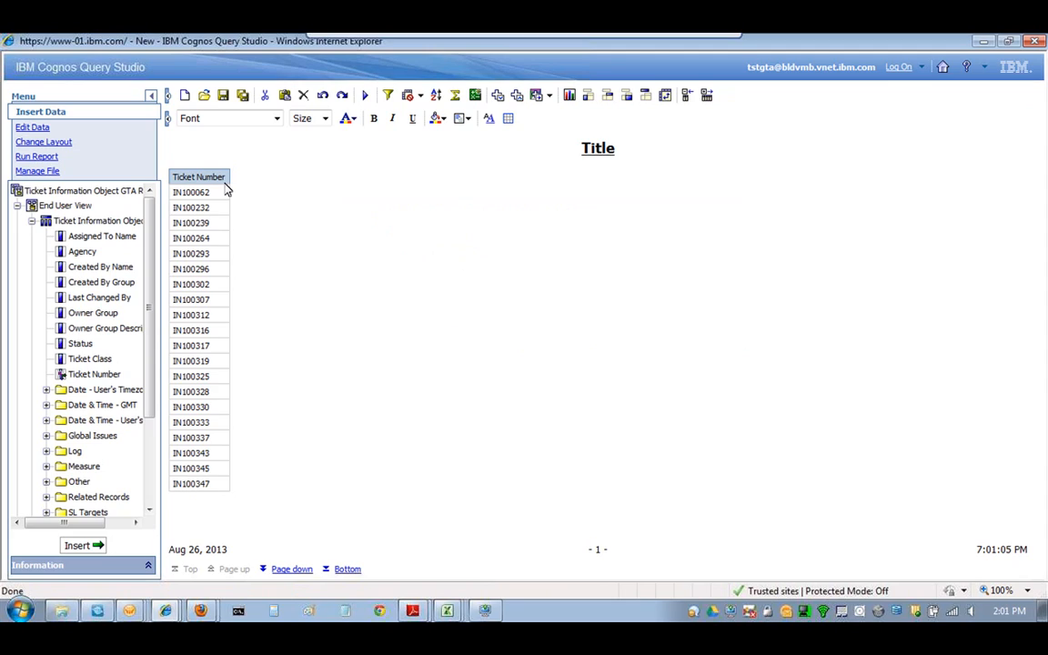
{"action": "left_click", "coordinate": [35, 158]}
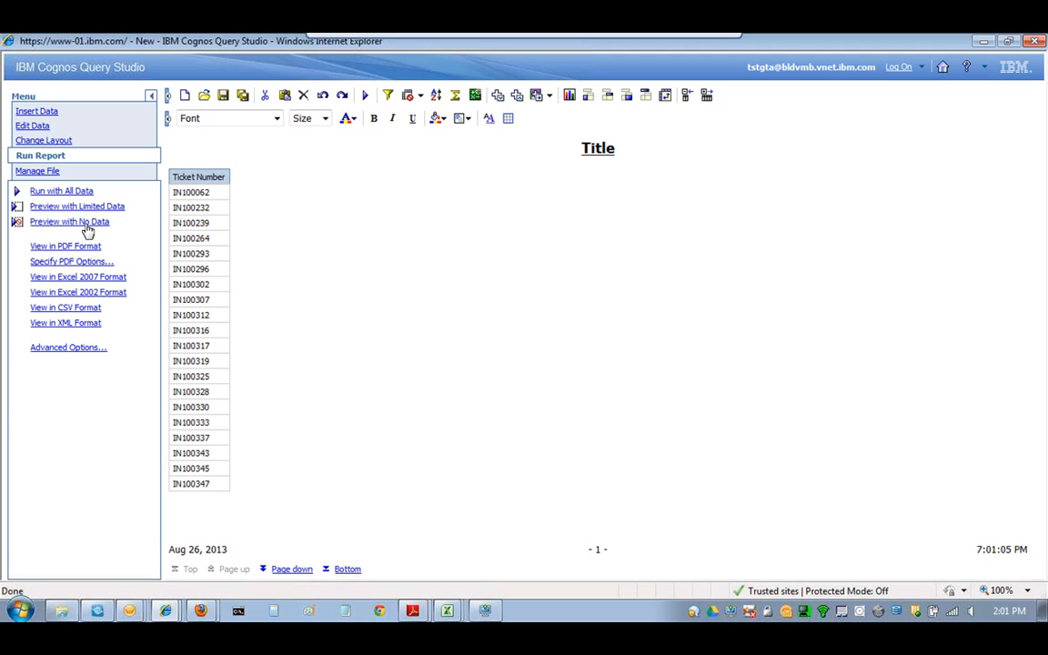
- Preview the report with No Data so columns show abcd placeholders, then return to Insert Data
{"action": "left_click", "coordinate": [87, 227]}
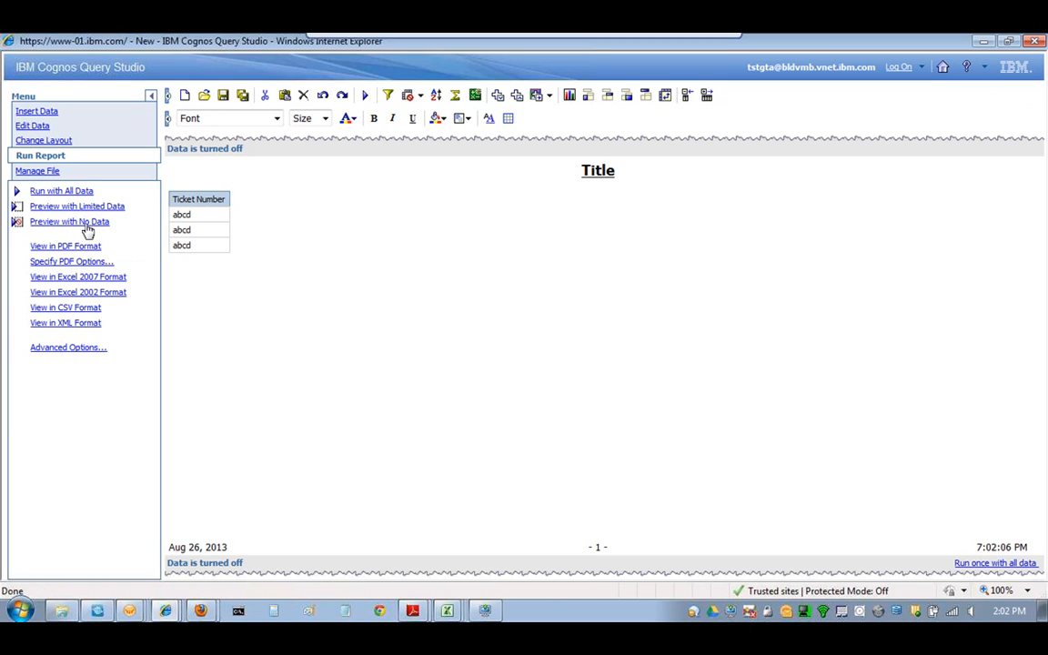
{"action": "left_click", "coordinate": [38, 113]}
- Expand Ticket Details to list Age, Customer Name, Internal Priority and Service Group, and begin dragging Internal Priority
{"action": "scroll", "coordinate": [136, 273], "scroll_direction": "down", "scroll_amount": 3}
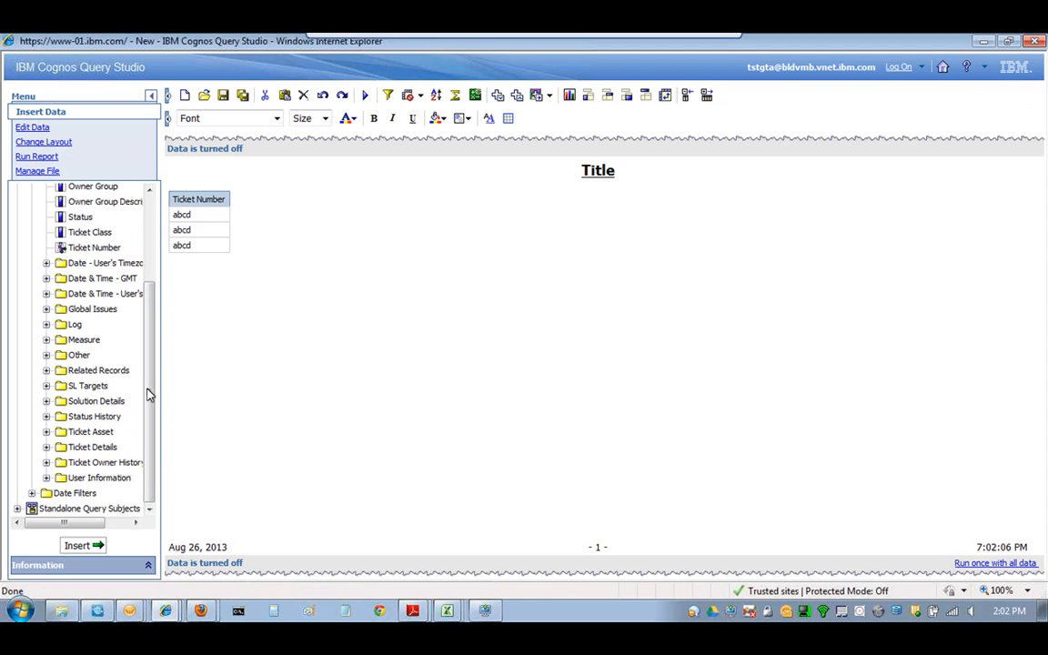
{"action": "scroll", "coordinate": [122, 294], "scroll_direction": "up", "scroll_amount": 2}
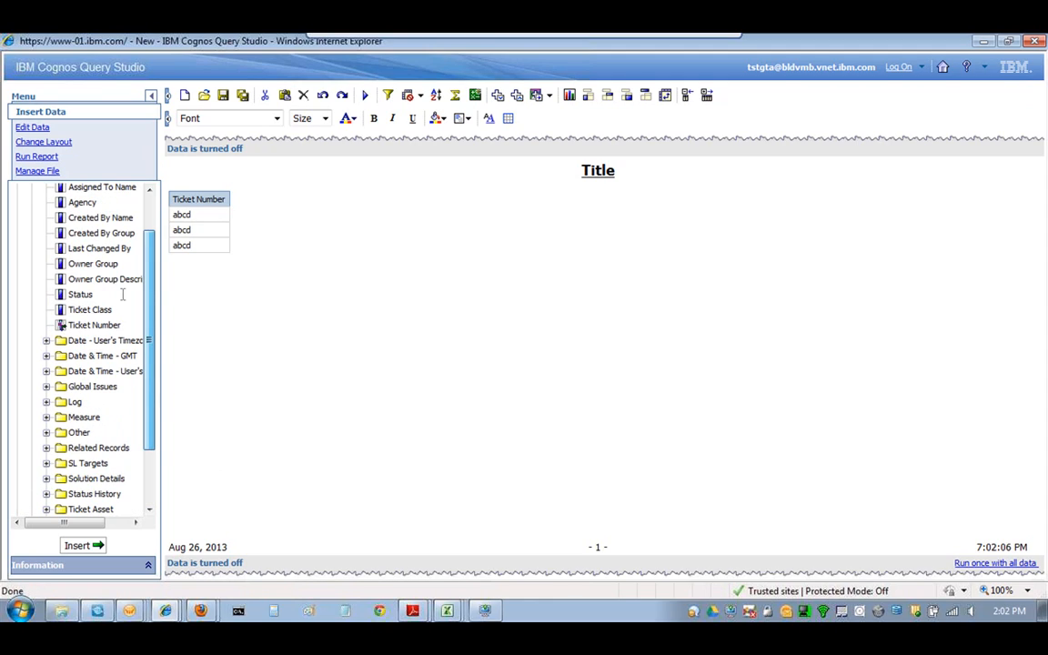
{"action": "scroll", "coordinate": [156, 251], "scroll_direction": "up", "scroll_amount": 1}
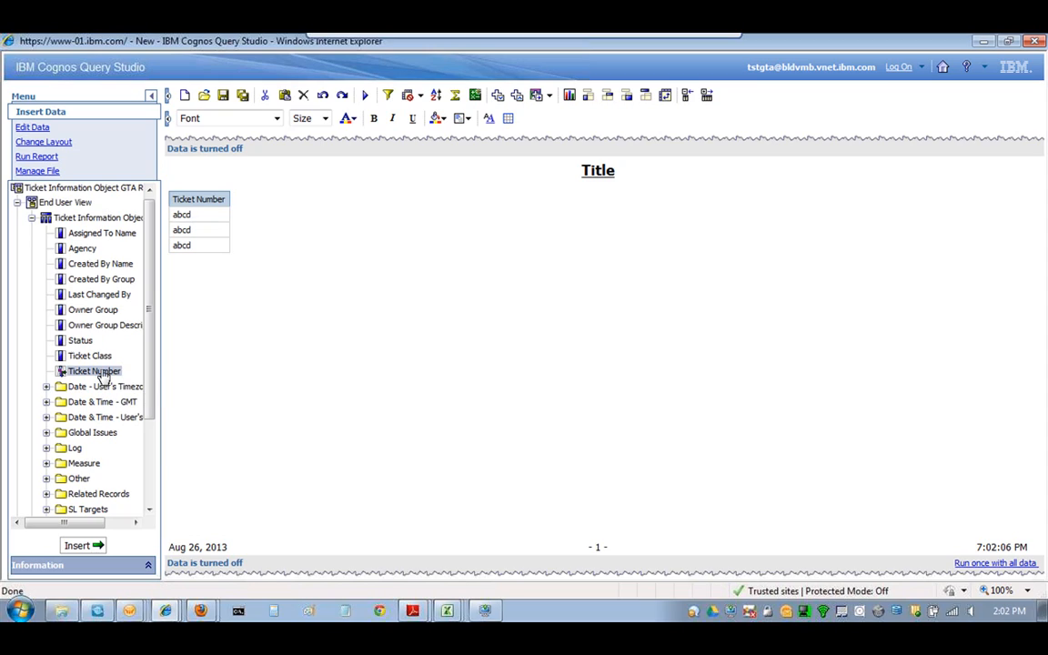
{"action": "scroll", "coordinate": [148, 374], "scroll_direction": "down", "scroll_amount": 2}
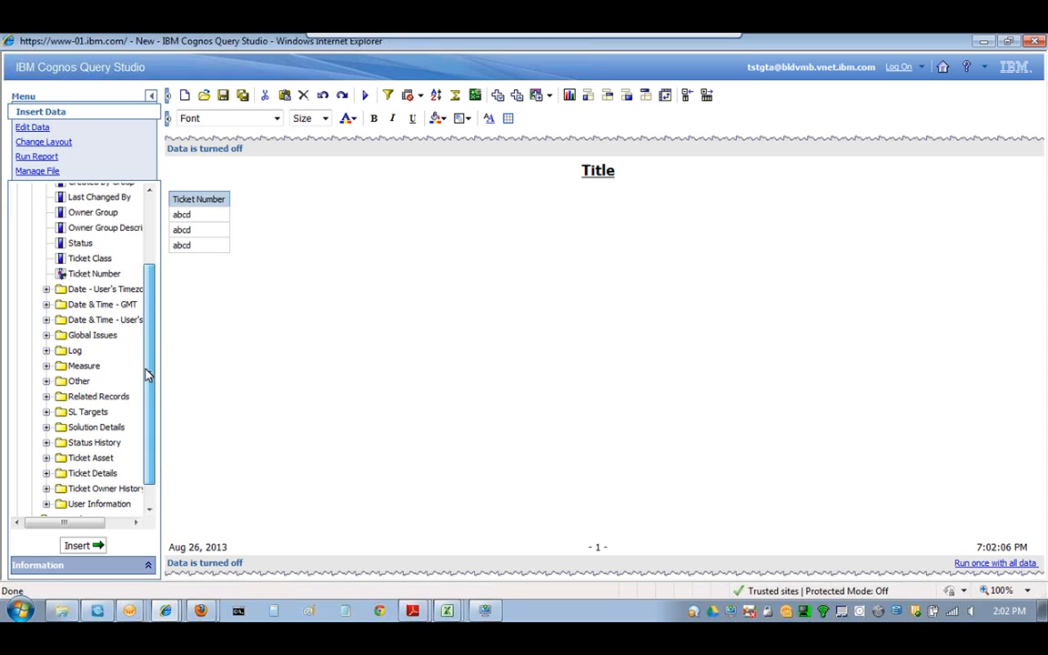
{"action": "scroll", "coordinate": [152, 443], "scroll_direction": "down", "scroll_amount": 1}
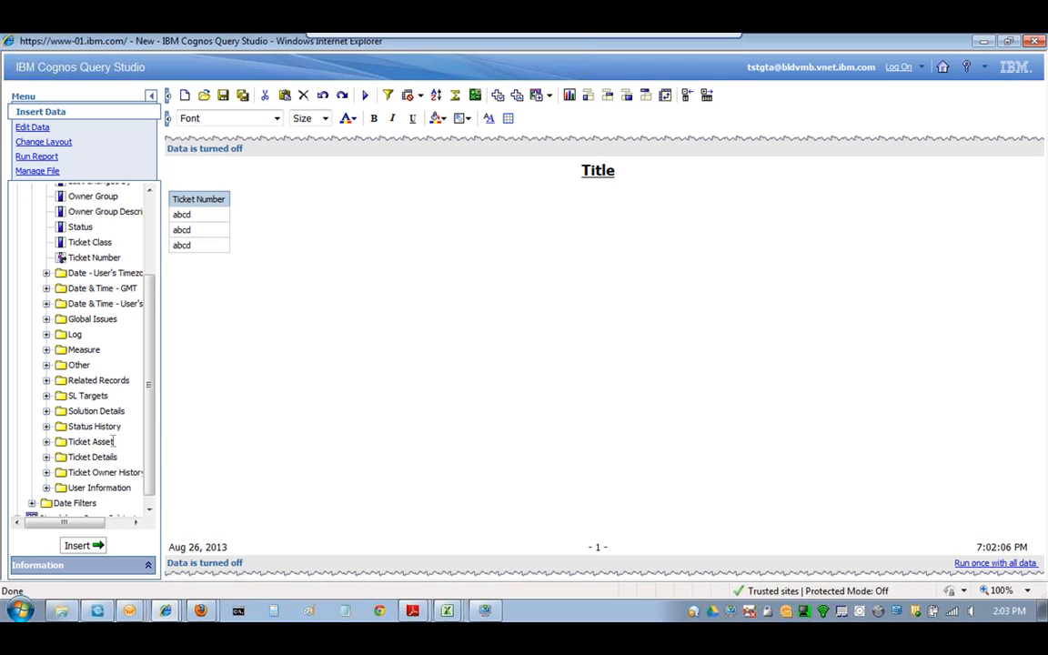
{"action": "scroll", "coordinate": [154, 382], "scroll_direction": "down", "scroll_amount": 1}
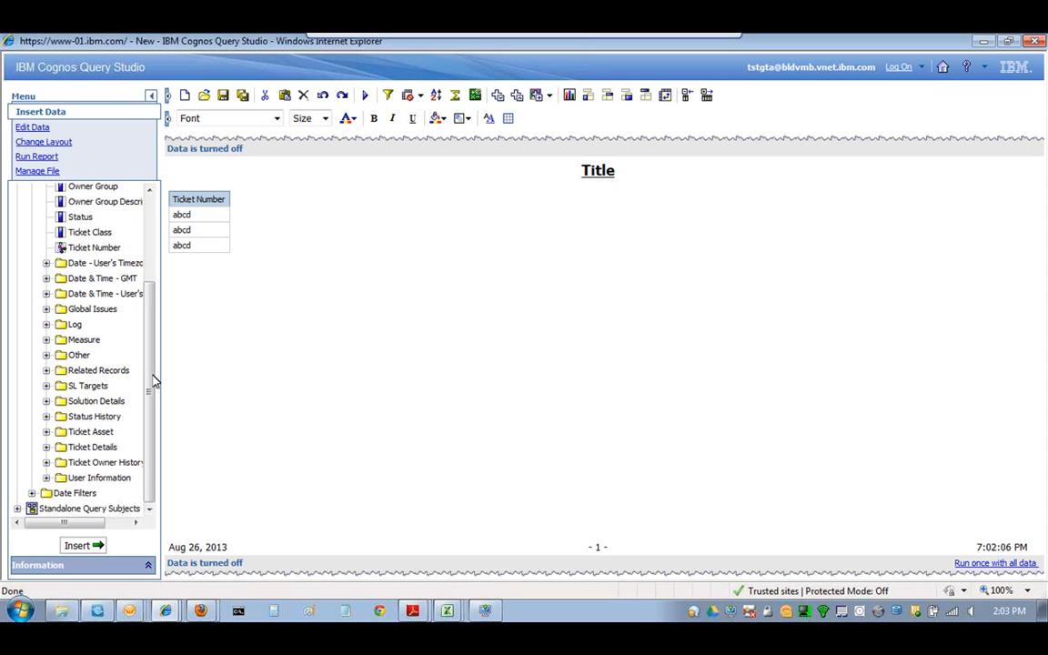
{"action": "left_click", "coordinate": [47, 446]}
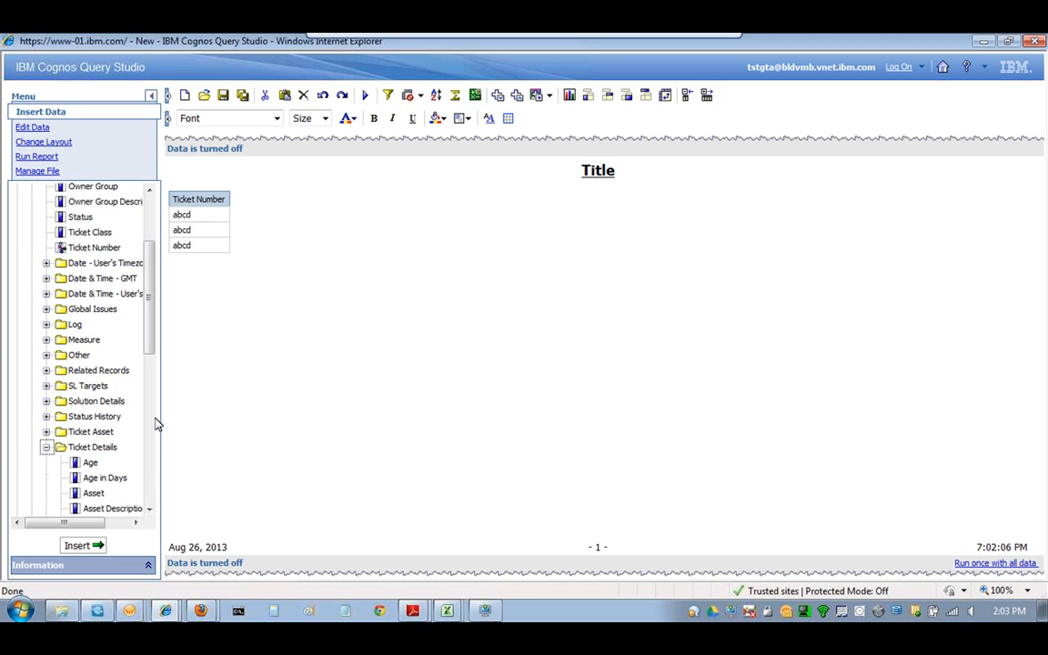
{"action": "scroll", "coordinate": [153, 364], "scroll_direction": "down", "scroll_amount": 3}
{"action": "scroll", "coordinate": [153, 364], "scroll_direction": "down", "scroll_amount": 3}
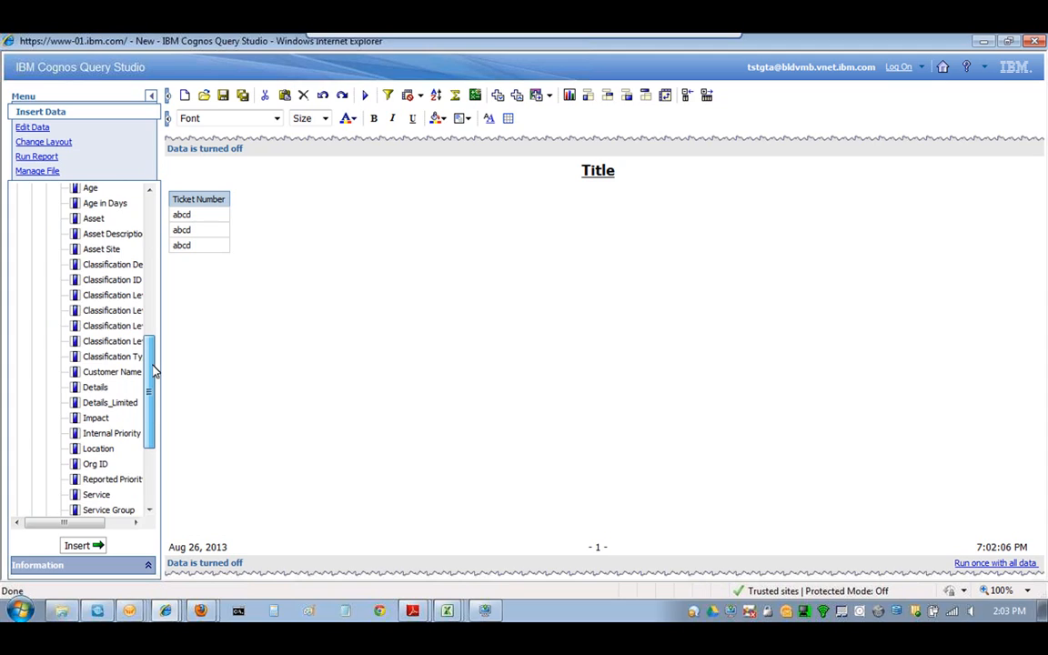
{"action": "scroll", "coordinate": [154, 371], "scroll_direction": "down", "scroll_amount": 1}
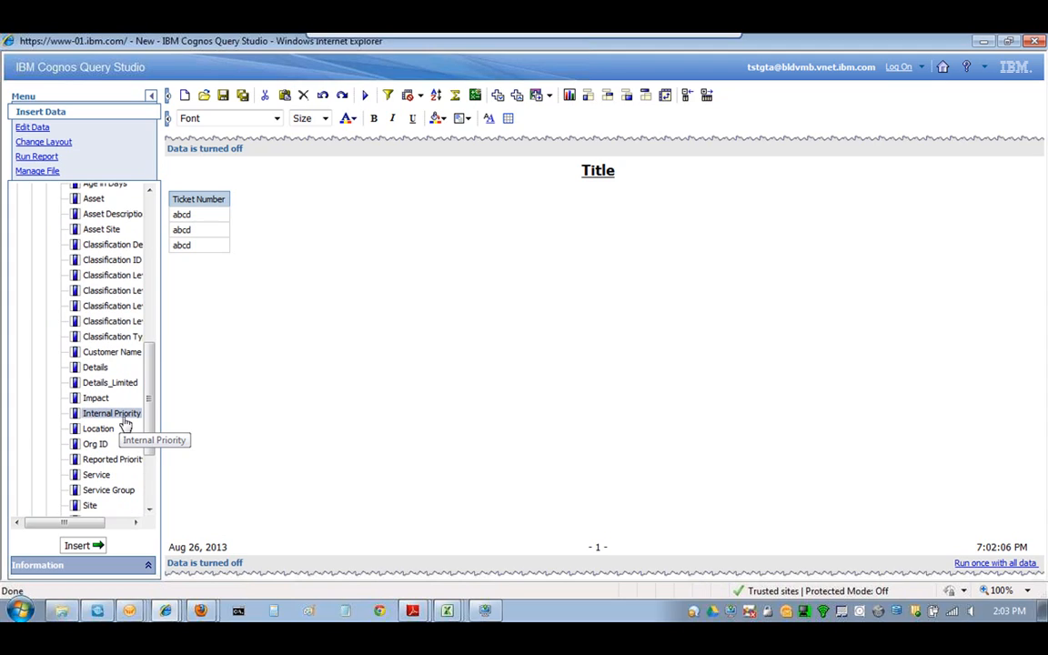
{"action": "left_click_drag", "start_coordinate": [125, 421], "coordinate": [266, 271]}
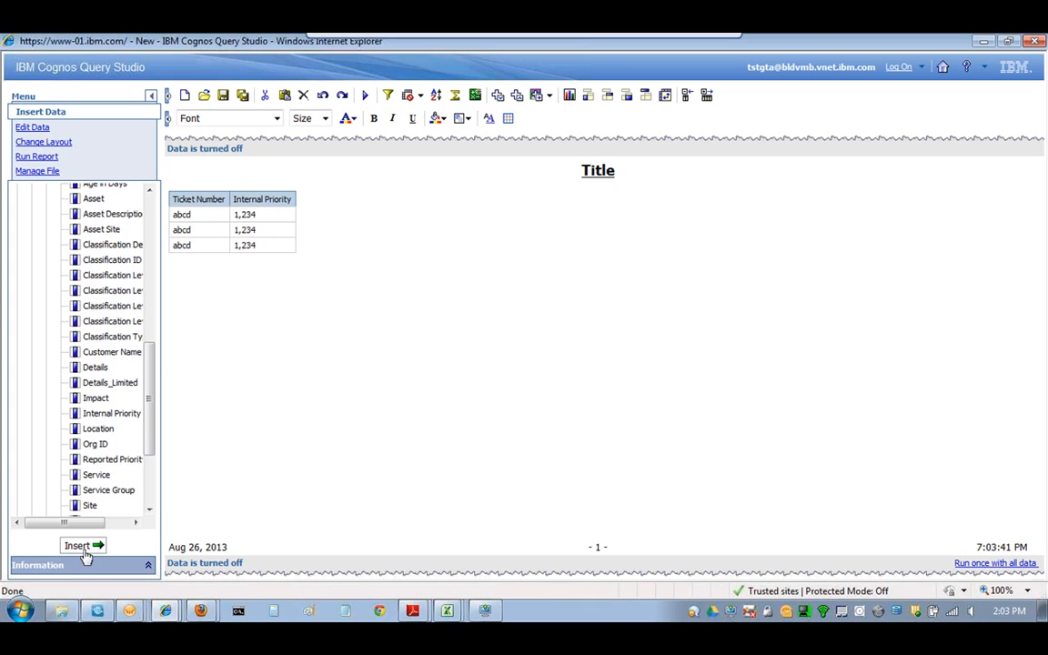
- Add Internal Priority, Owner Group and the Measure folder's Ticket Count as columns beside Ticket Number
{"action": "left_click_drag", "start_coordinate": [147, 417], "coordinate": [148, 271]}
{"action": "left_click_drag", "start_coordinate": [93, 313], "coordinate": [172, 247]}
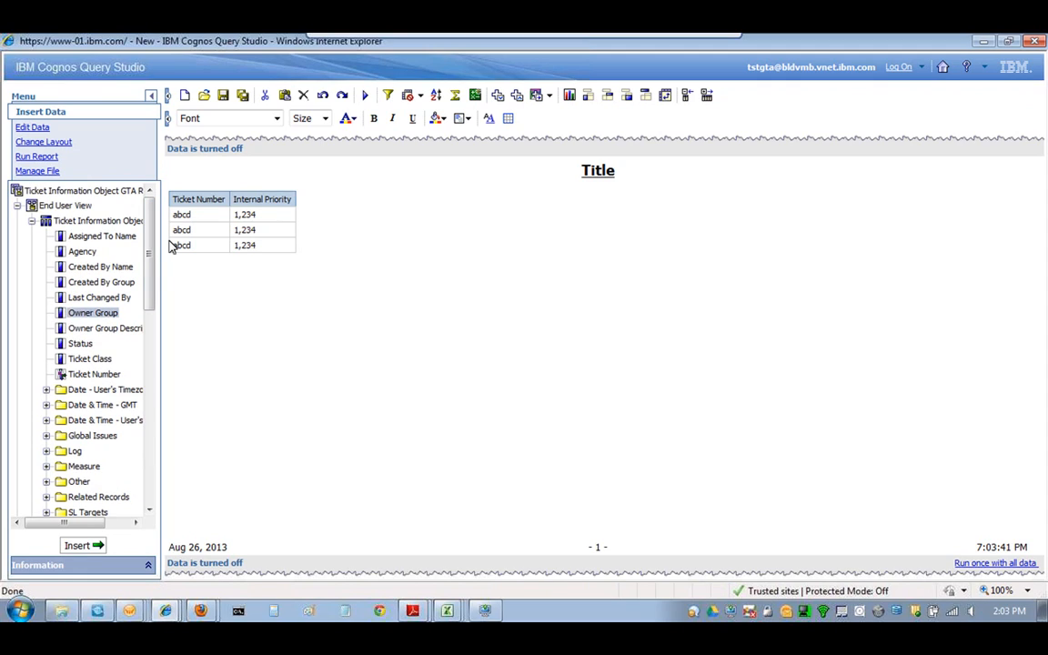
{"action": "double_click", "coordinate": [102, 316]}
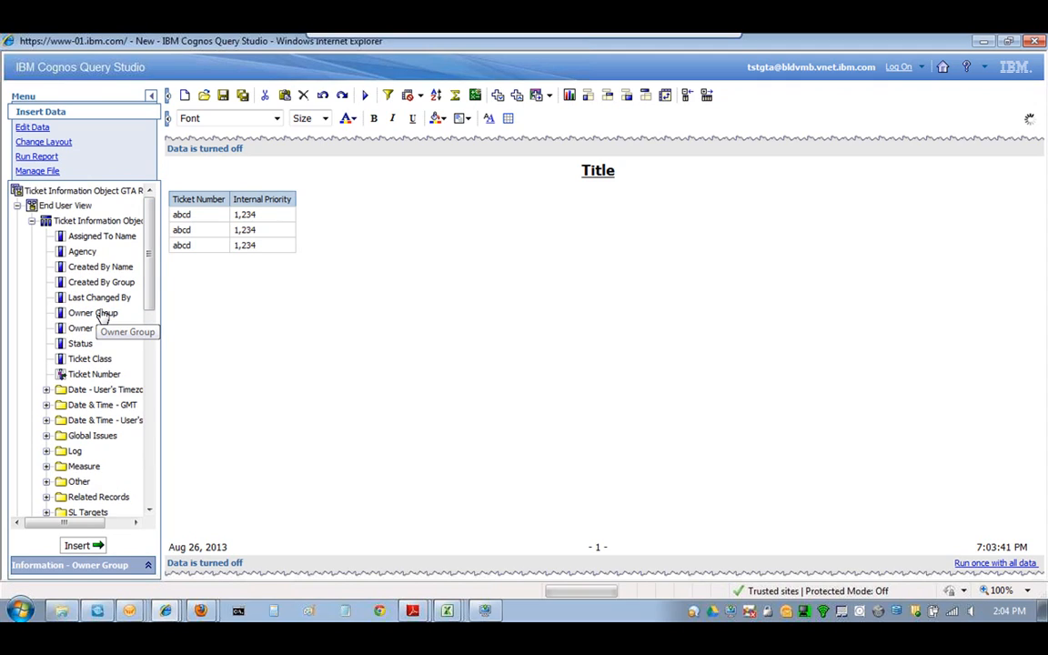
{"action": "scroll", "coordinate": [105, 316], "scroll_direction": "down", "scroll_amount": 3}
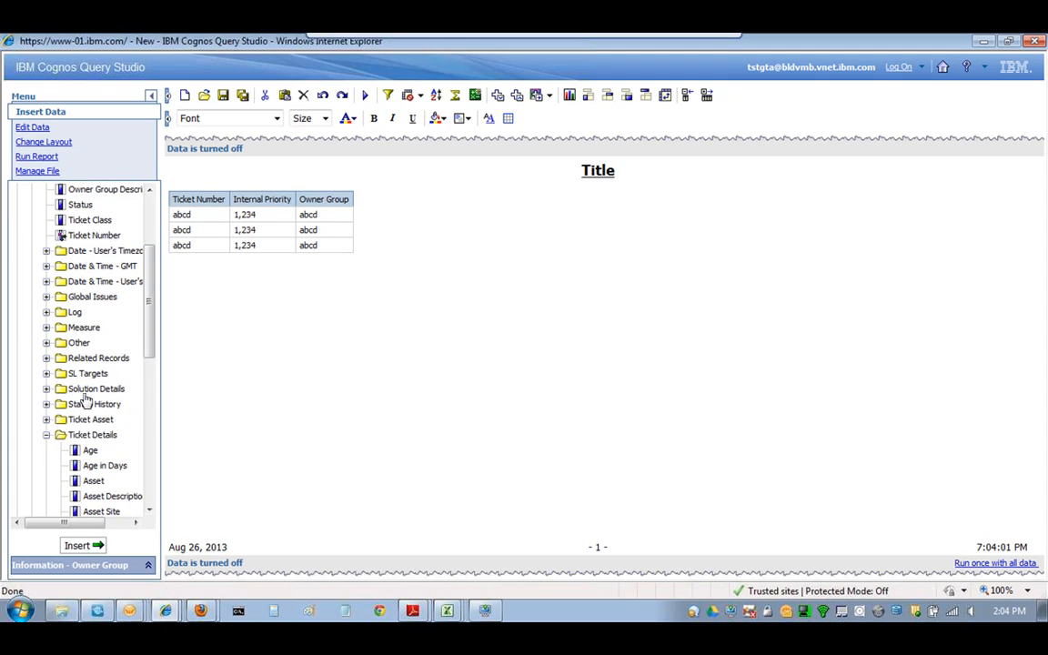
{"action": "left_click", "coordinate": [46, 327]}
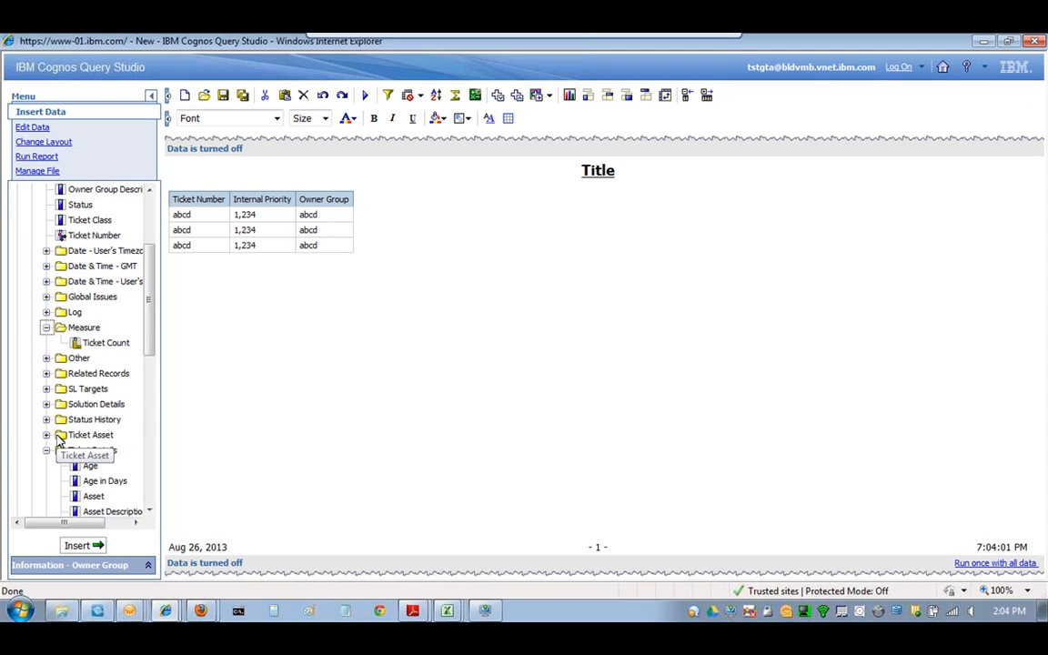
{"action": "left_click_drag", "start_coordinate": [152, 315], "coordinate": [152, 337]}
{"action": "double_click", "coordinate": [110, 291]}
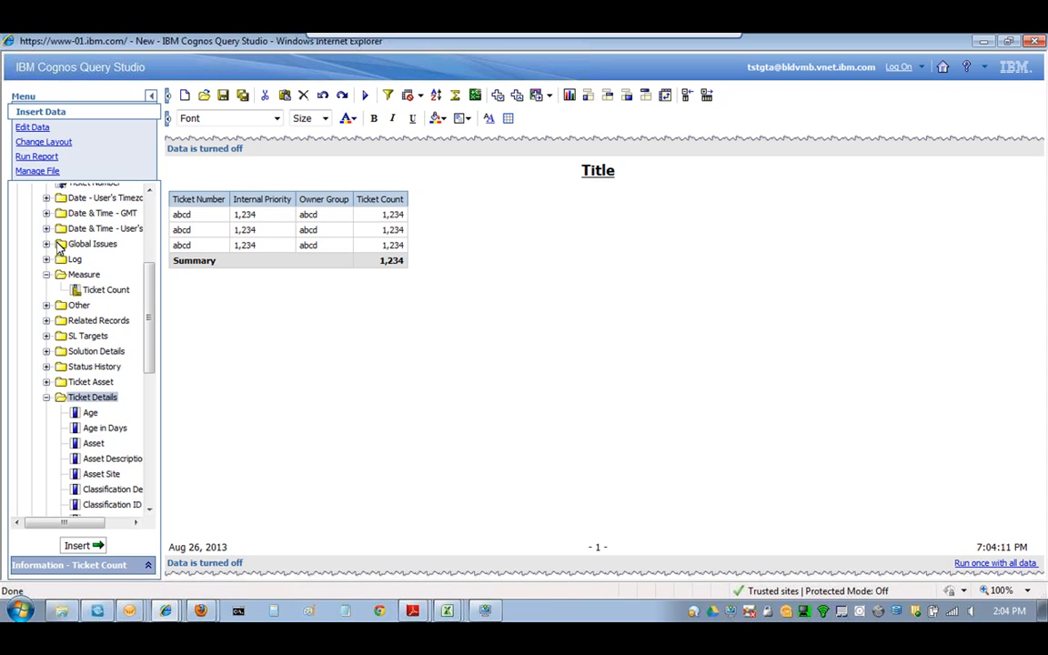
{"action": "left_click", "coordinate": [51, 398]}
{"action": "left_click_drag", "start_coordinate": [149, 374], "coordinate": [155, 291]}
{"action": "left_click_drag", "start_coordinate": [58, 524], "coordinate": [72, 525]}
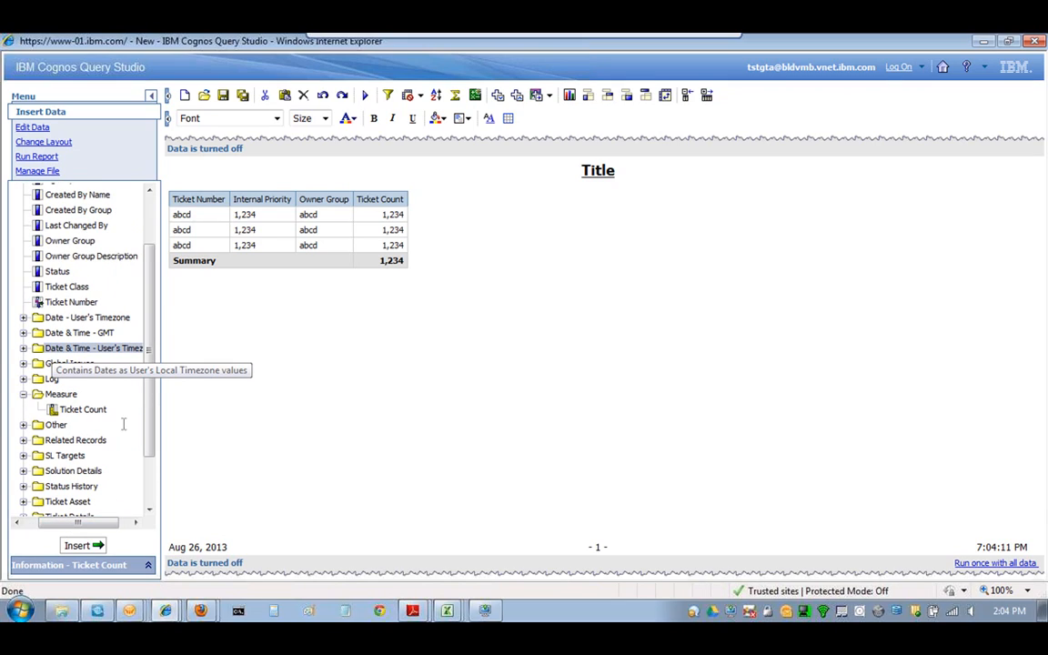
{"action": "left_click", "coordinate": [54, 349]}
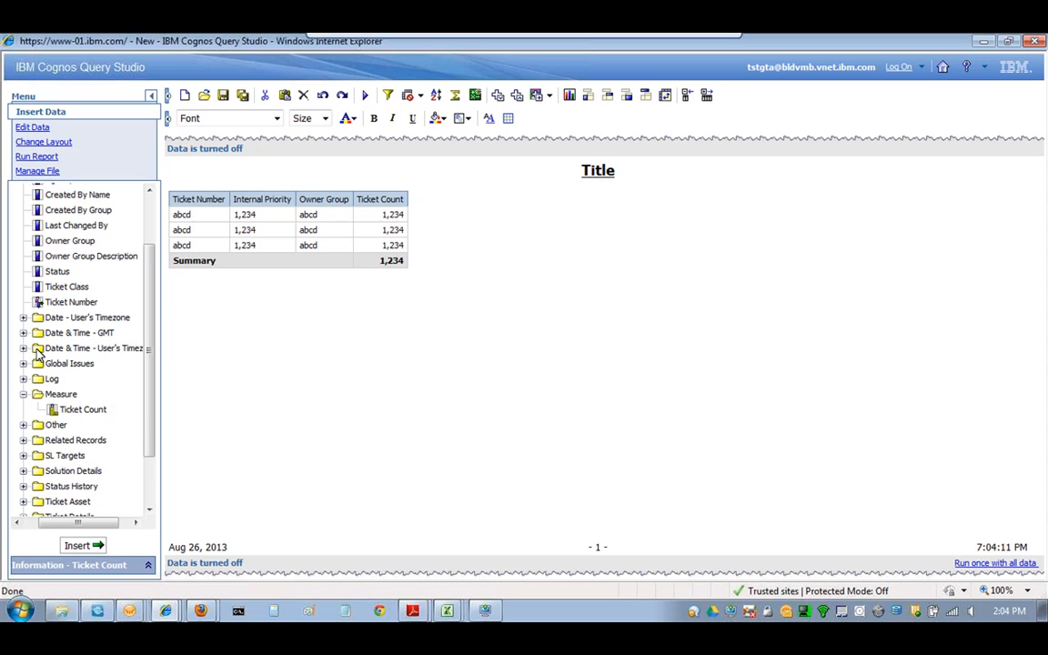
{"action": "left_click", "coordinate": [38, 350]}
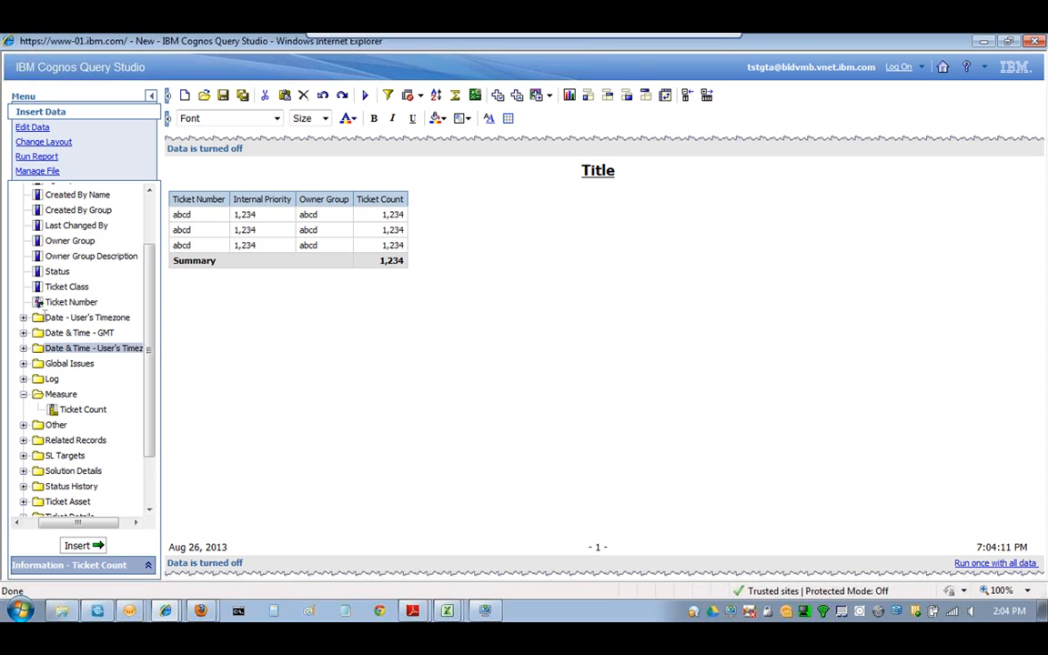
{"action": "left_click", "coordinate": [45, 317]}
{"action": "left_click", "coordinate": [79, 331]}
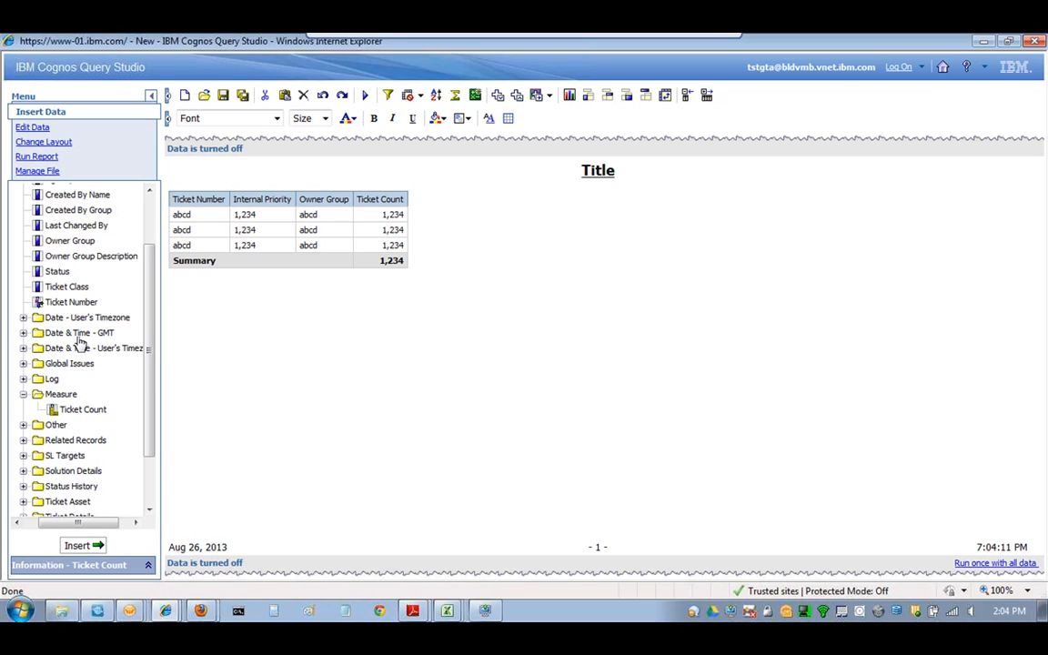
{"action": "left_click_drag", "start_coordinate": [70, 524], "coordinate": [108, 524]}
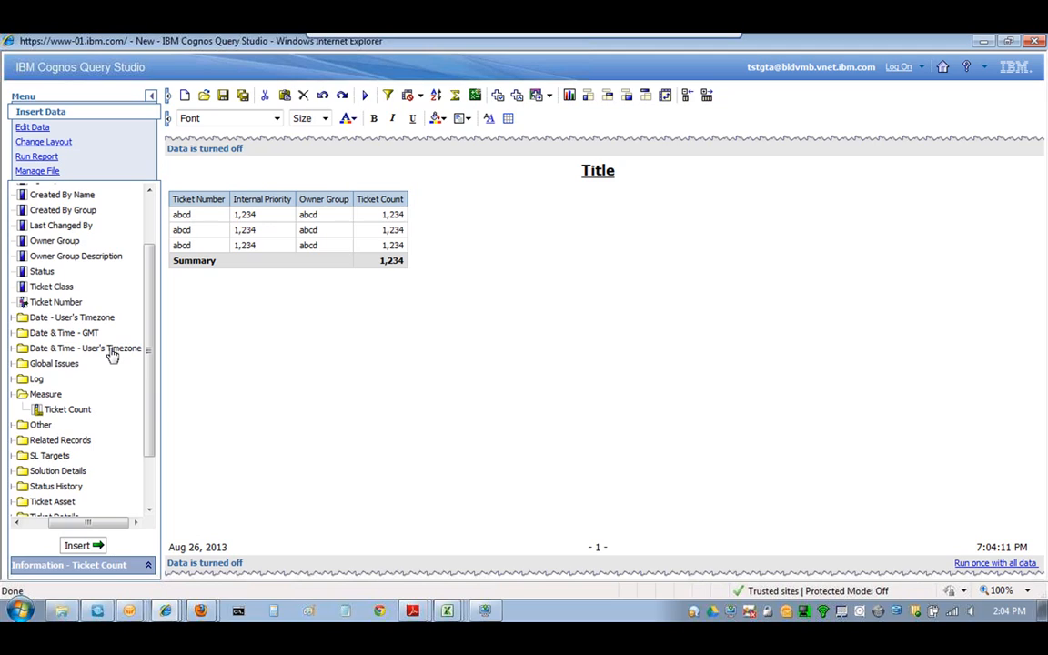
- From Date & Time - User's Timezone, insert Reported Date Adjusted and Actual Start Adjusted columns
{"action": "left_click_drag", "start_coordinate": [124, 523], "coordinate": [101, 524]}
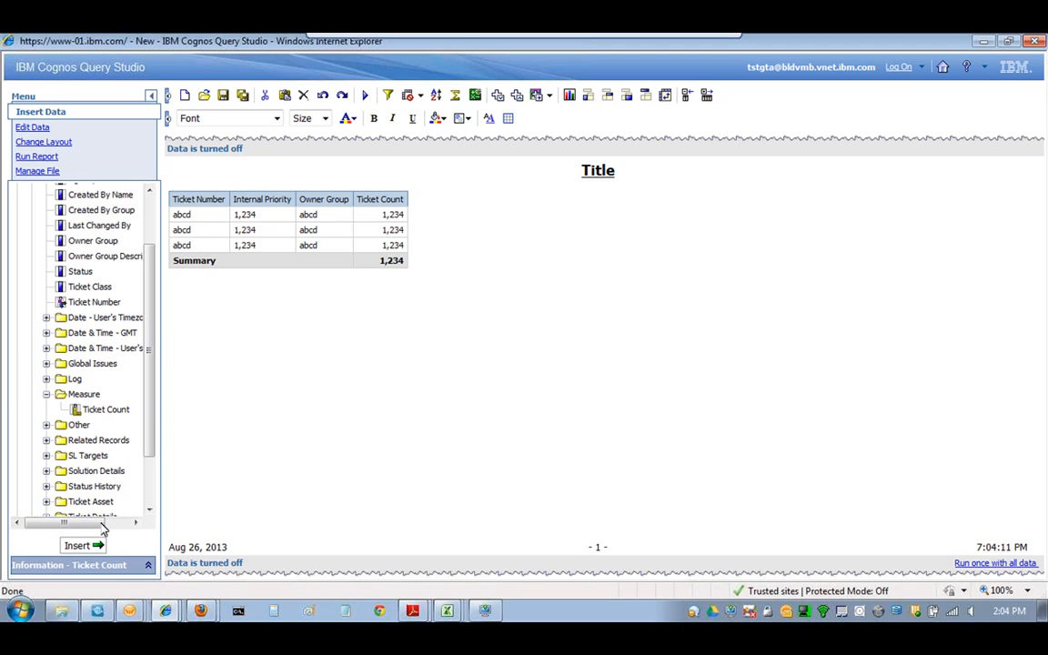
{"action": "left_click", "coordinate": [47, 349]}
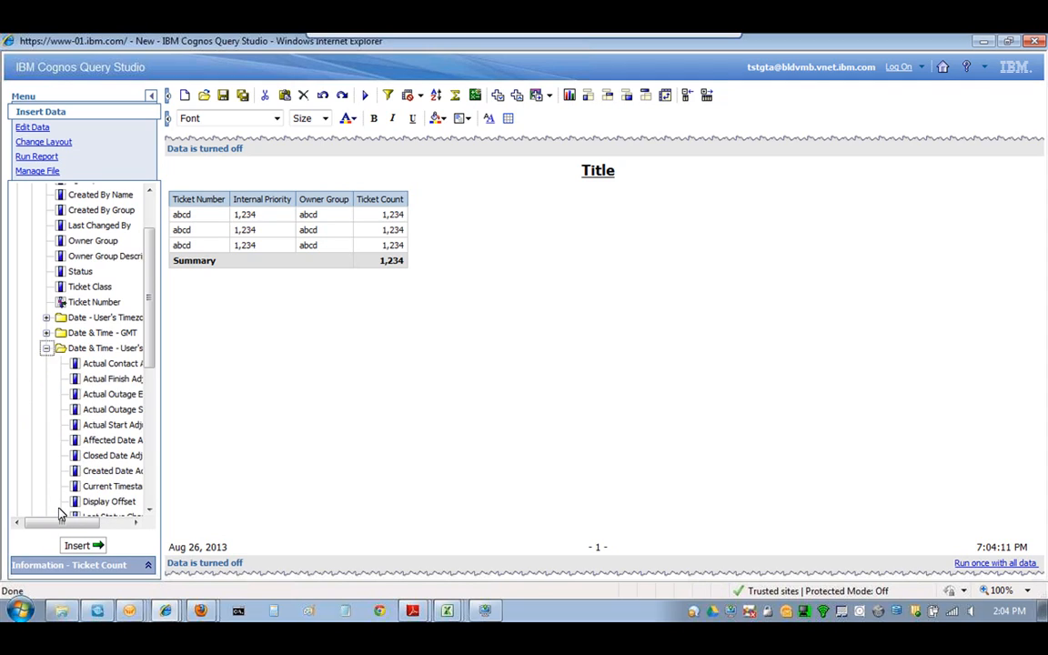
{"action": "left_click_drag", "start_coordinate": [60, 522], "coordinate": [99, 530]}
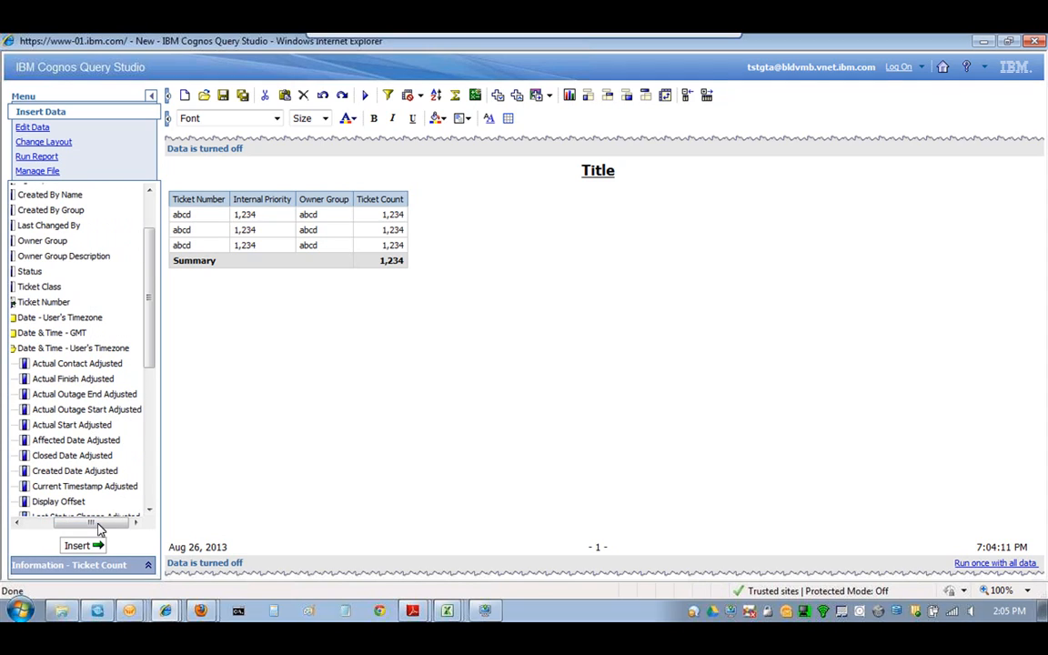
{"action": "scroll", "coordinate": [143, 364], "scroll_direction": "down", "scroll_amount": 2}
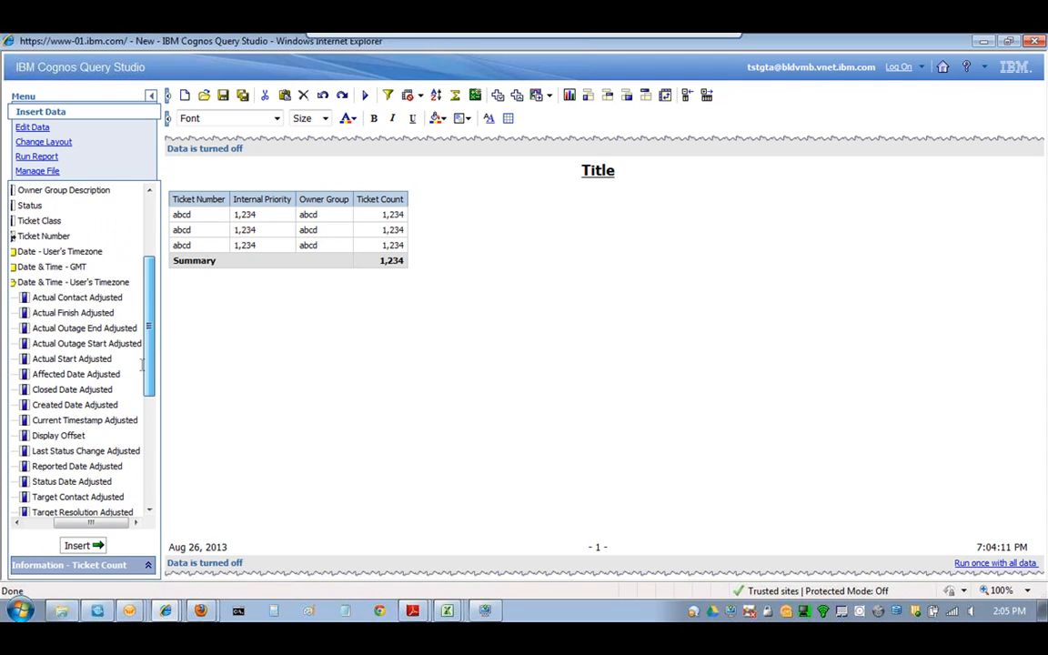
{"action": "scroll", "coordinate": [143, 364], "scroll_direction": "down", "scroll_amount": 2}
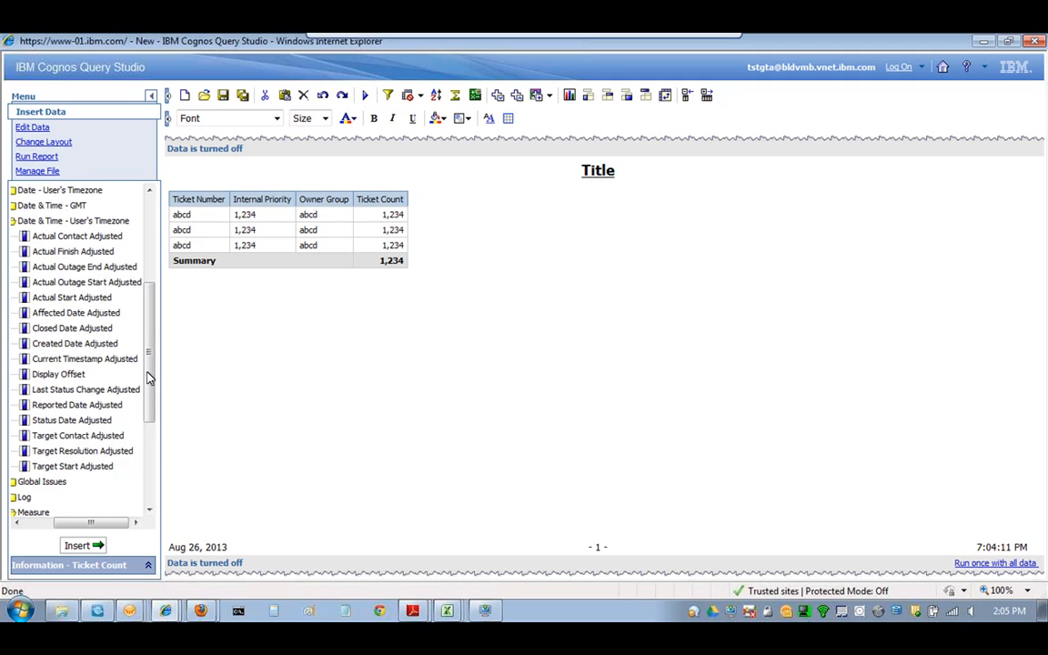
{"action": "left_click", "coordinate": [84, 406]}
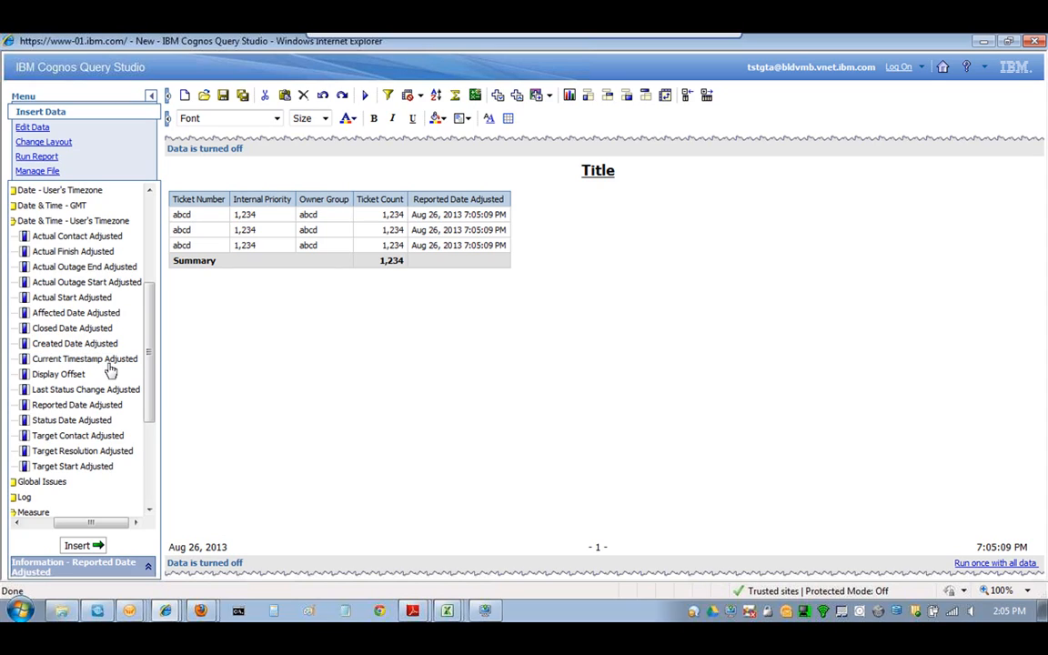
{"action": "double_click", "coordinate": [85, 301]}
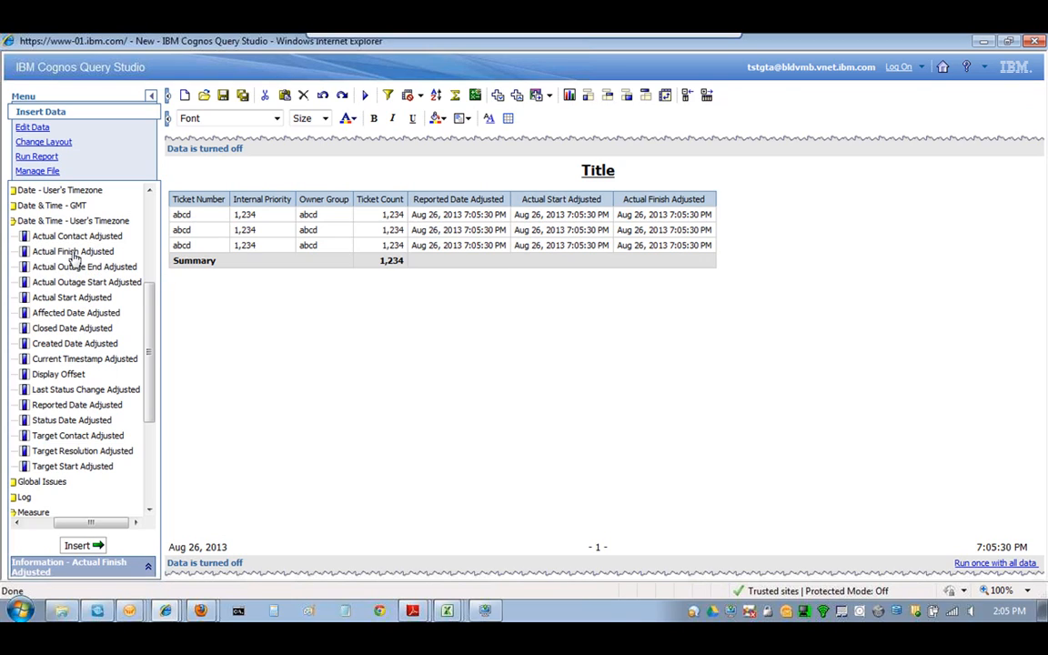
- Add Actual Finish Adjusted, then Classification Level 1 and Level 2 from Ticket Details as columns
{"action": "scroll", "coordinate": [128, 325], "scroll_direction": "up", "scroll_amount": 2}
{"action": "scroll", "coordinate": [127, 325], "scroll_direction": "down", "scroll_amount": 6}
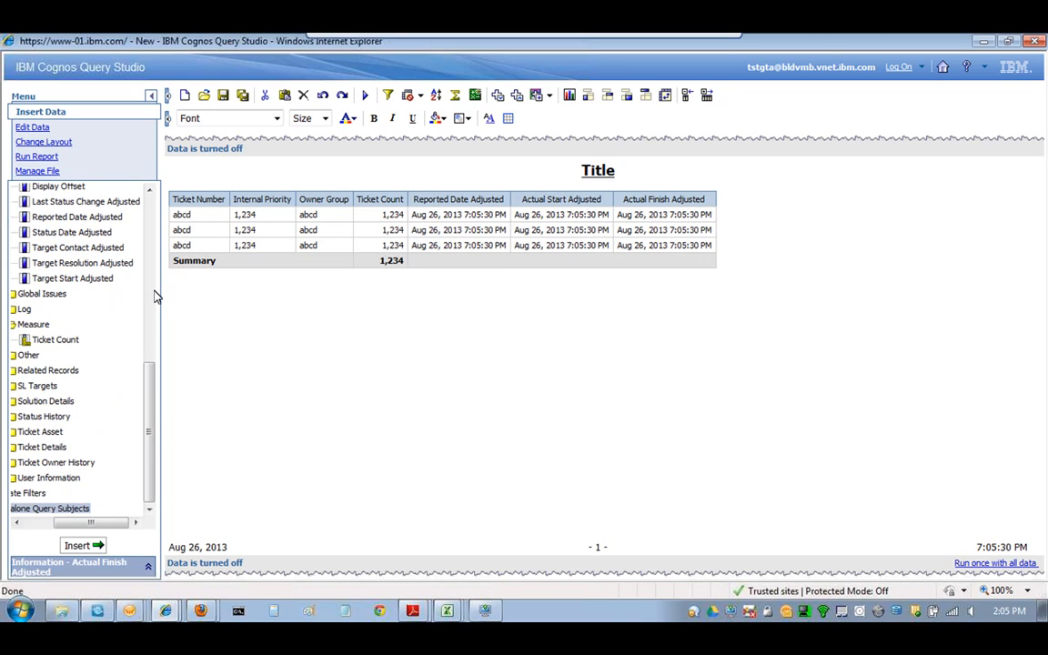
{"action": "left_click_drag", "start_coordinate": [84, 522], "coordinate": [55, 523]}
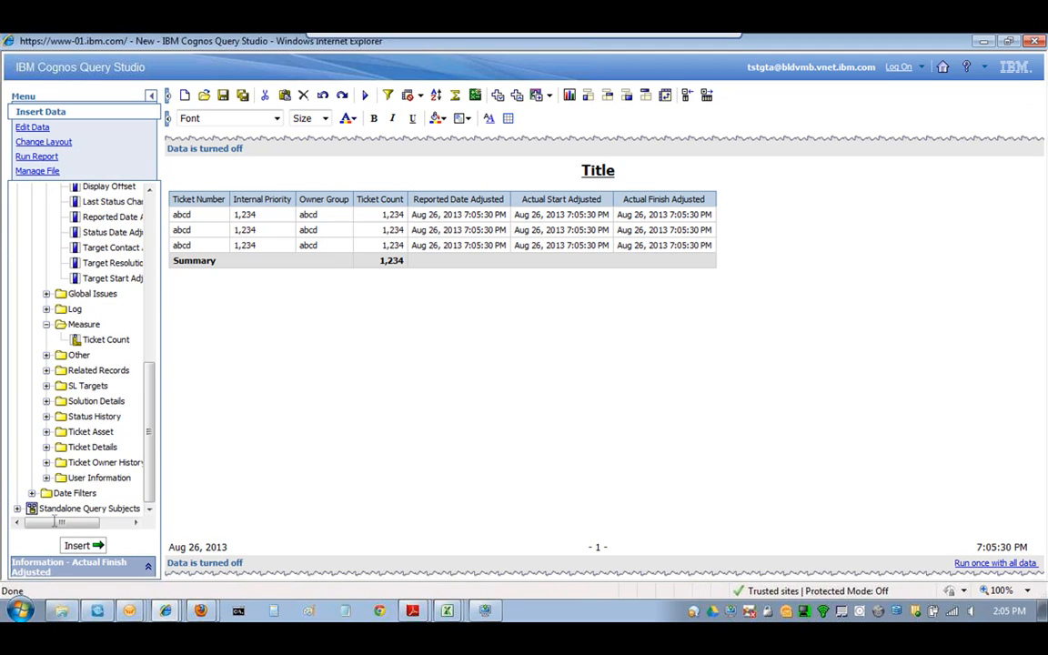
{"action": "left_click", "coordinate": [46, 447]}
{"action": "scroll", "coordinate": [102, 446], "scroll_direction": "down", "scroll_amount": 5}
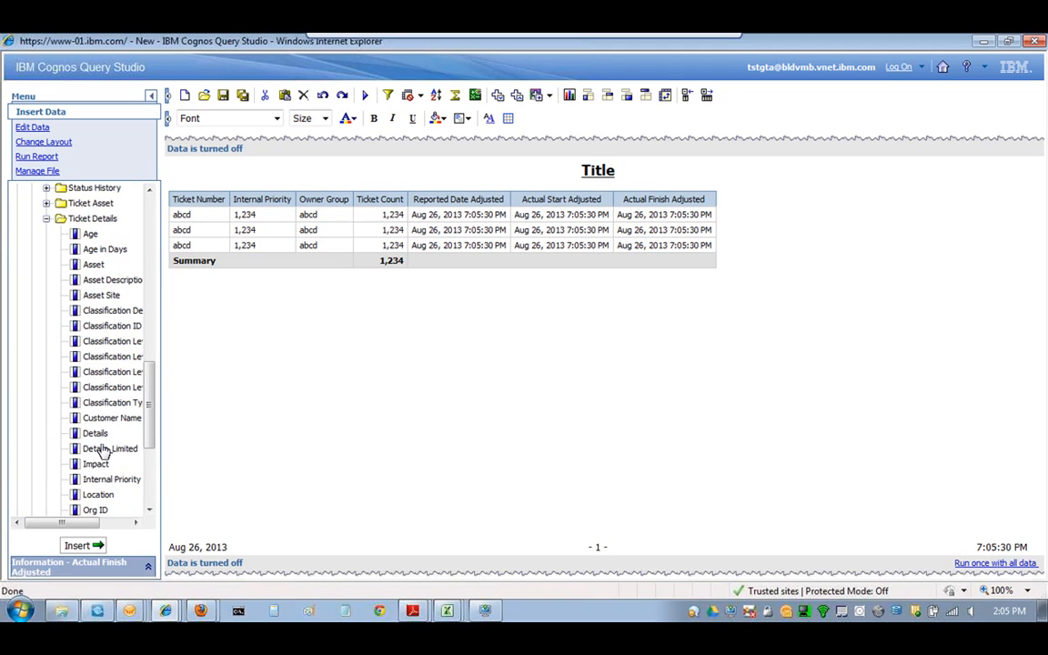
{"action": "left_click", "coordinate": [109, 356]}
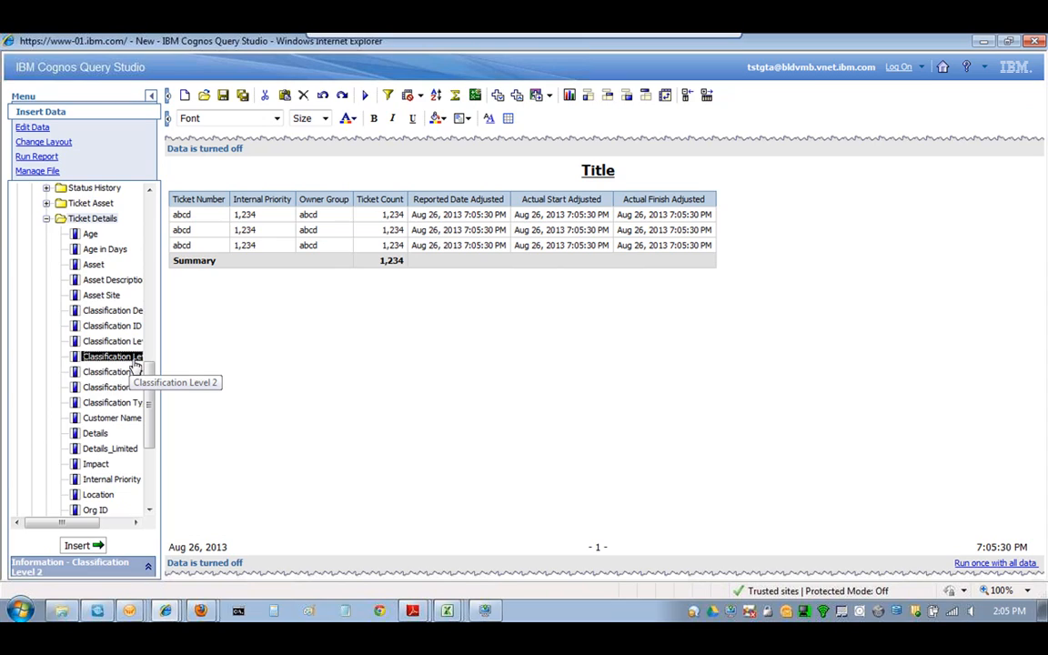
{"action": "left_click", "coordinate": [135, 365]}
{"action": "left_click", "coordinate": [127, 343]}
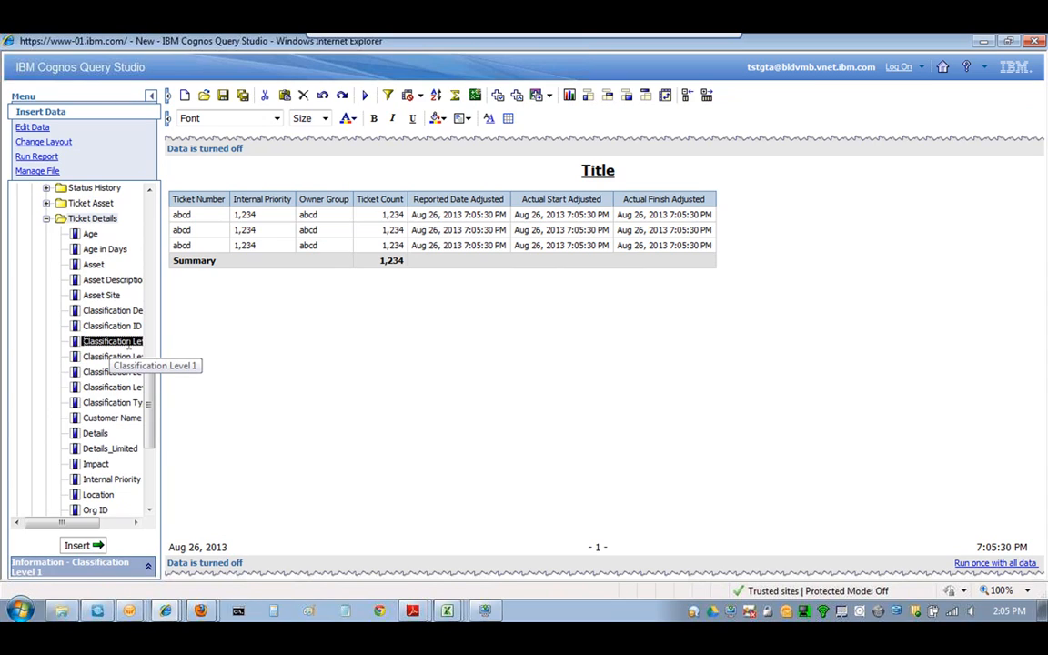
{"action": "left_click", "coordinate": [115, 353], "text": "ctrl"}
{"action": "double_click", "coordinate": [116, 352]}
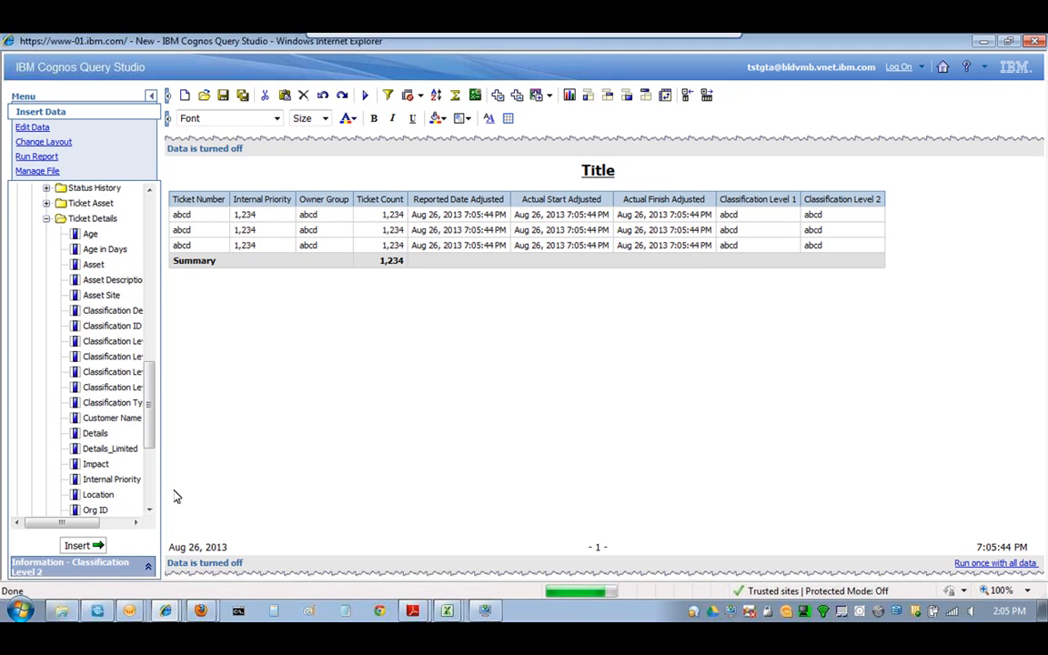
- Add Status and Summary columns and clear the column selection in the report
{"action": "scroll", "coordinate": [164, 467], "scroll_direction": "up", "scroll_amount": 7}
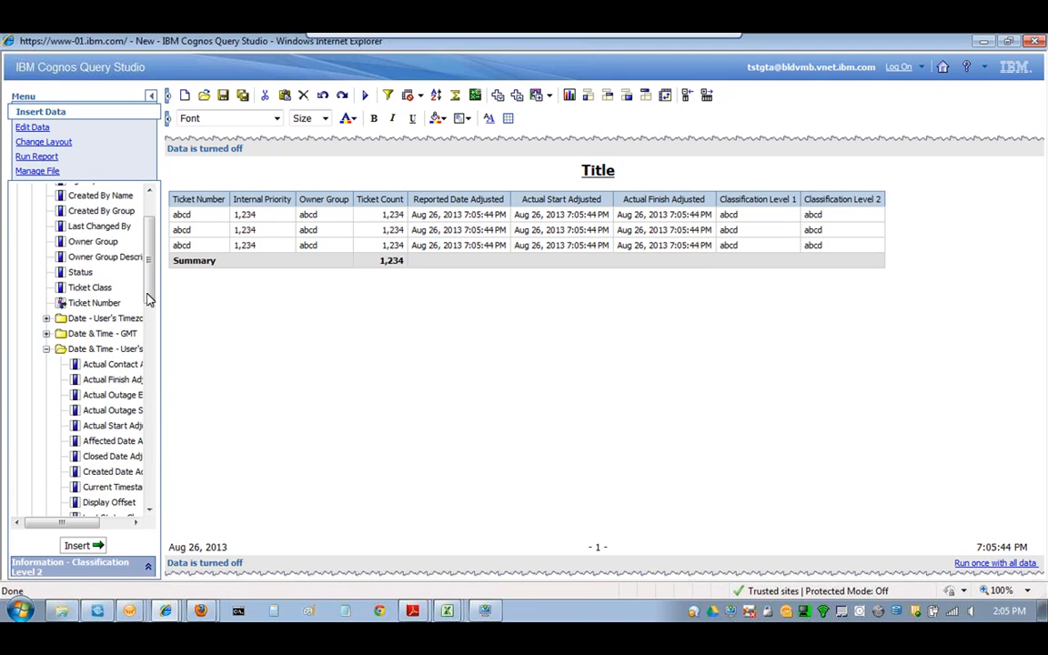
{"action": "left_click", "coordinate": [128, 267]}
{"action": "scroll", "coordinate": [88, 282], "scroll_direction": "down", "scroll_amount": 3}
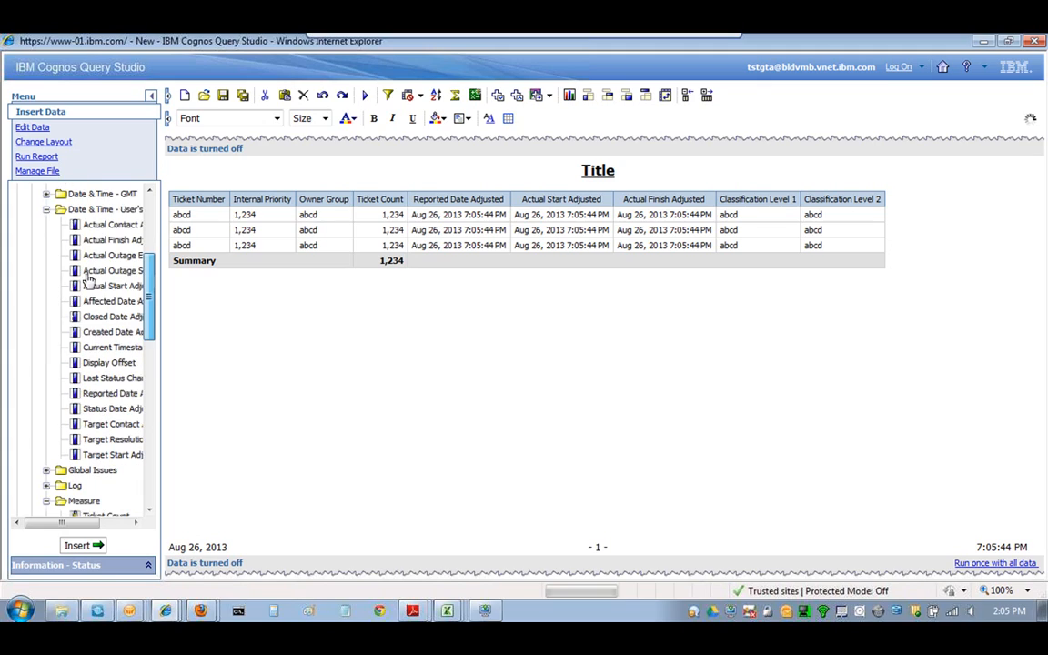
{"action": "left_click_drag", "start_coordinate": [152, 319], "coordinate": [153, 477]}
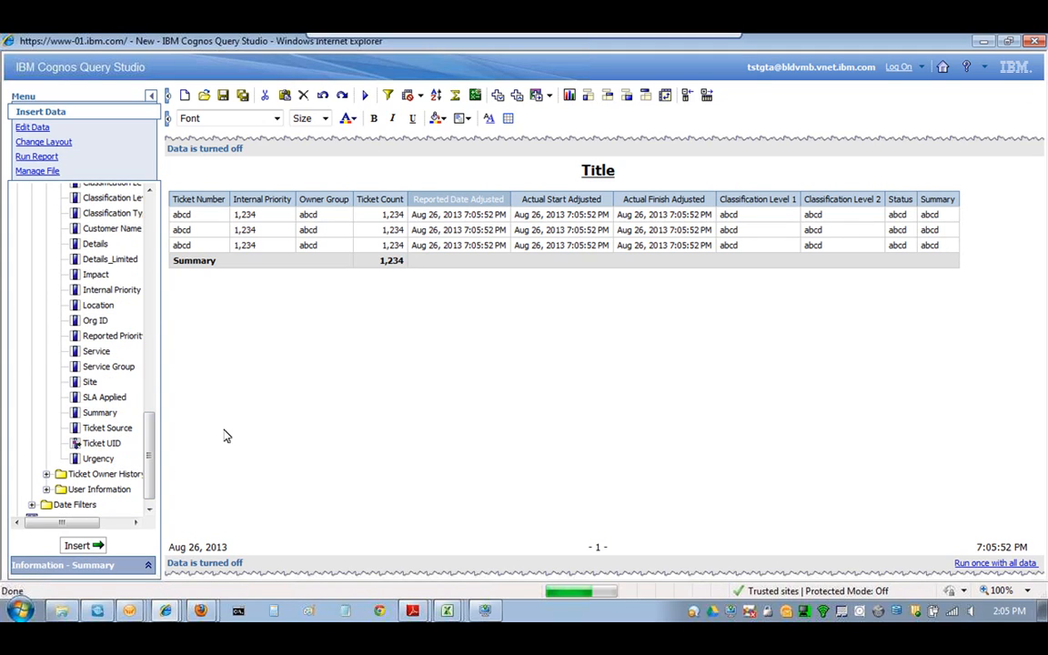
{"action": "left_click", "coordinate": [437, 204]}
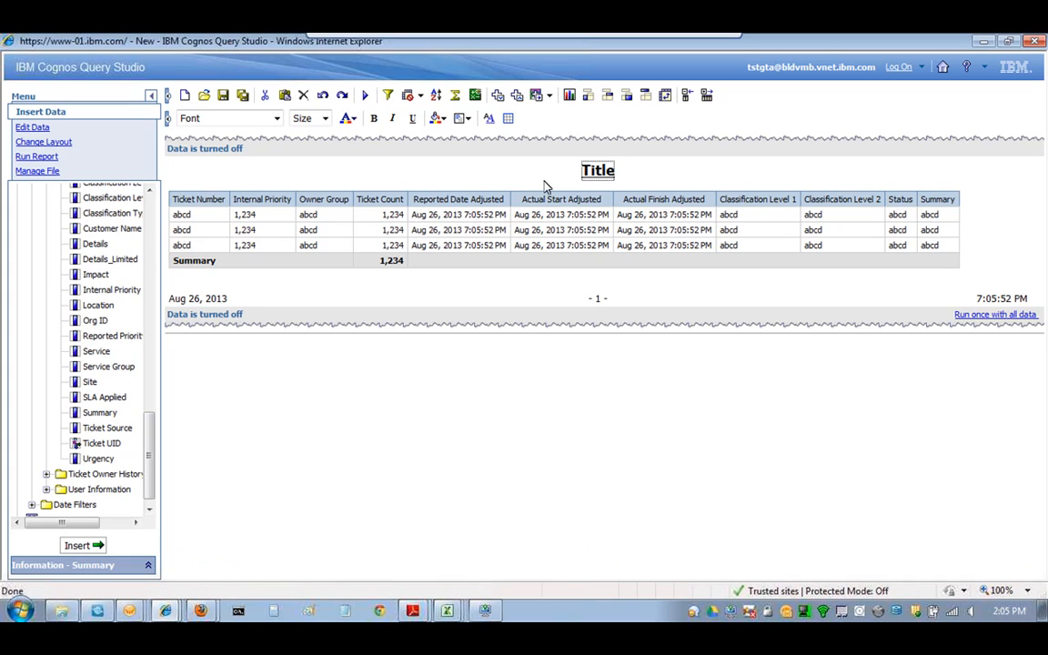
- Replace the placeholder title with 'DHS Incidents Tickets by Priority - Weekend' and confirm it
{"action": "left_click", "coordinate": [598, 171]}
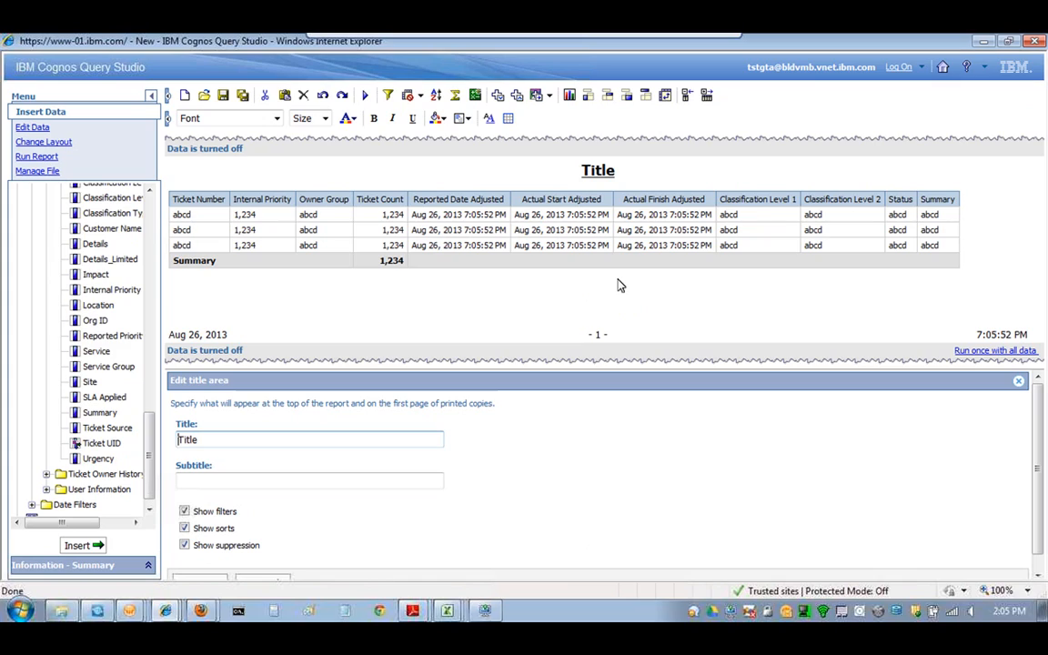
{"action": "key", "text": "ctrl+a"}
{"action": "type", "text": "DHS Incidents Tick"}
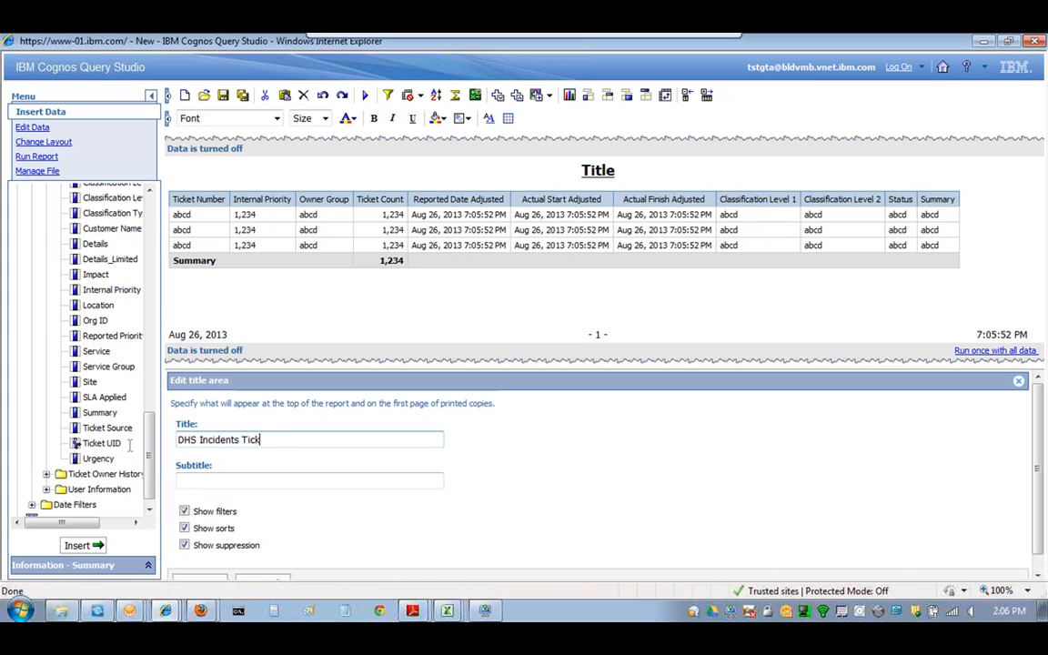
{"action": "type", "text": "ets by Priority"}
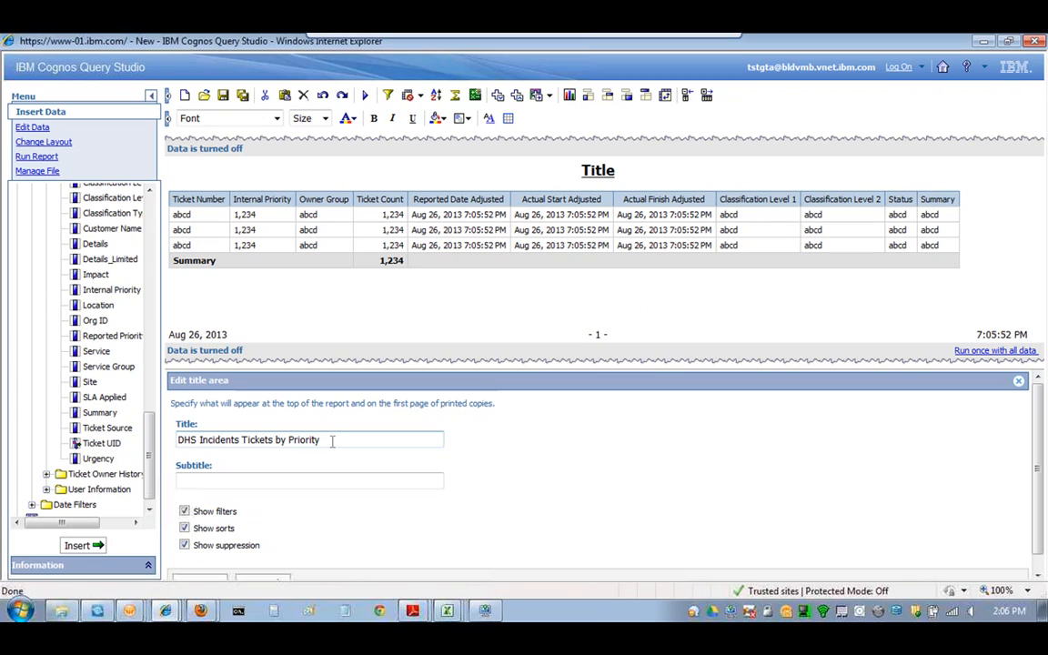
{"action": "type", "text": " - Weekend"}
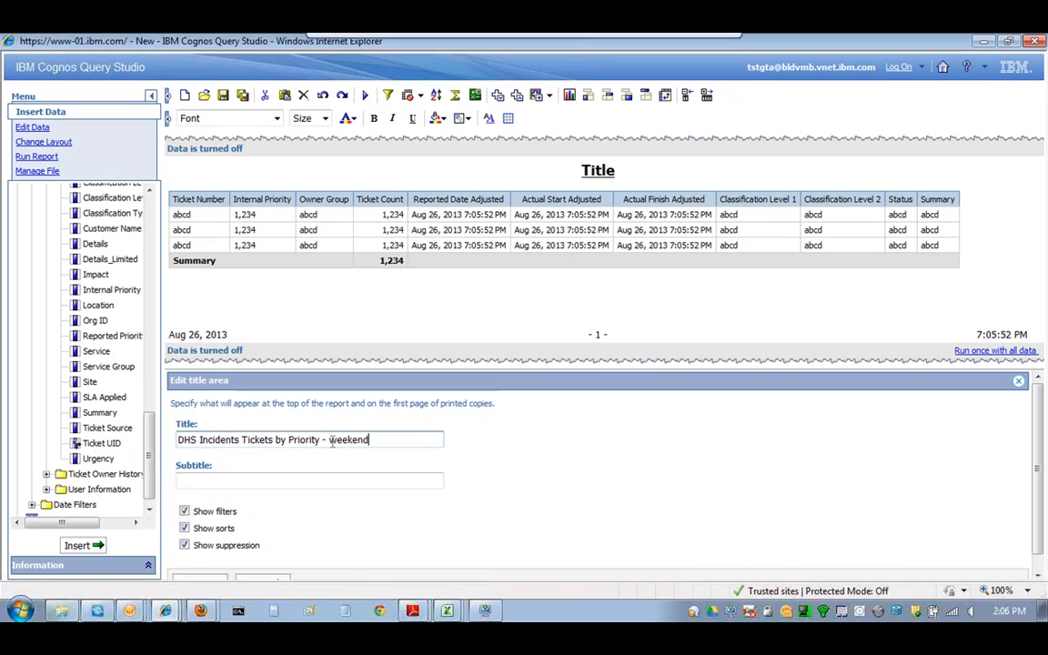
{"action": "left_click_drag", "start_coordinate": [1039, 443], "coordinate": [1044, 464]}
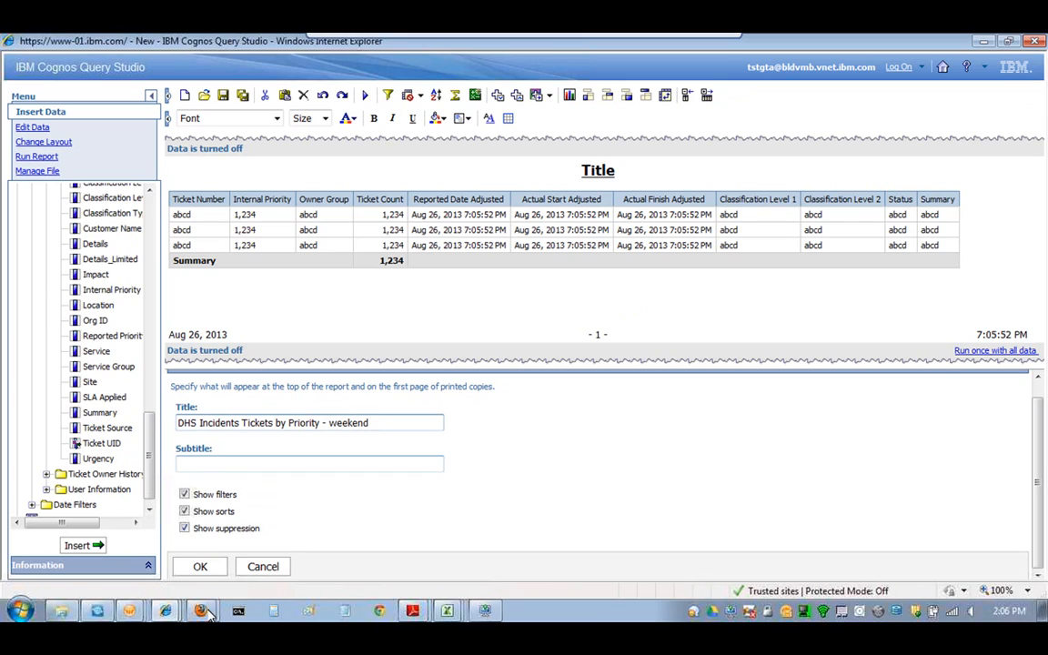
{"action": "left_click", "coordinate": [201, 566]}
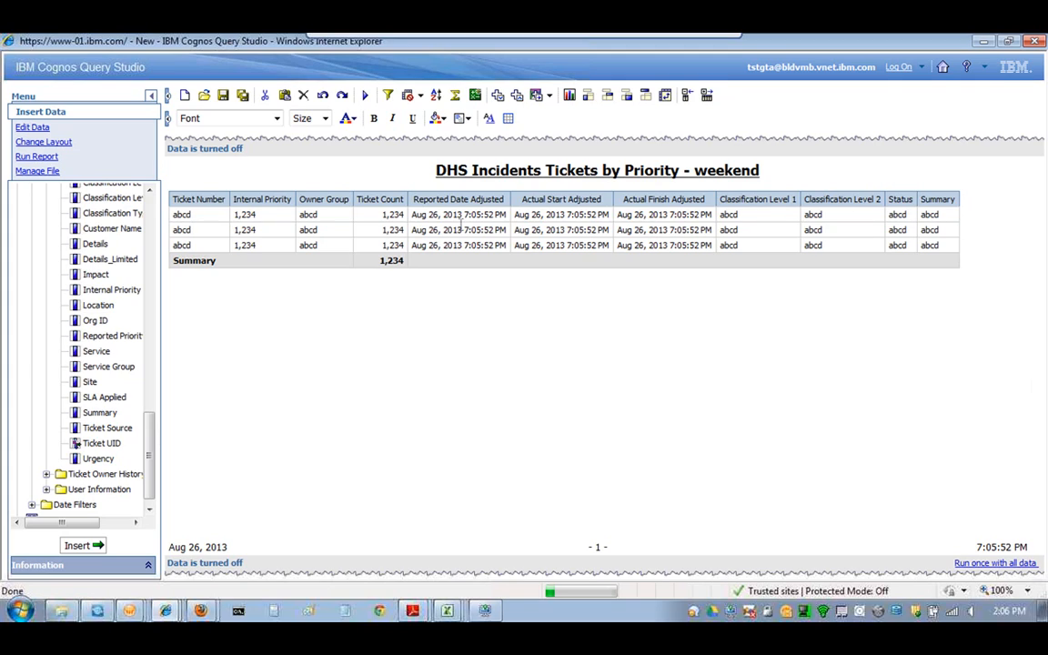
- Select Ticket Class in the data tree and choose Filter for report on it
{"action": "scroll", "coordinate": [153, 427], "scroll_direction": "up", "scroll_amount": 15}
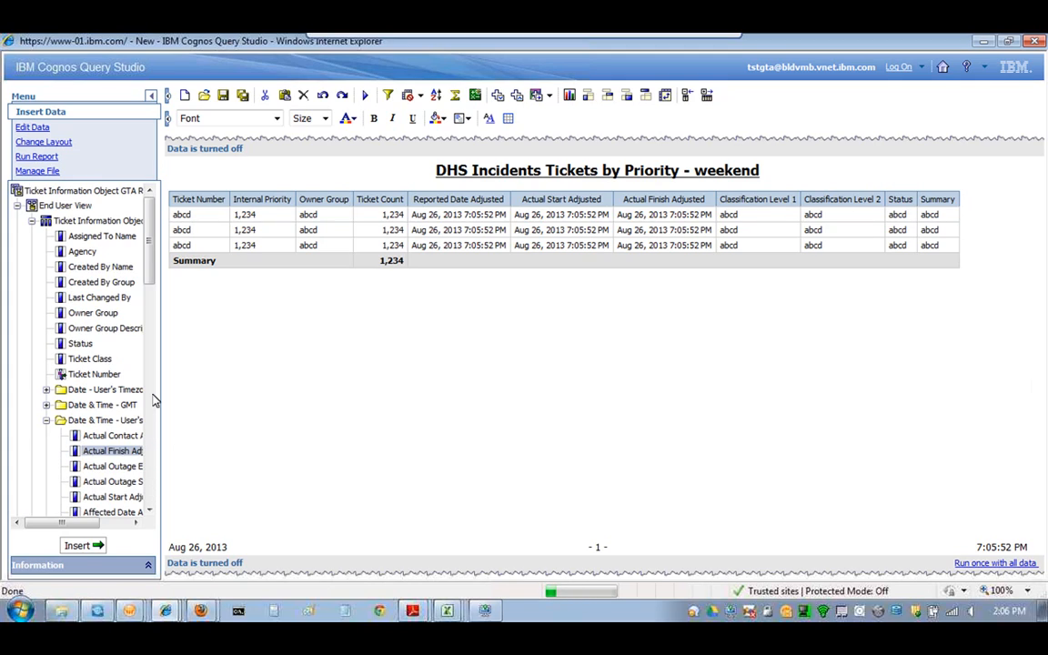
{"action": "left_click", "coordinate": [95, 359]}
{"action": "left_click", "coordinate": [97, 360]}
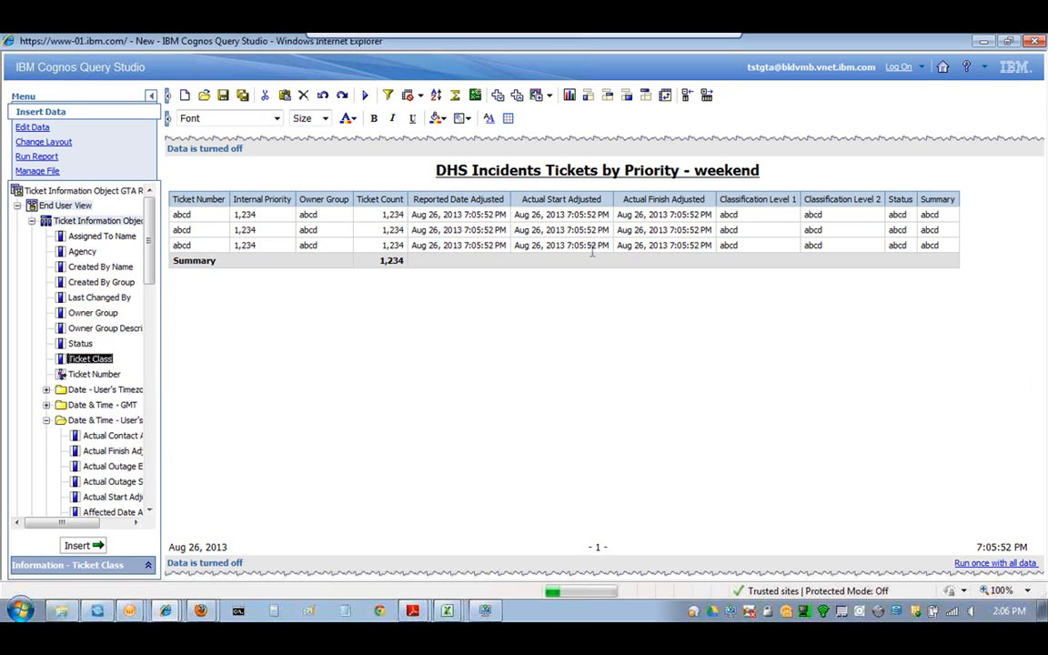
{"action": "right_click", "coordinate": [93, 365]}
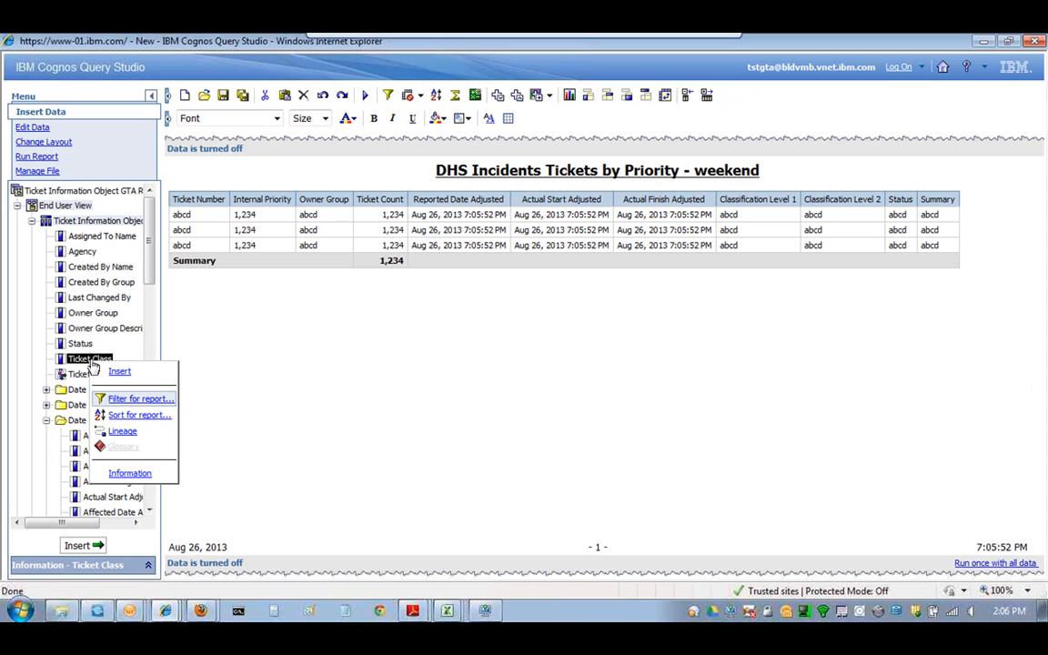
{"action": "left_click", "coordinate": [157, 401]}
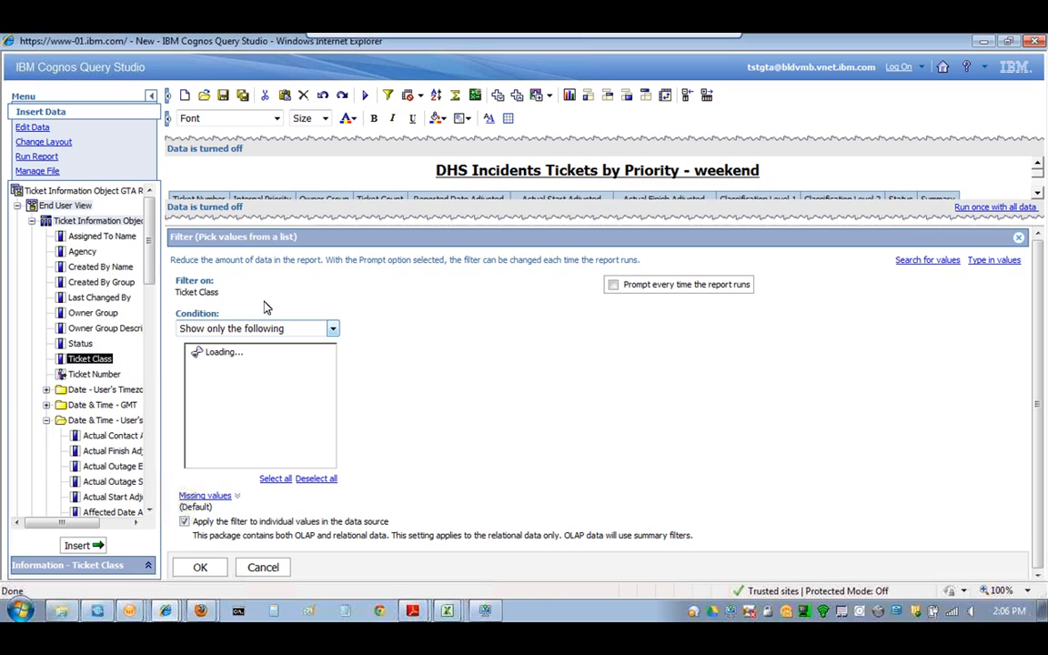
- Keep the 'Show only the following' condition and tick INCIDENT in the Ticket Class values
{"action": "left_click", "coordinate": [333, 329]}
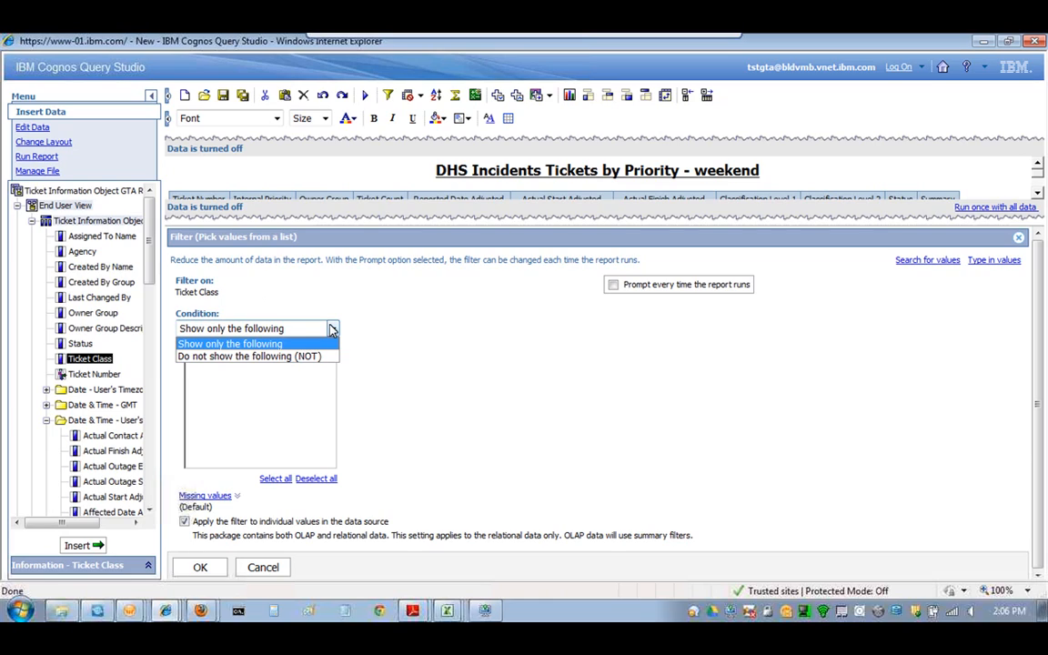
{"action": "left_click", "coordinate": [417, 331]}
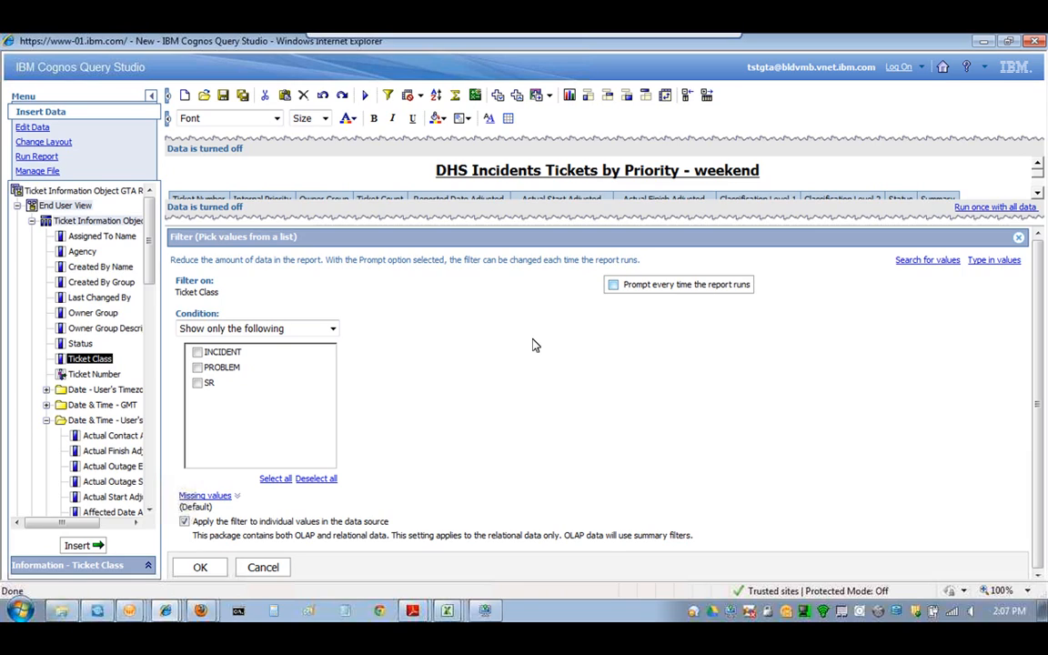
{"action": "left_click", "coordinate": [197, 352]}
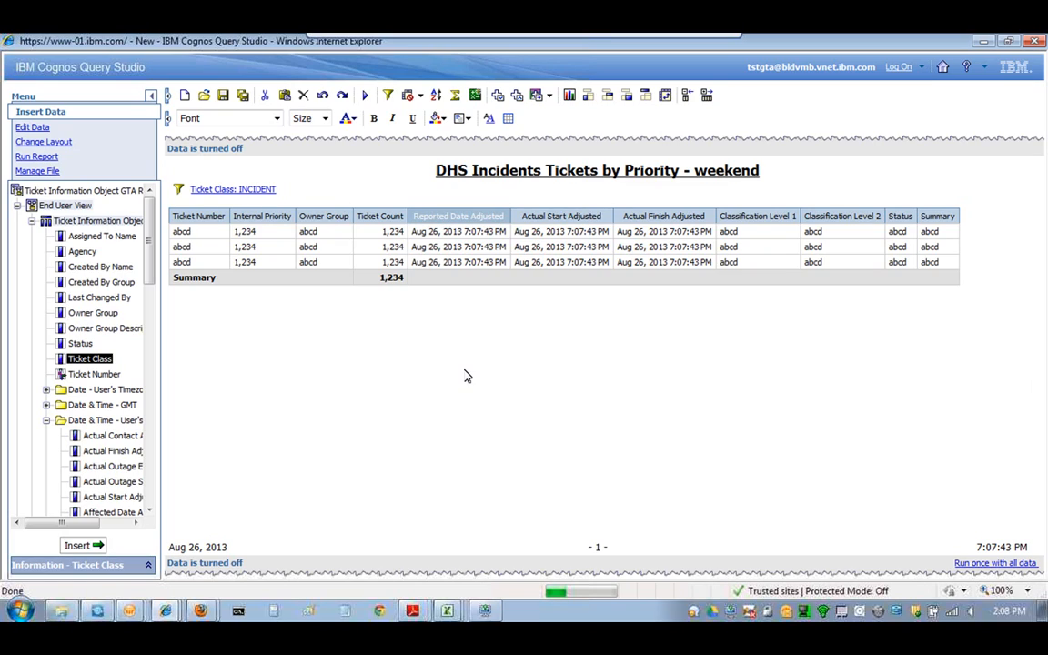
- Filter Reported Date Adjusted to a range starting from Aug 23, 2013, showing only matching tickets
{"action": "right_click", "coordinate": [446, 219]}
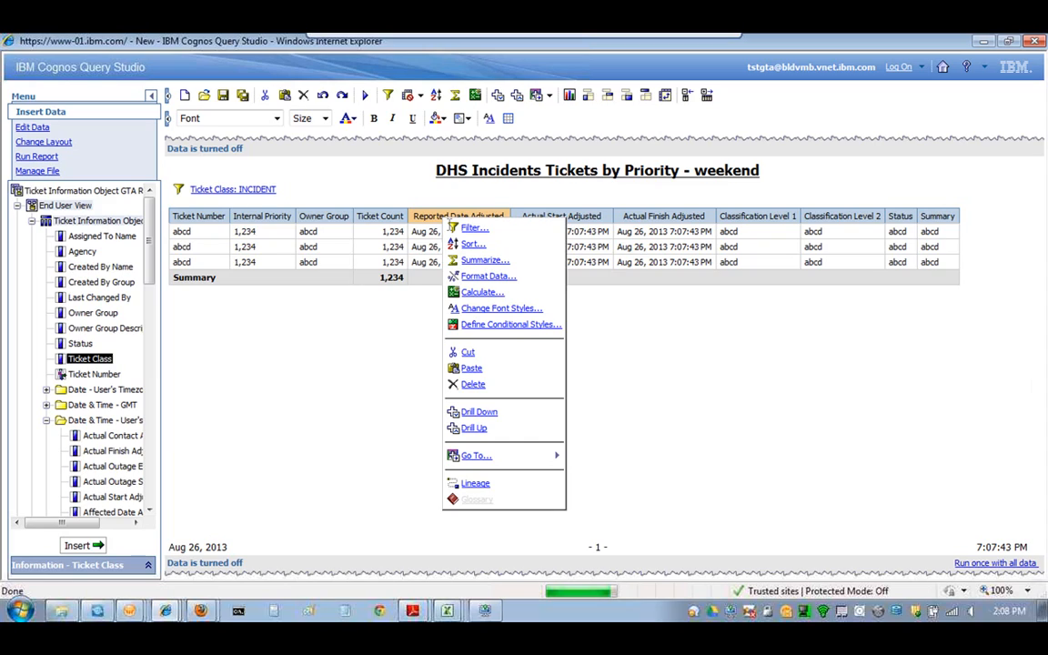
{"action": "left_click", "coordinate": [459, 228]}
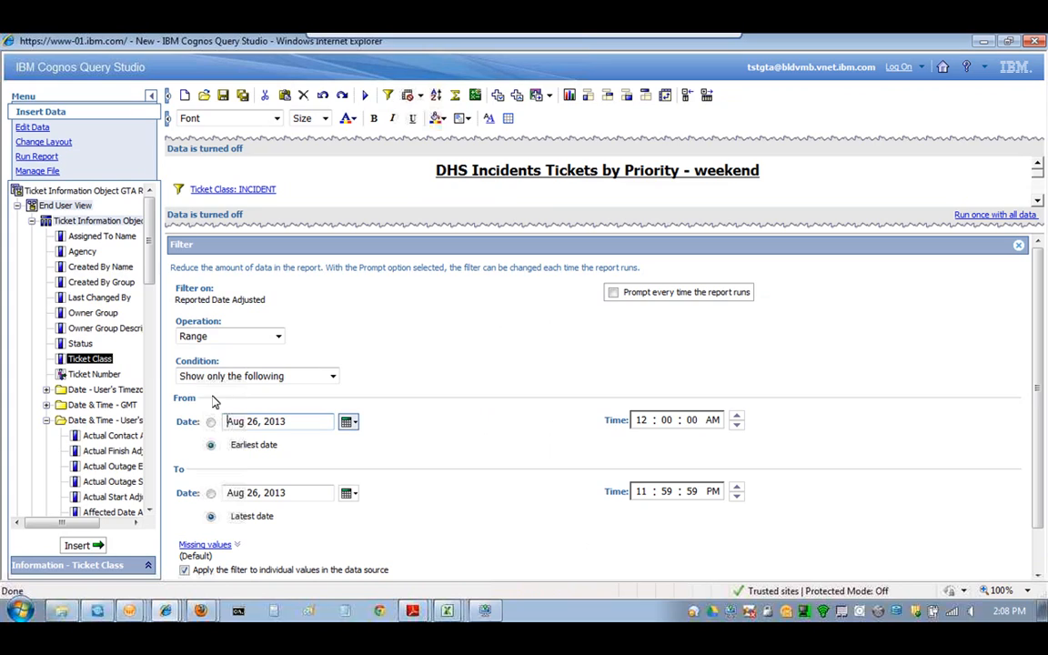
{"action": "left_click", "coordinate": [349, 422]}
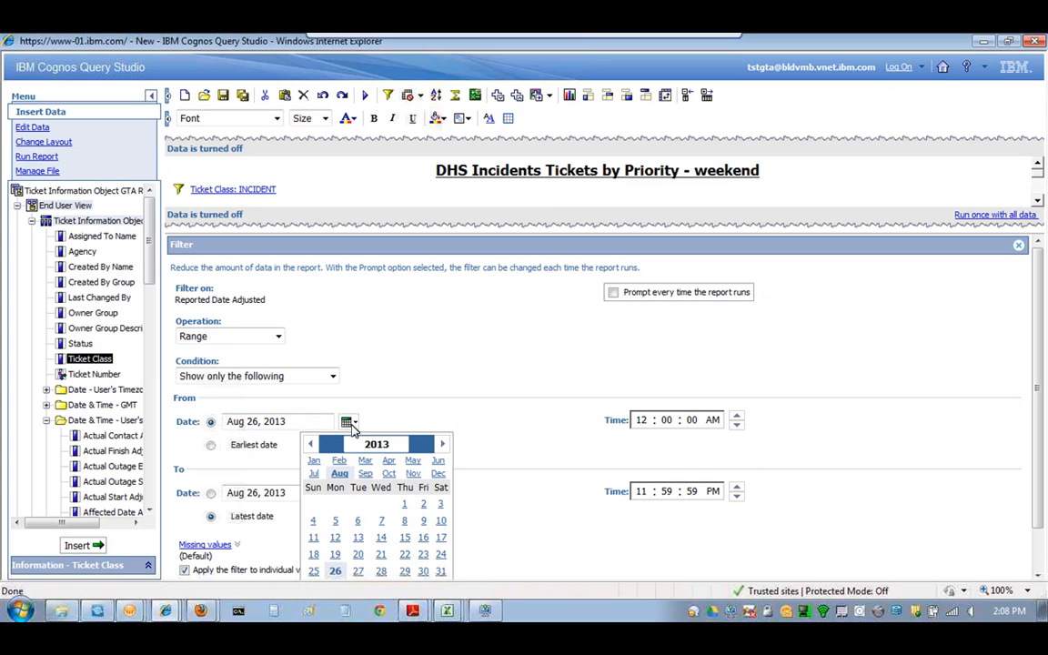
{"action": "left_click", "coordinate": [423, 503]}
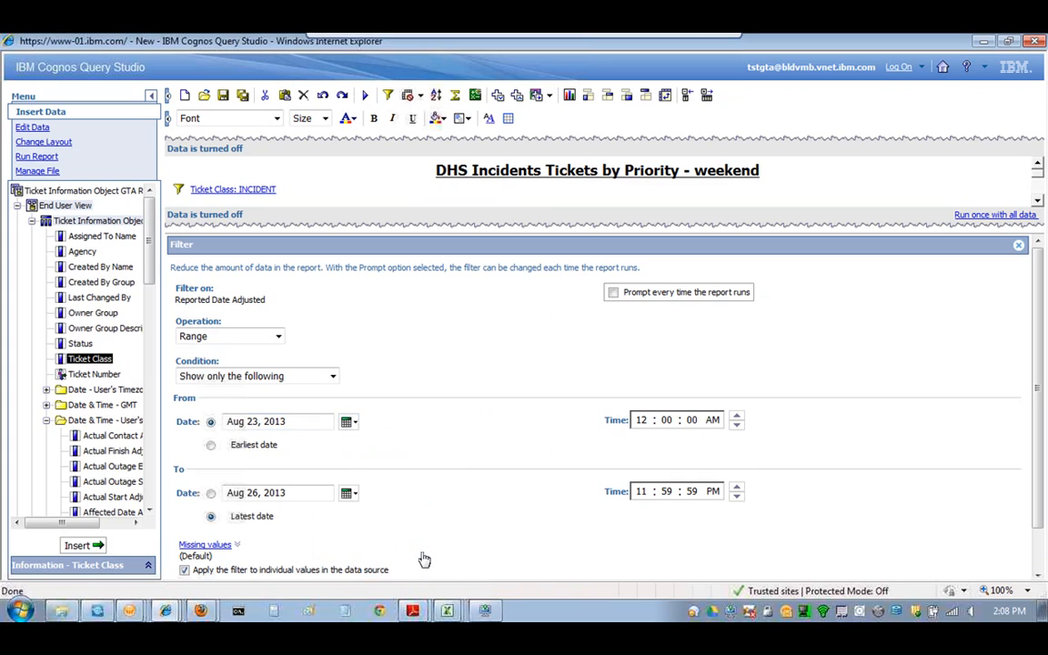
{"action": "mouse_move", "coordinate": [1036, 321]}
{"action": "left_mouse_down"}
{"action": "mouse_move", "coordinate": [1027, 329]}
{"action": "mouse_move", "coordinate": [1045, 340]}
{"action": "left_mouse_up"}
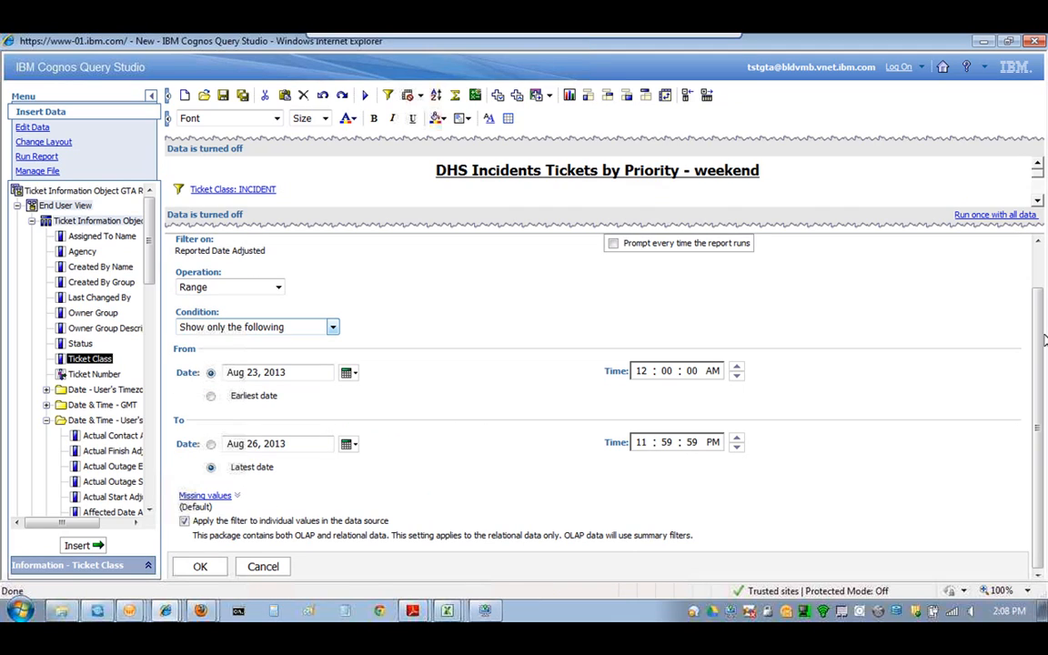
{"action": "left_click", "coordinate": [278, 288]}
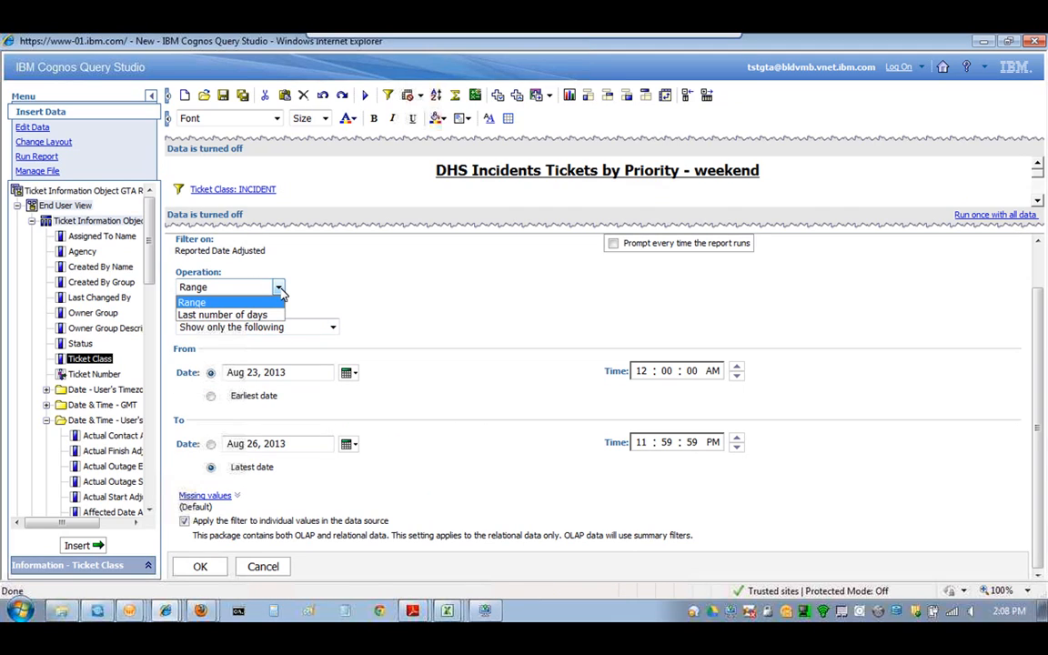
{"action": "left_click", "coordinate": [352, 285]}
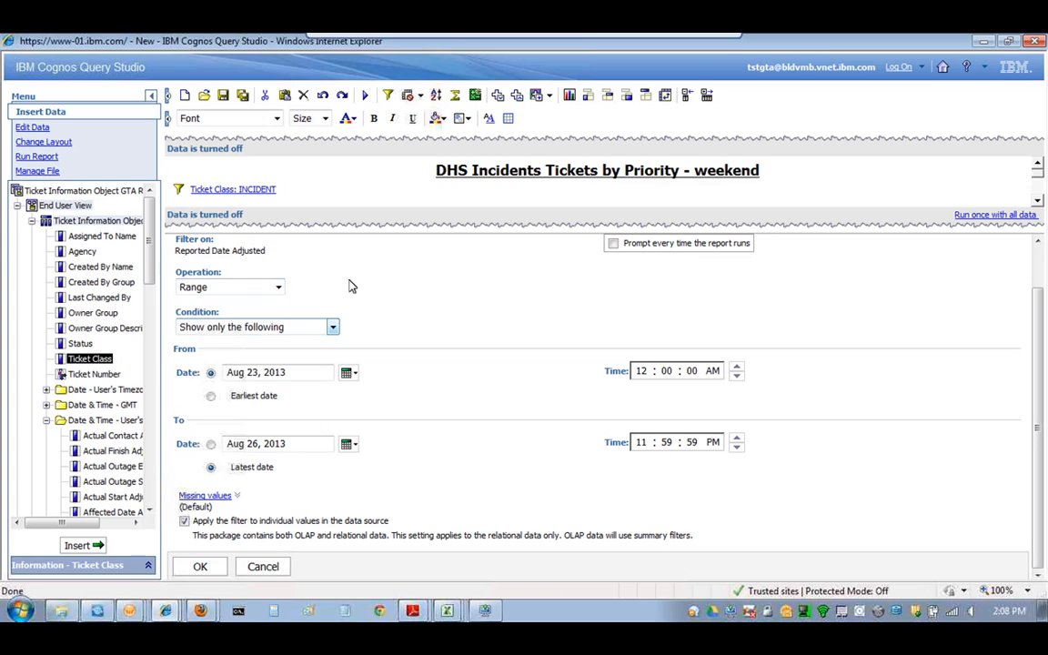
{"action": "left_click", "coordinate": [338, 328]}
{"action": "left_click", "coordinate": [338, 329]}
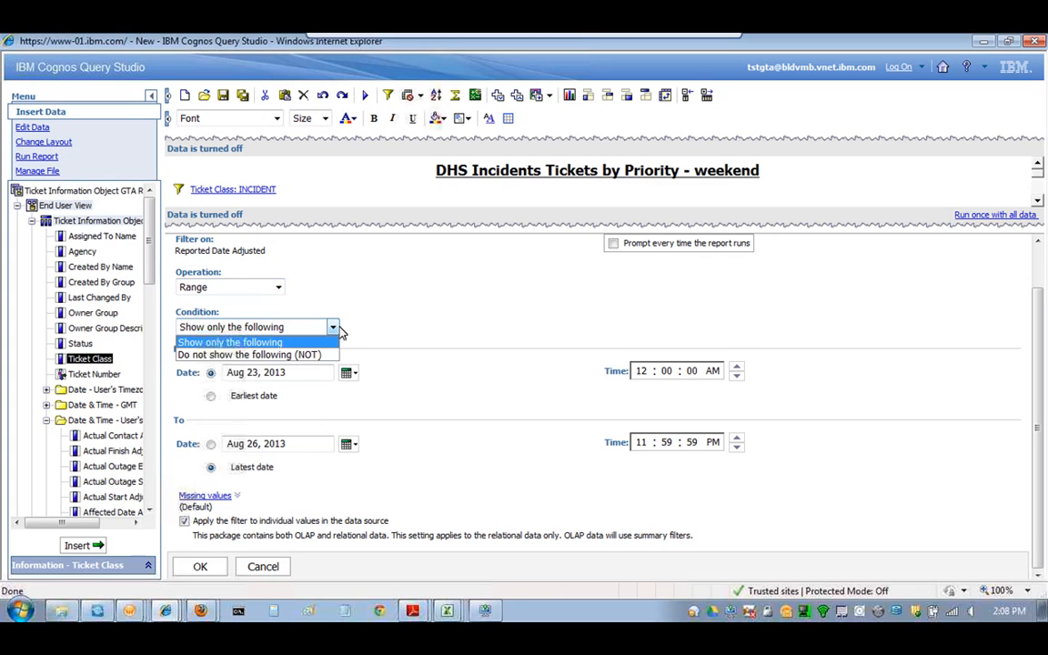
{"action": "left_click", "coordinate": [337, 331]}
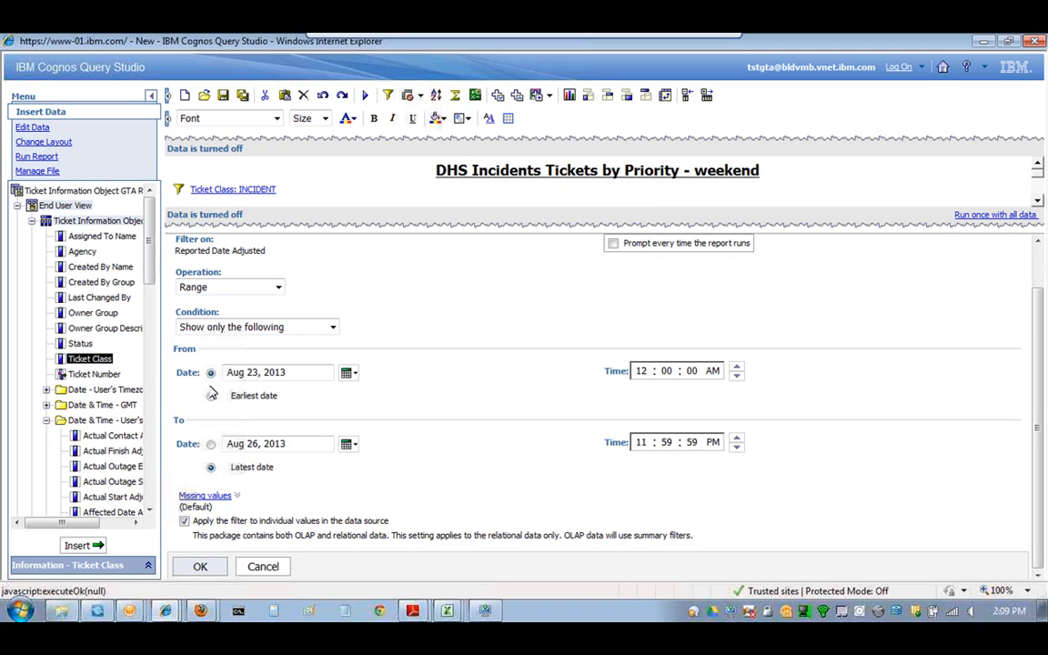
{"action": "left_click", "coordinate": [202, 568]}
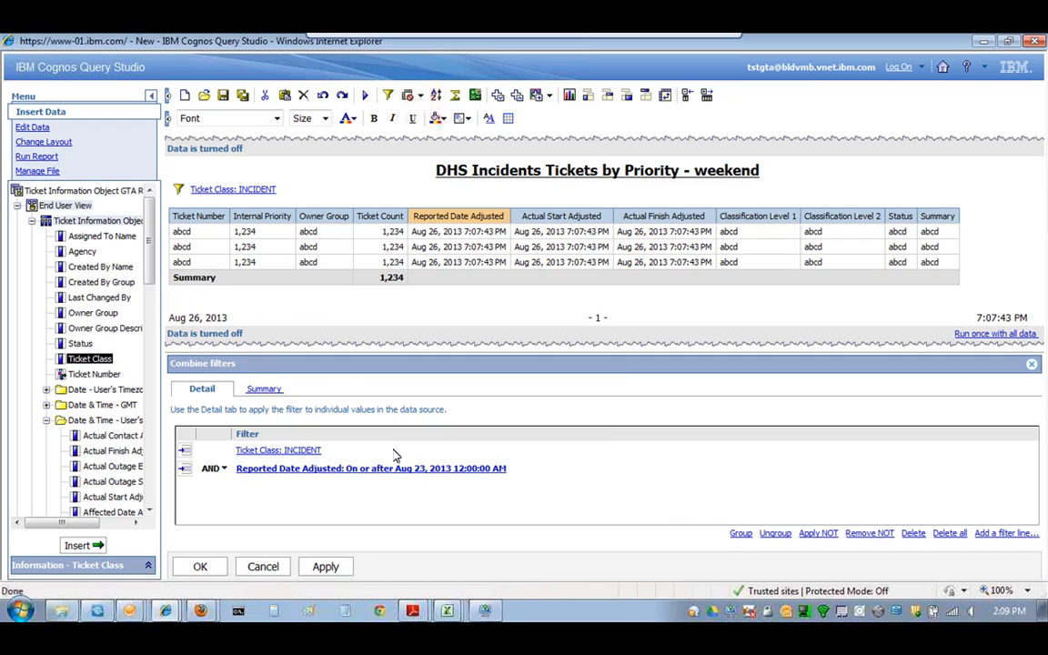
- Apply the combined INCIDENT AND on-or-after Aug 23, 2013 filters and close the panel
{"action": "left_click", "coordinate": [335, 564]}
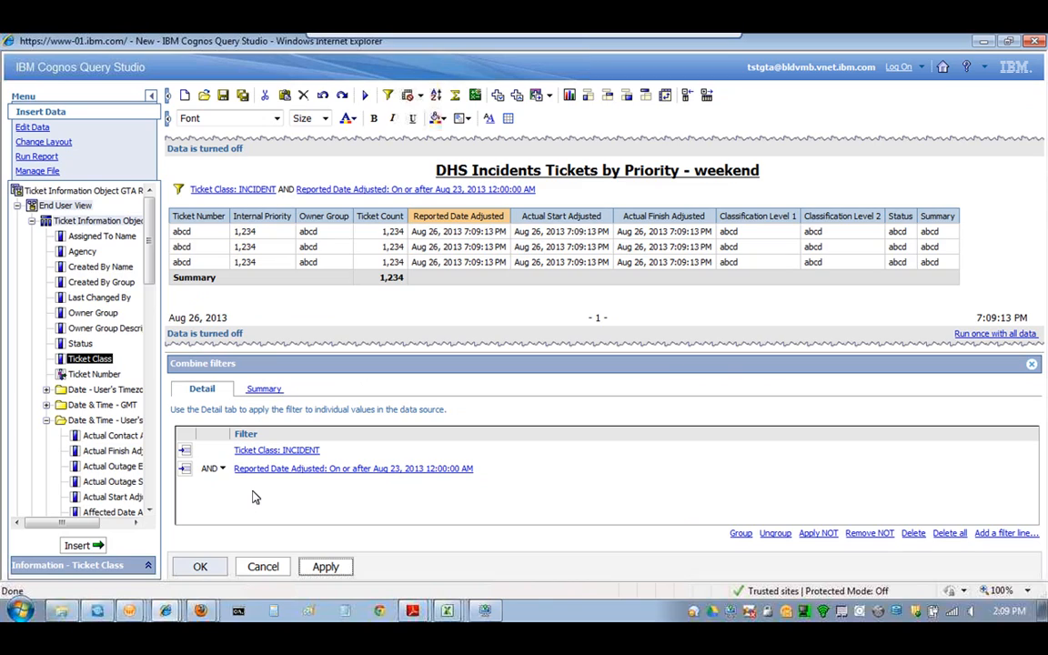
{"action": "left_click", "coordinate": [194, 566]}
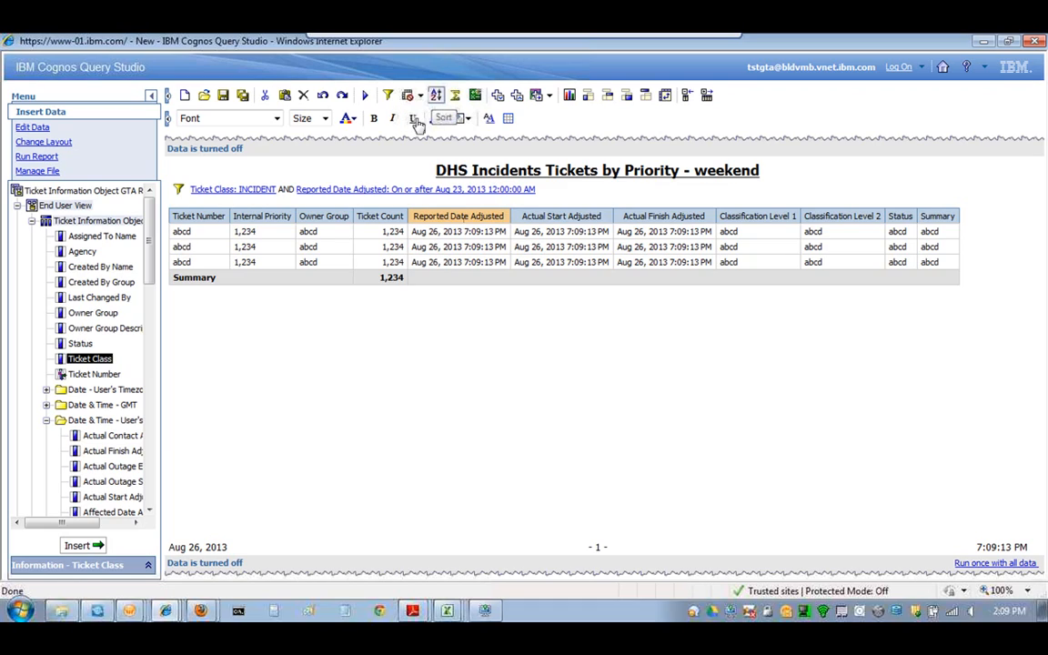
- Sort rows ascending by Reported Date Adjusted, then group them by Internal Priority with subtotals
{"action": "left_click", "coordinate": [436, 95]}
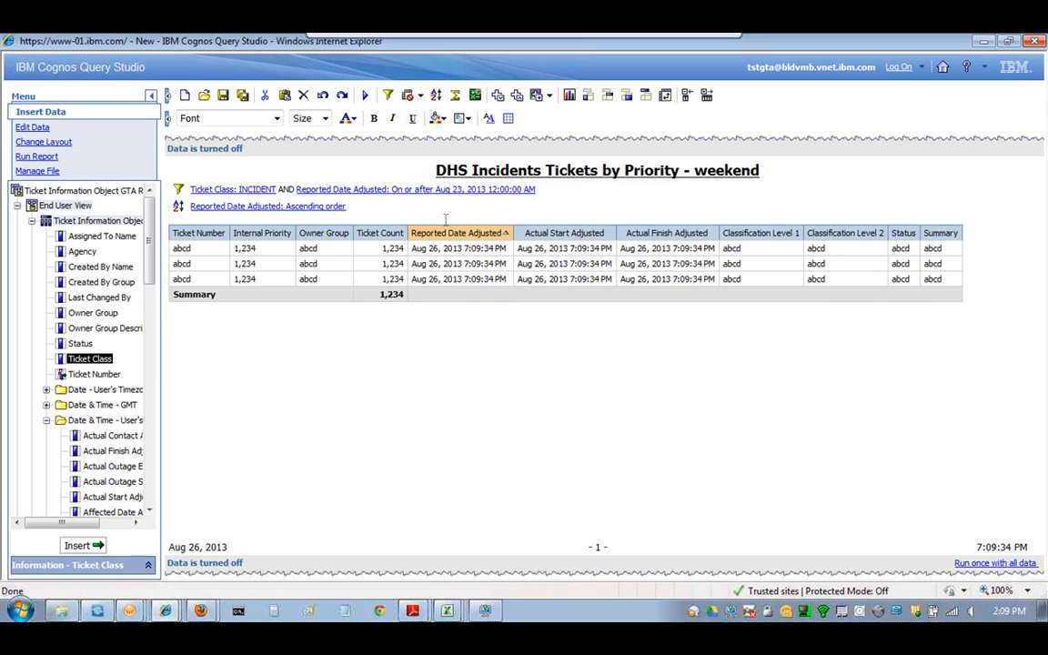
{"action": "left_click", "coordinate": [261, 245]}
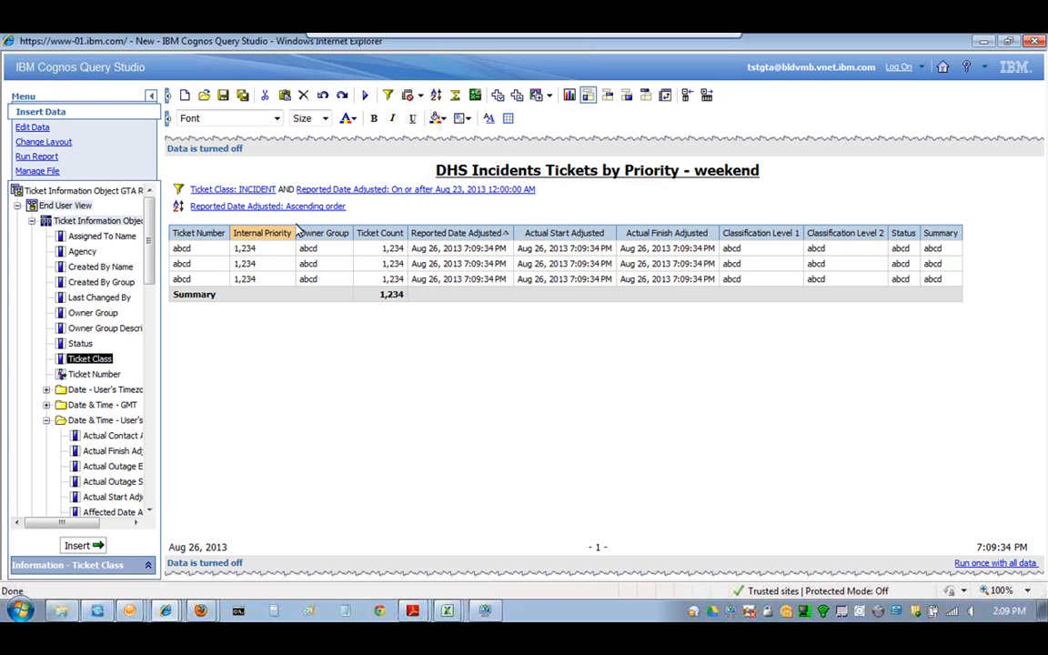
{"action": "left_click", "coordinate": [589, 96]}
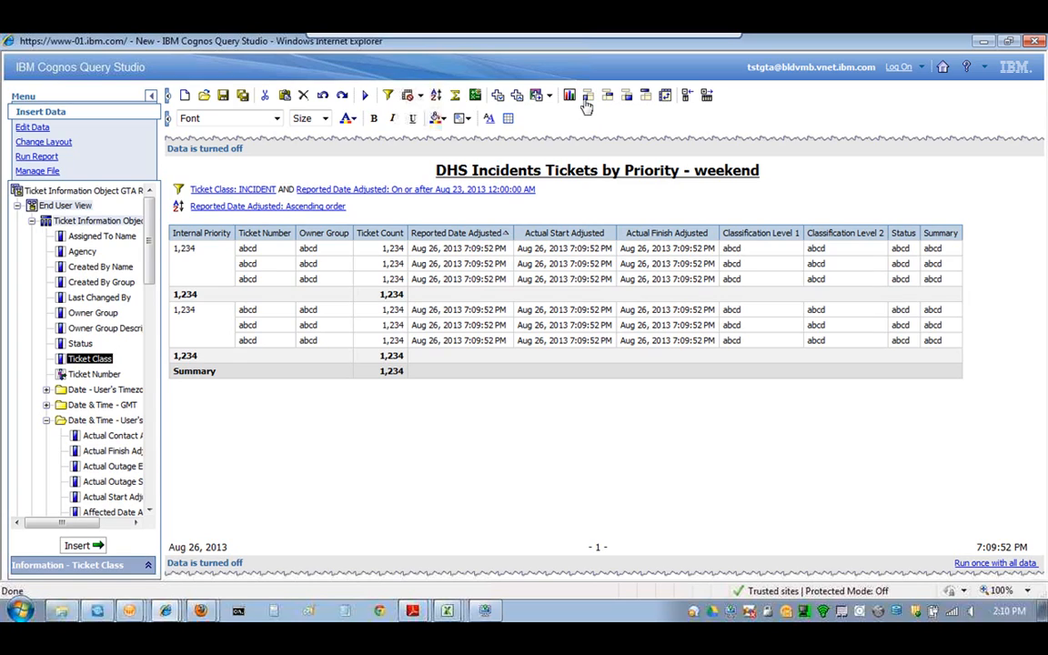
- Run the grouped, filtered DHS incidents report using Run with All Data
{"action": "left_click", "coordinate": [48, 156]}
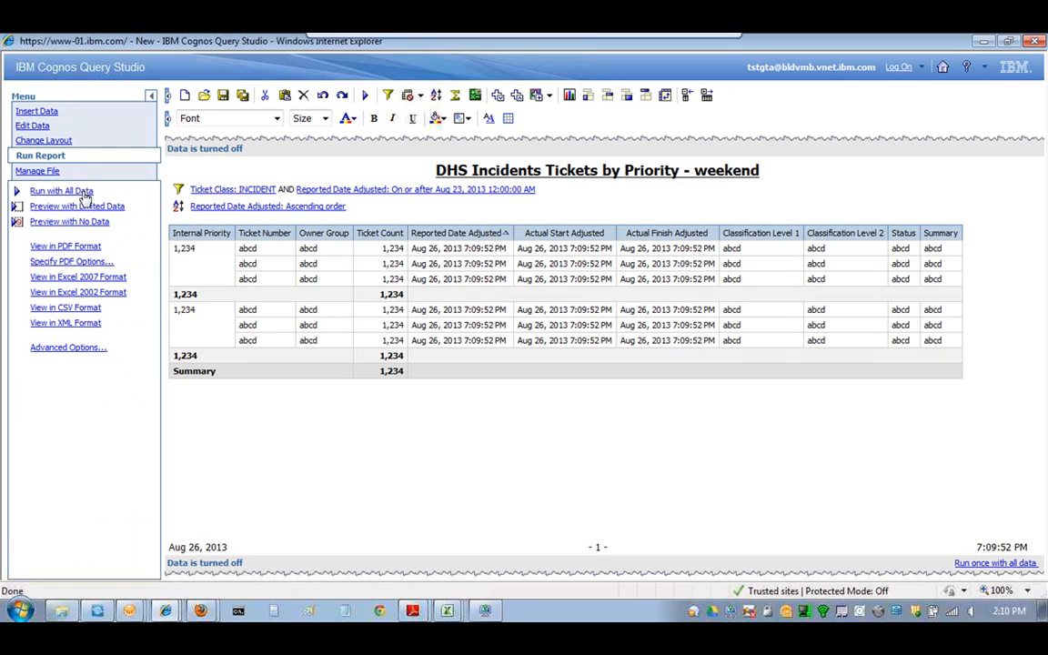
{"action": "left_click", "coordinate": [370, 103]}
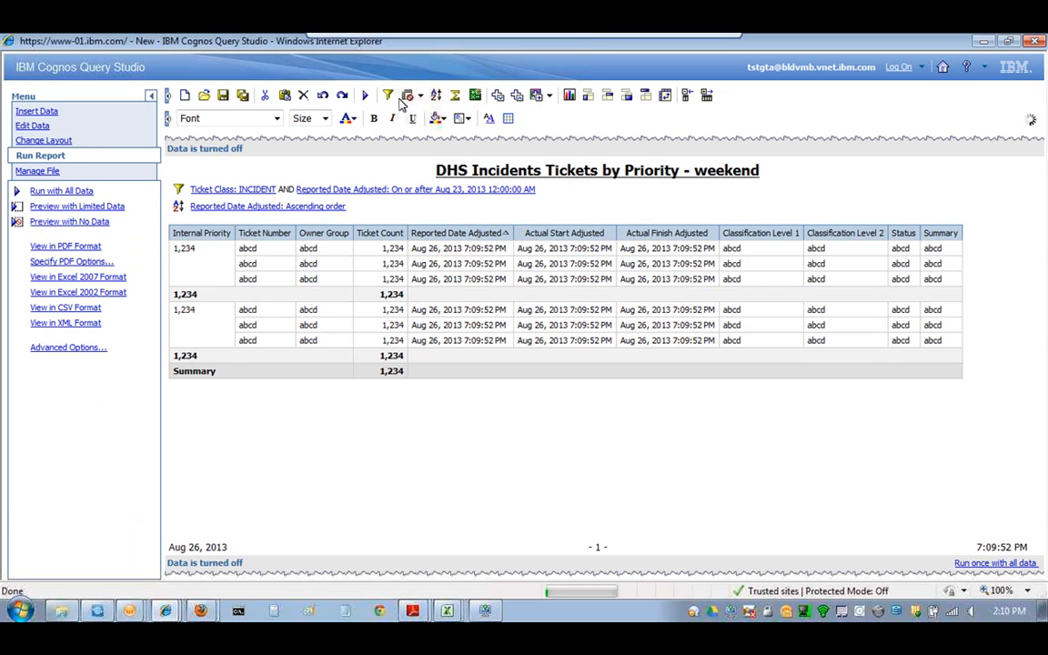
{"action": "left_click", "coordinate": [365, 97]}
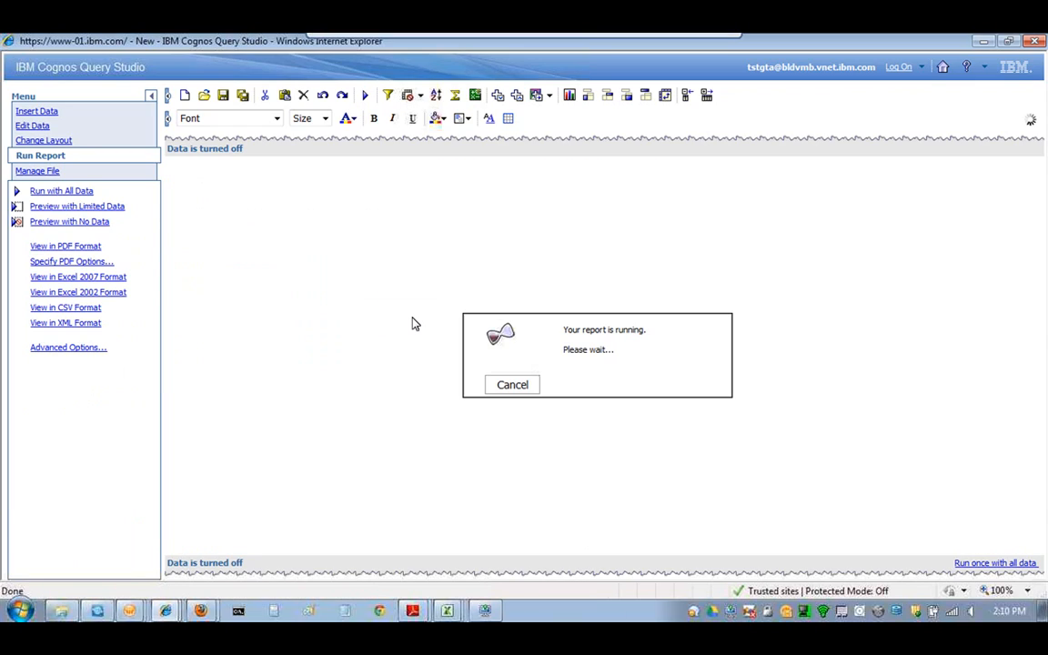
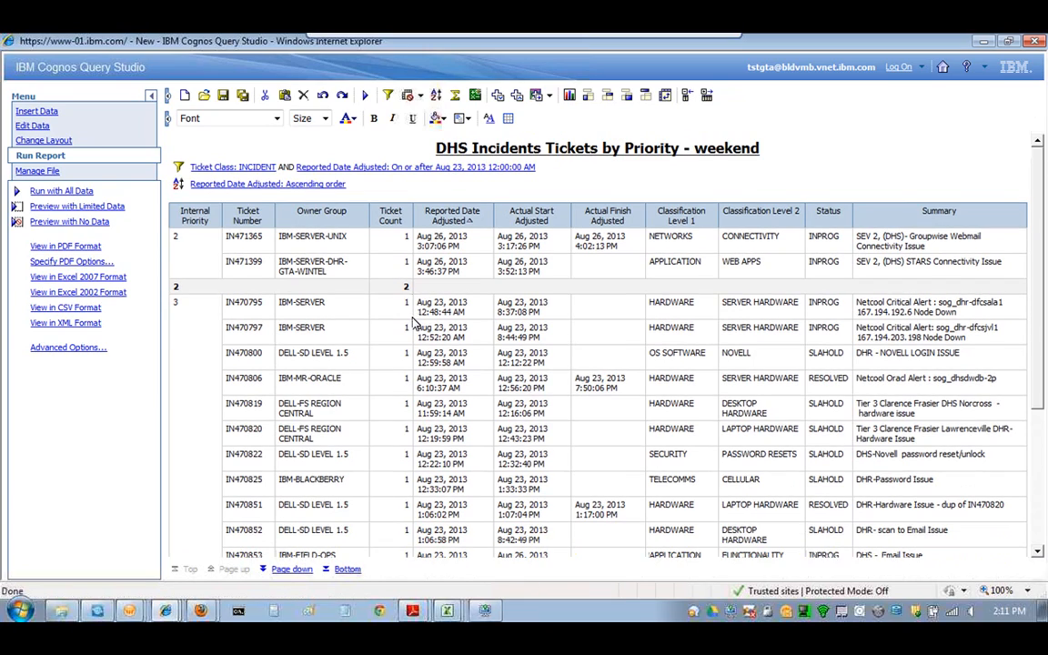
- Jump to the report's last page to see the priority 4 tickets and the 144-ticket total
{"action": "left_click_drag", "start_coordinate": [1038, 186], "coordinate": [1039, 201]}
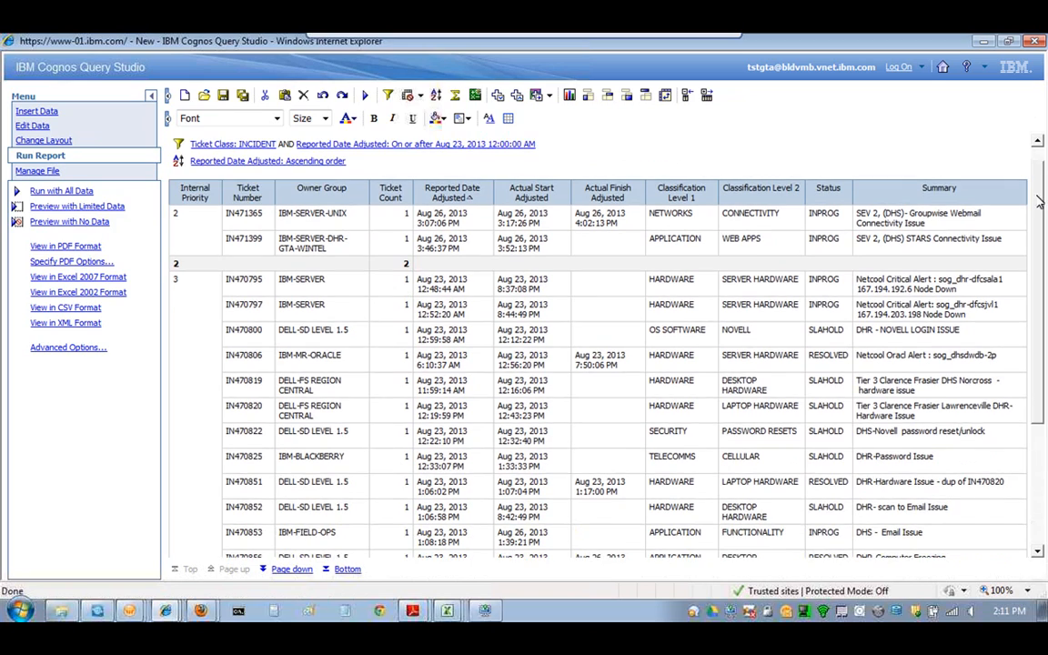
{"action": "scroll", "coordinate": [1039, 209], "scroll_direction": "down", "scroll_amount": 5}
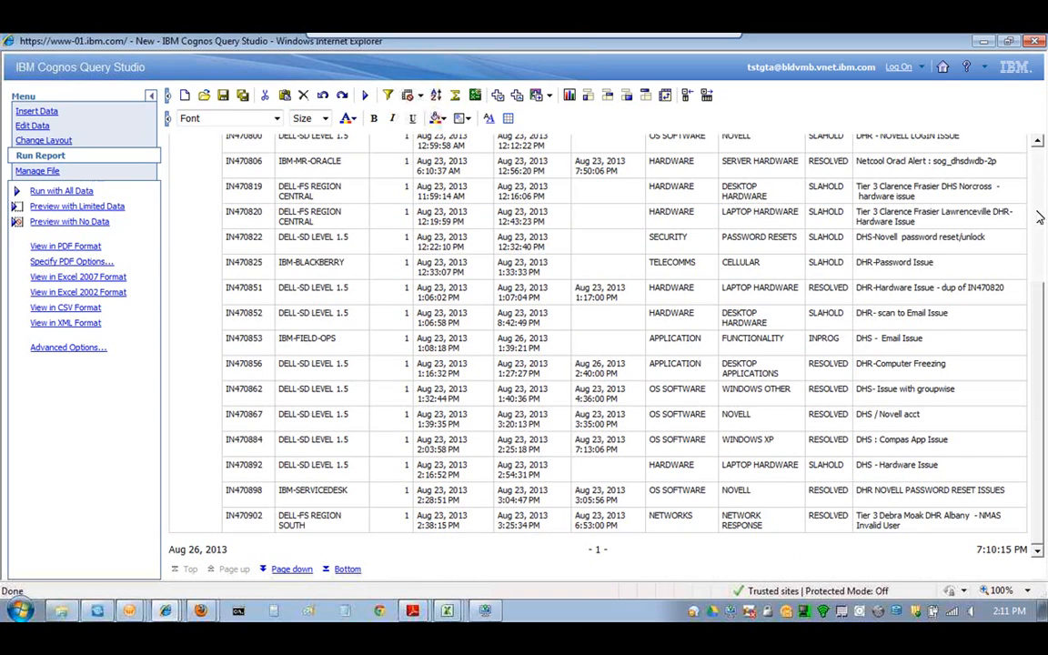
{"action": "scroll", "coordinate": [1040, 218], "scroll_direction": "up", "scroll_amount": 5}
{"action": "left_click", "coordinate": [351, 570]}
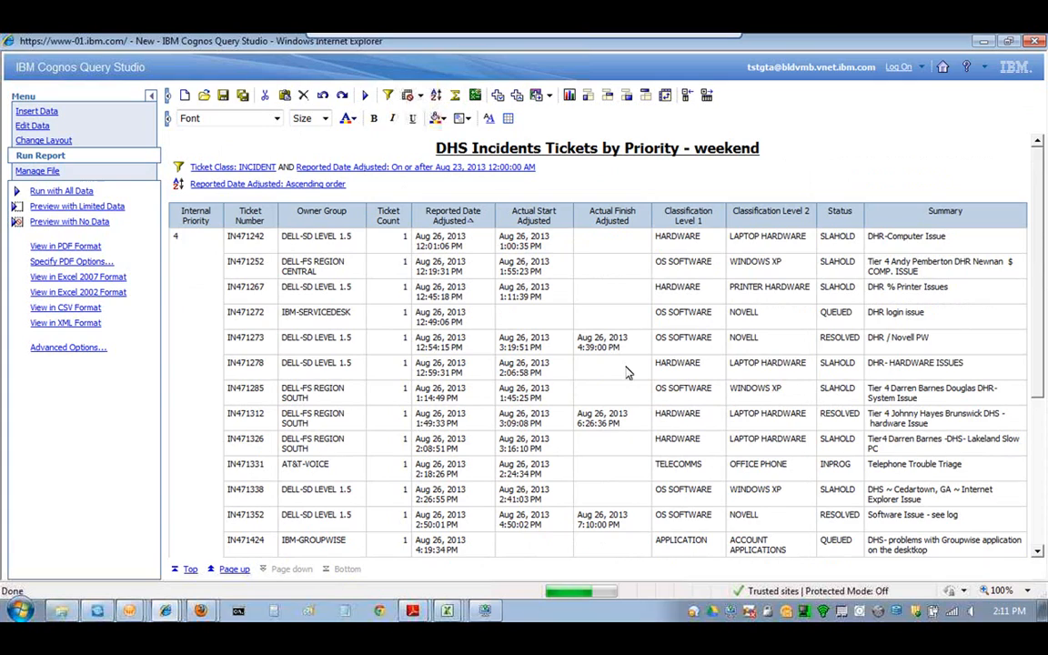
{"action": "scroll", "coordinate": [626, 372], "scroll_direction": "down", "scroll_amount": 5}
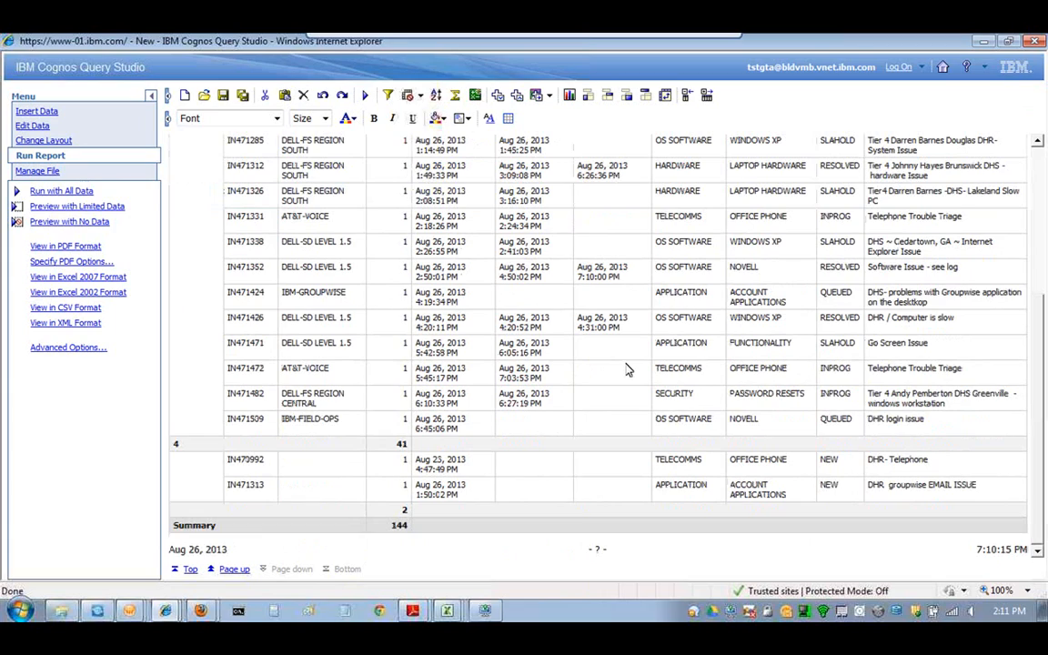
{"action": "left_click_drag", "start_coordinate": [1039, 376], "coordinate": [1039, 321]}
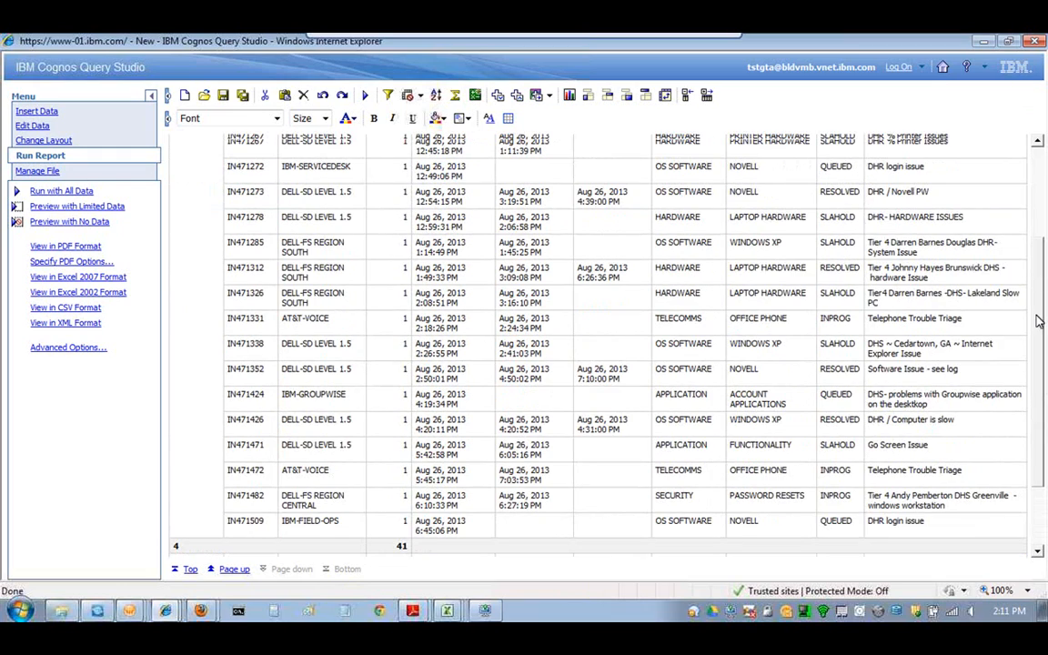
{"action": "left_click_drag", "start_coordinate": [1039, 321], "coordinate": [1043, 255]}
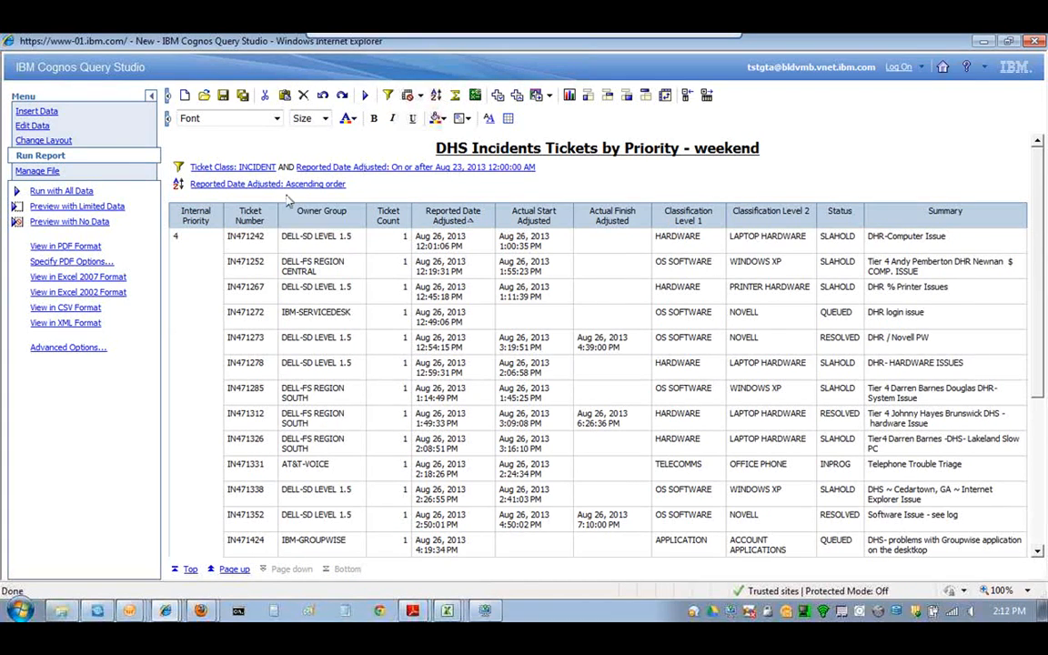
- Save the report in My Folders as 'DHS Incidents Tickets by Priority - weekend'
{"action": "left_click", "coordinate": [41, 171]}
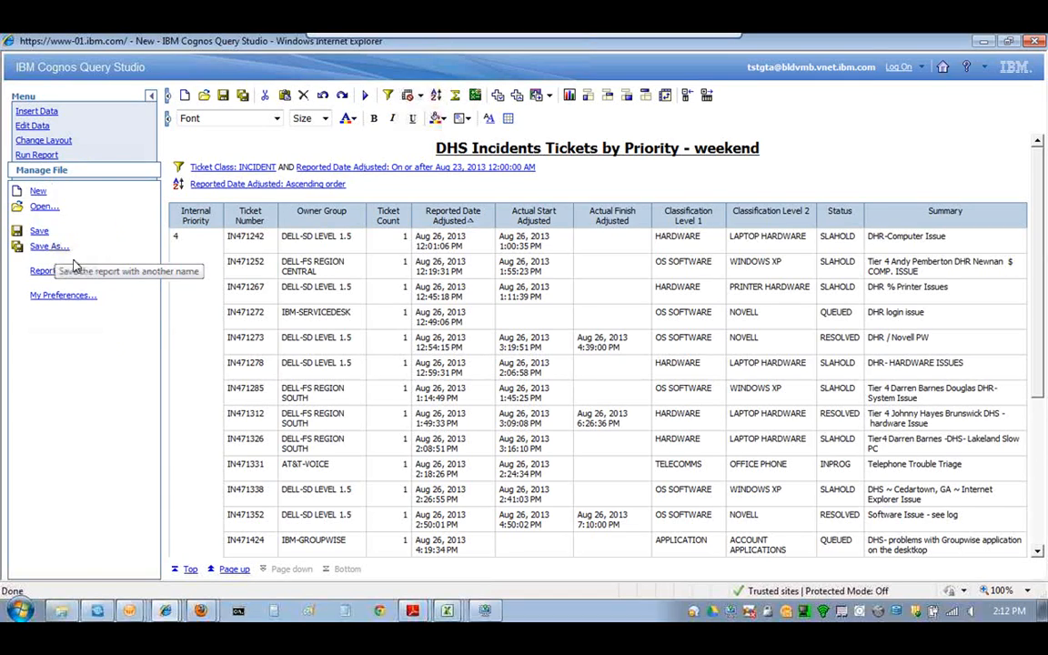
{"action": "left_click", "coordinate": [50, 247]}
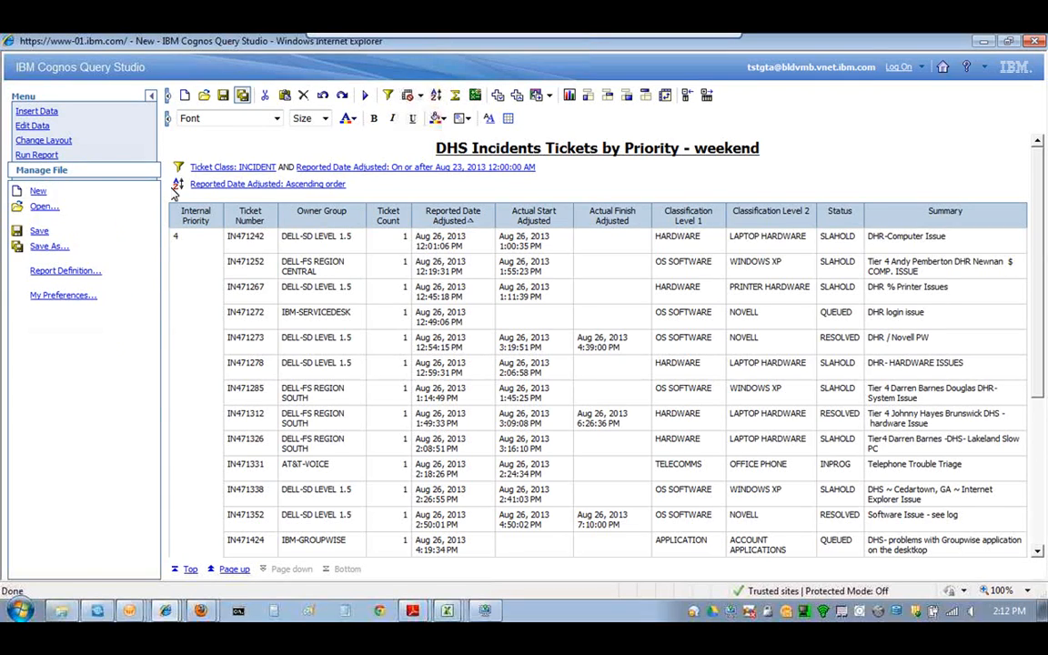
{"action": "left_click", "coordinate": [245, 97]}
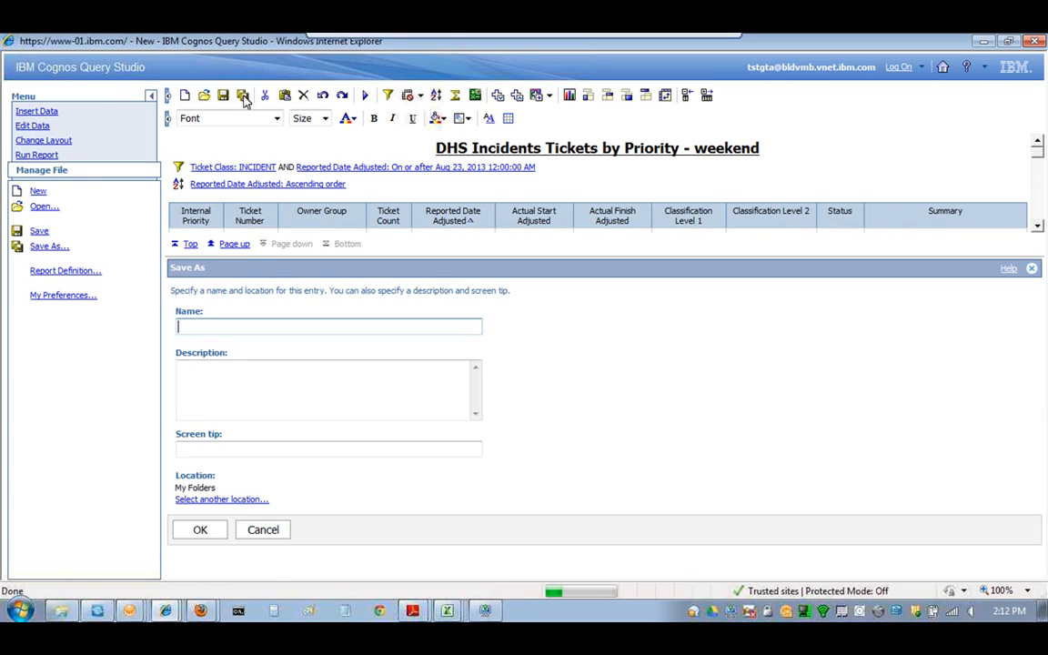
{"action": "left_click_drag", "start_coordinate": [624, 147], "coordinate": [719, 244]}
{"action": "triple_click", "coordinate": [651, 153]}
{"action": "key", "text": "ctrl+c"}
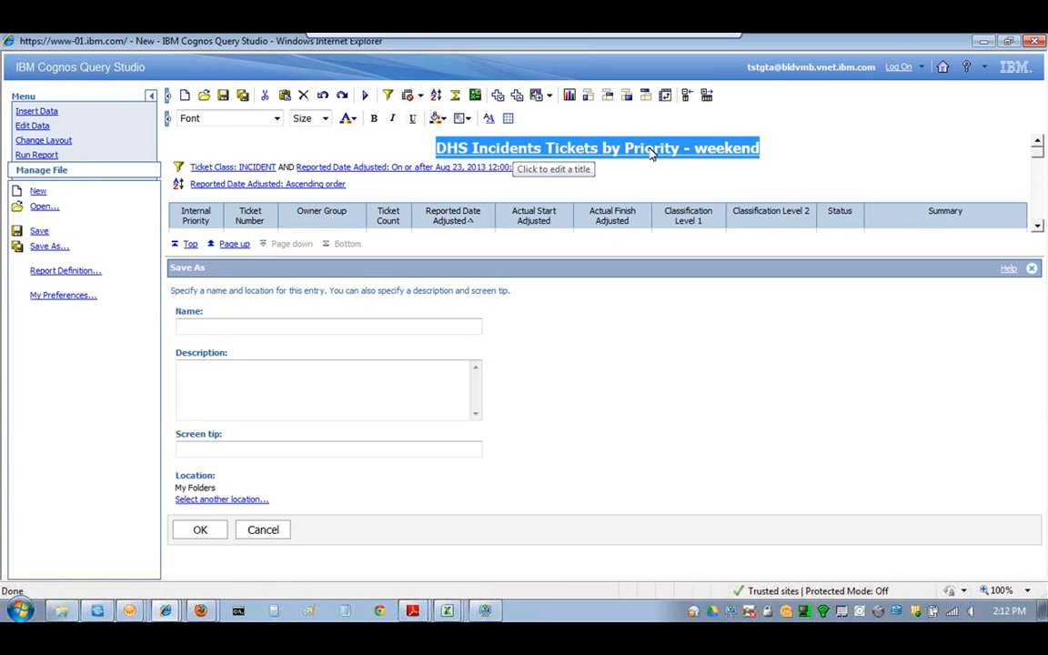
{"action": "left_click_drag", "start_coordinate": [650, 153], "coordinate": [622, 270]}
{"action": "key", "text": "ctrl+v"}
{"action": "double_click", "coordinate": [735, 299]}
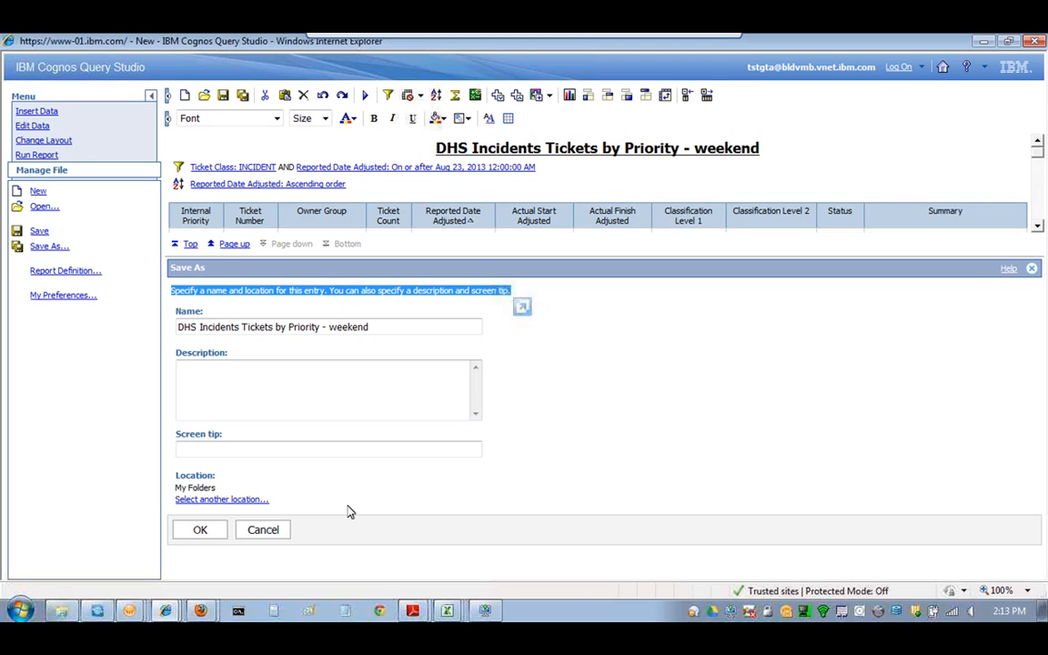
{"action": "left_click", "coordinate": [201, 536]}
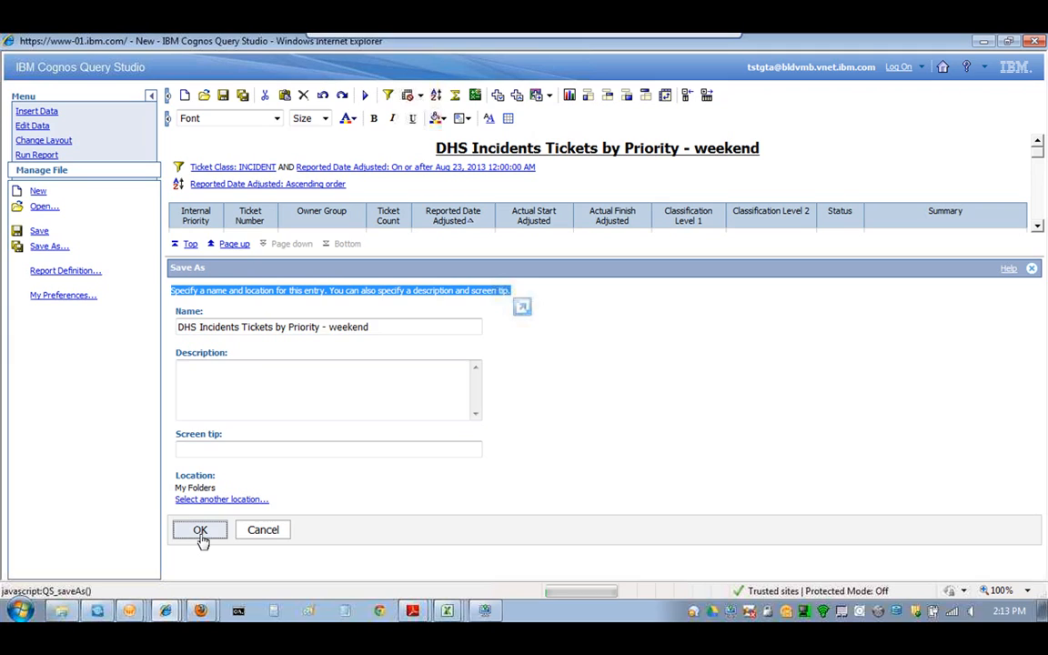
{"action": "left_click", "coordinate": [201, 537]}
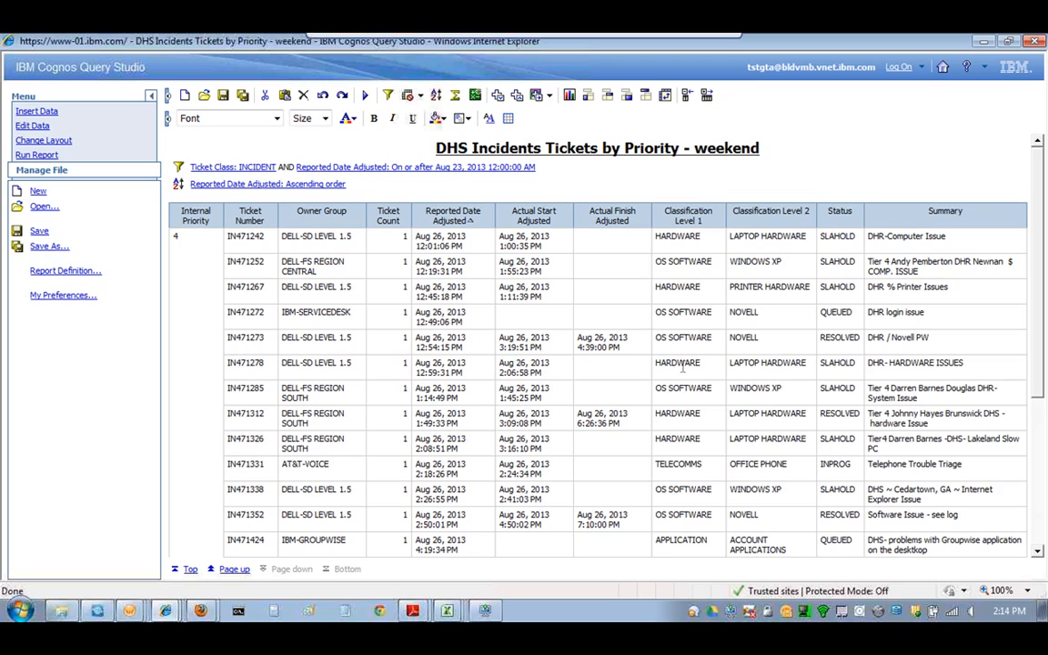
- Collapse the report to Internal Priority totals and run it again
{"action": "left_click", "coordinate": [248, 218]}
{"action": "left_click", "coordinate": [684, 98]}
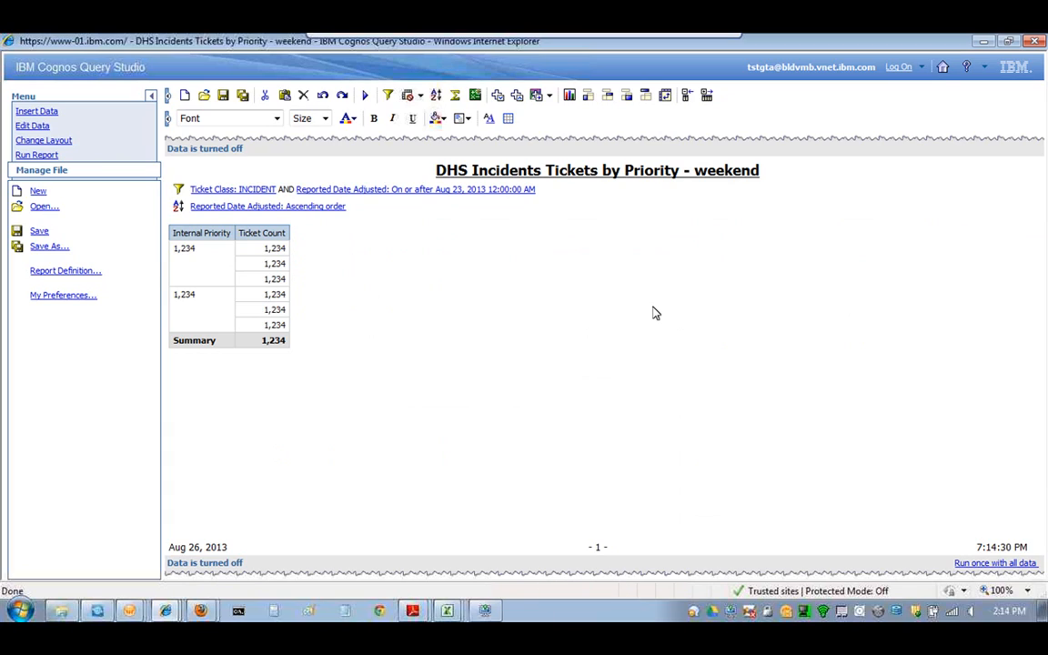
{"action": "left_click", "coordinate": [367, 95]}
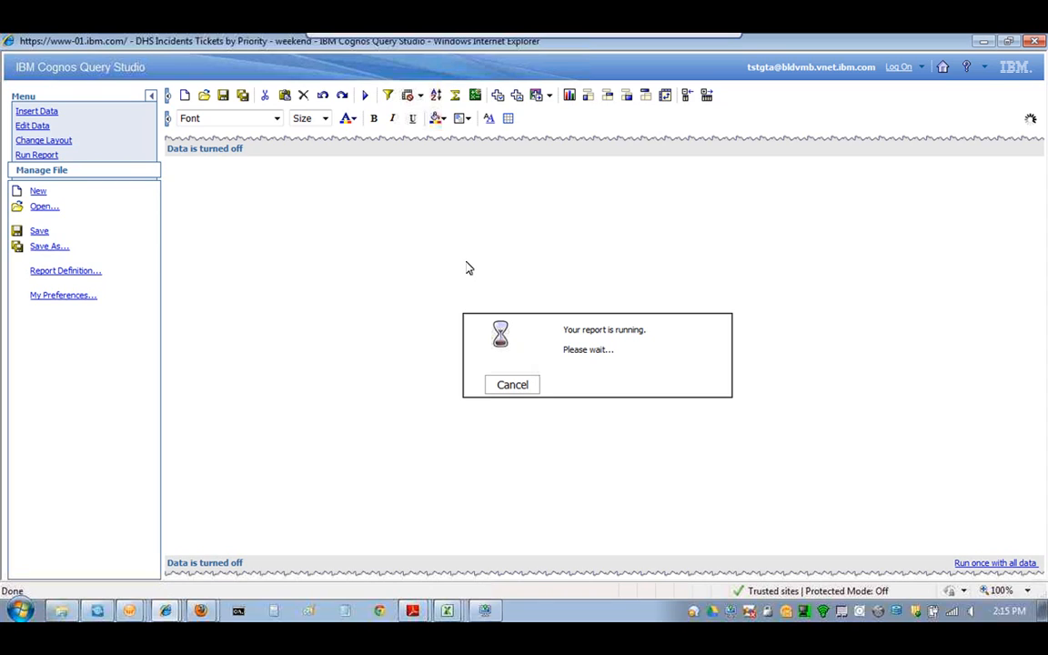
- Add a Pie chart of ticket counts, keeping both chart and table in the report
{"action": "left_click", "coordinate": [569, 96]}
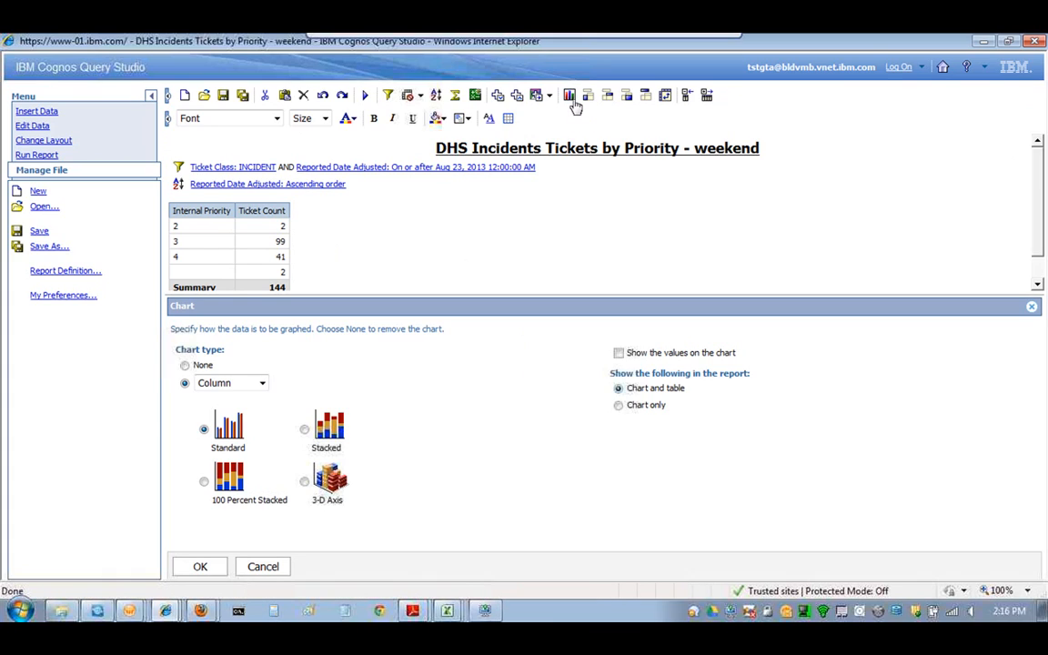
{"action": "left_click", "coordinate": [261, 383]}
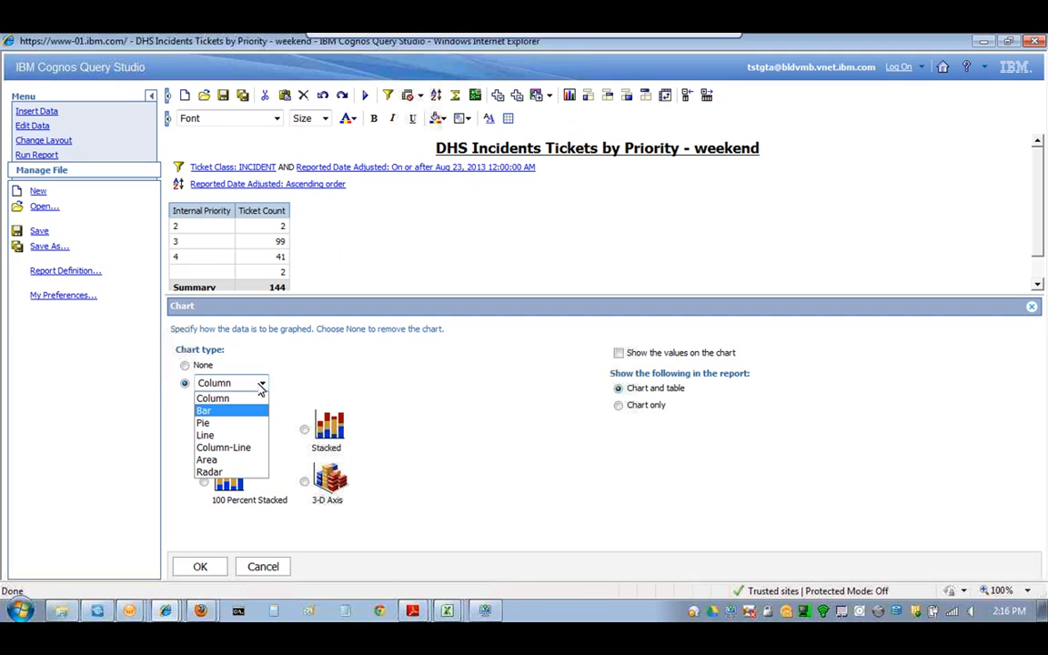
{"action": "left_click", "coordinate": [242, 421]}
{"action": "left_click", "coordinate": [200, 567]}
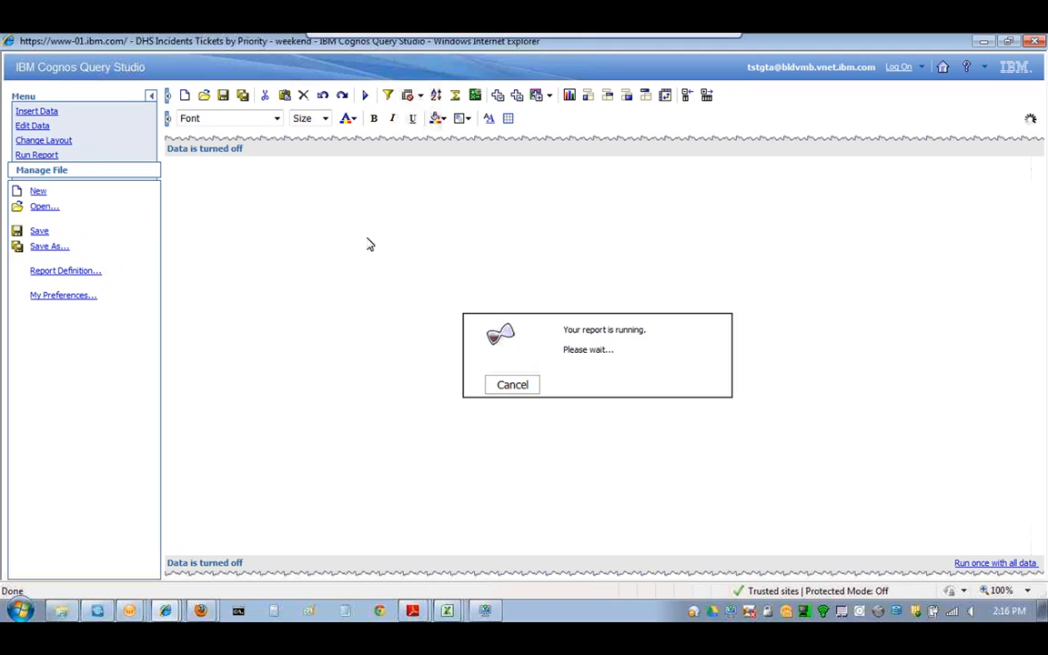
- Show the Run Report options, then list the PDFs open in Adobe Reader
{"action": "left_click", "coordinate": [28, 155]}
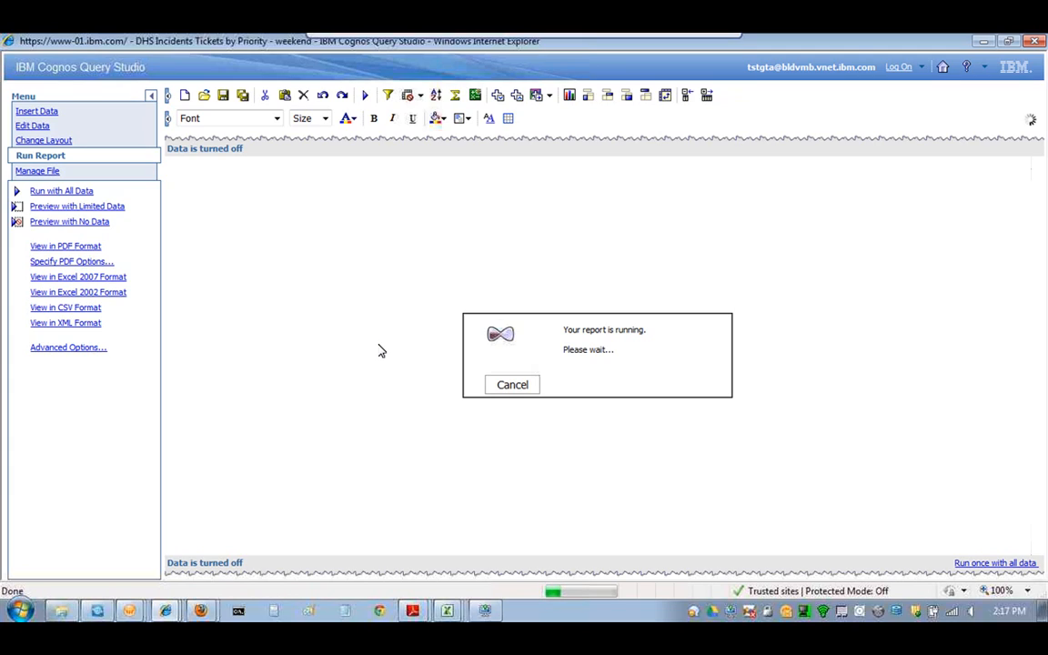
{"action": "left_click", "coordinate": [413, 612]}
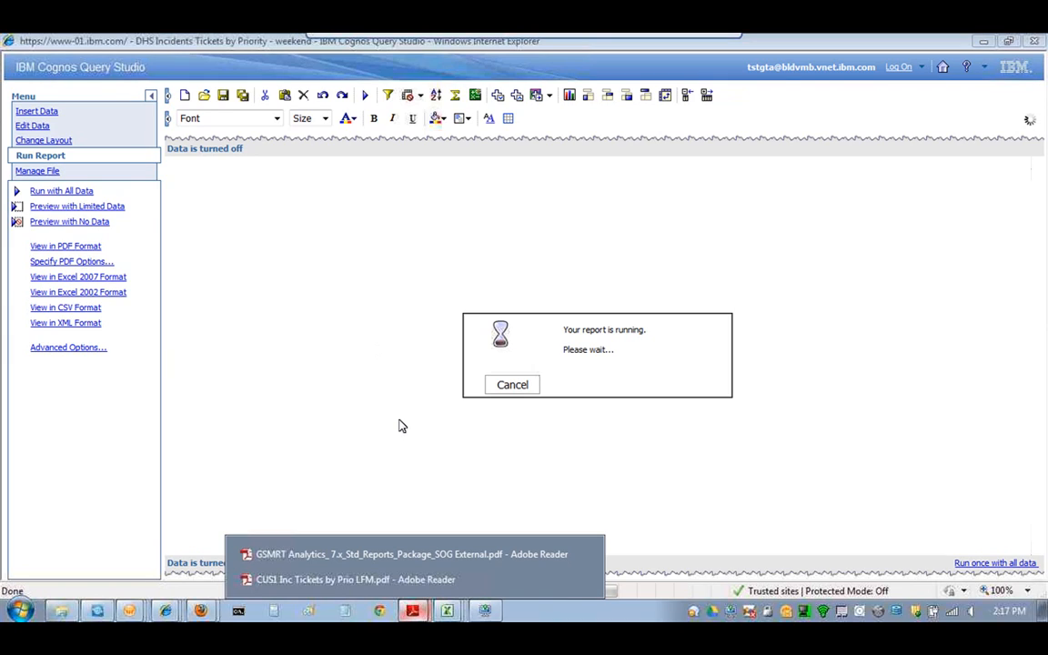
- View CUS1 Inc Tickets by Prio LFM.pdf at 75%, reviewing its priority pie chart and table
{"action": "left_click", "coordinate": [400, 583]}
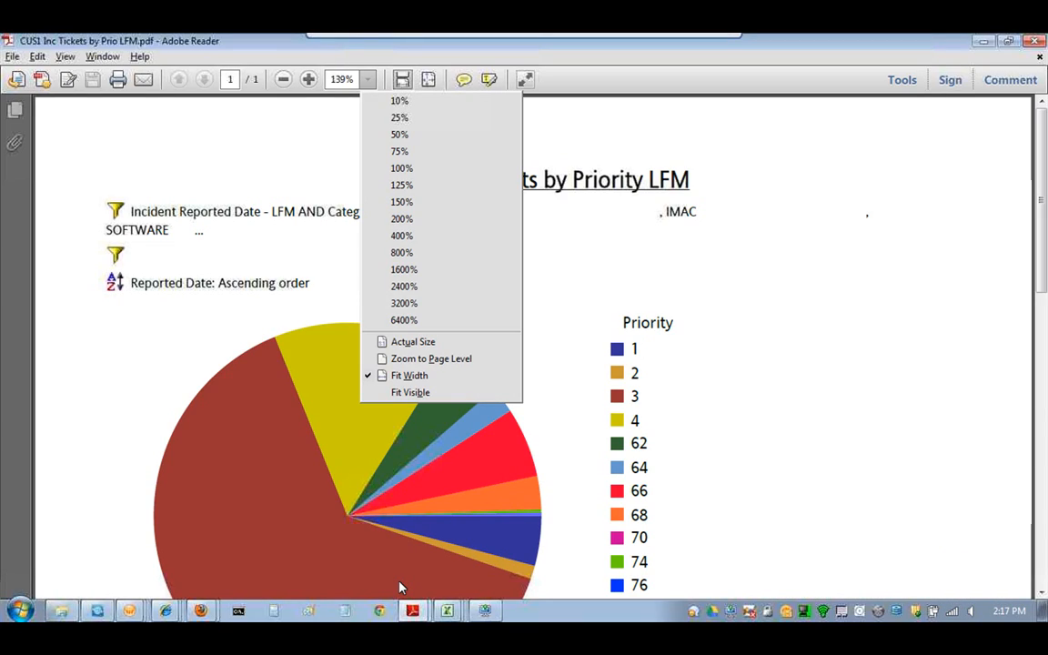
{"action": "left_click", "coordinate": [400, 152]}
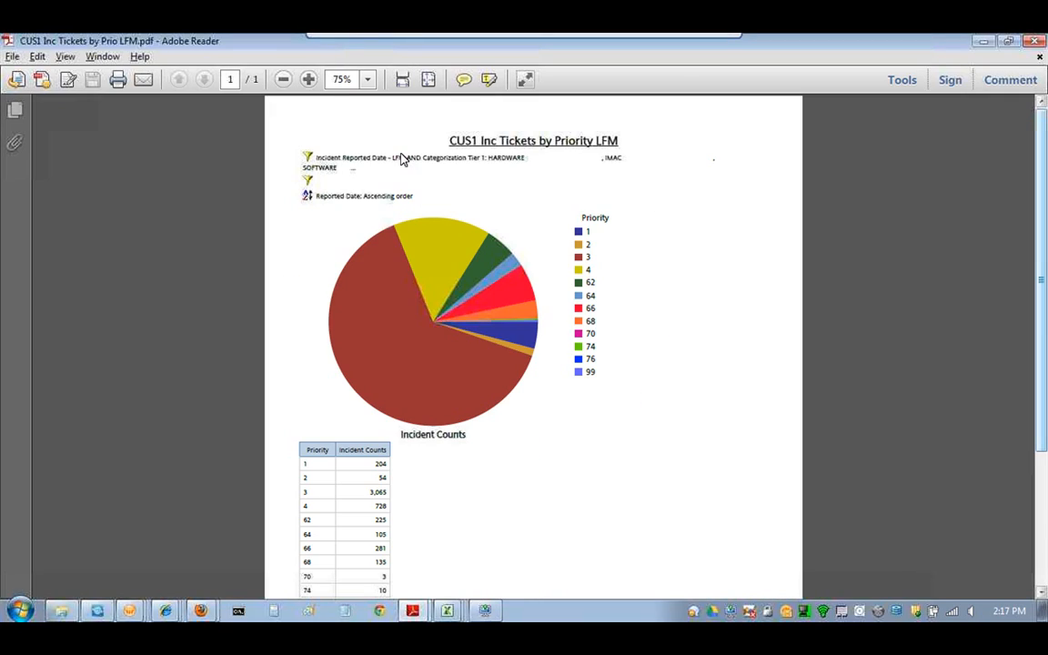
{"action": "scroll", "coordinate": [403, 159], "scroll_direction": "down", "scroll_amount": 1}
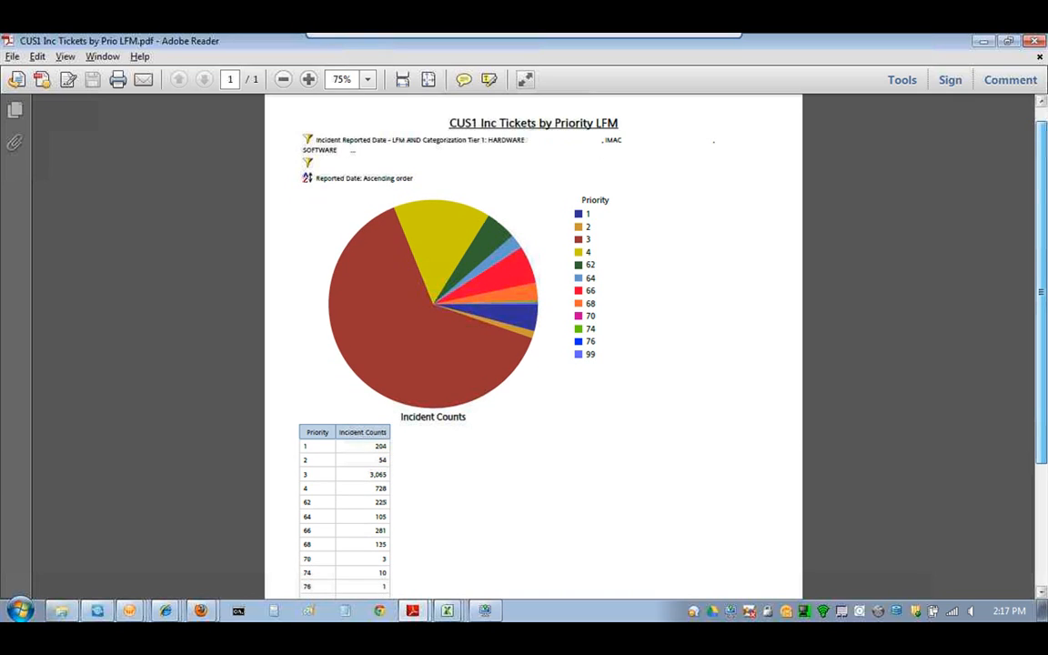
{"action": "left_click_drag", "start_coordinate": [1046, 213], "coordinate": [1042, 344]}
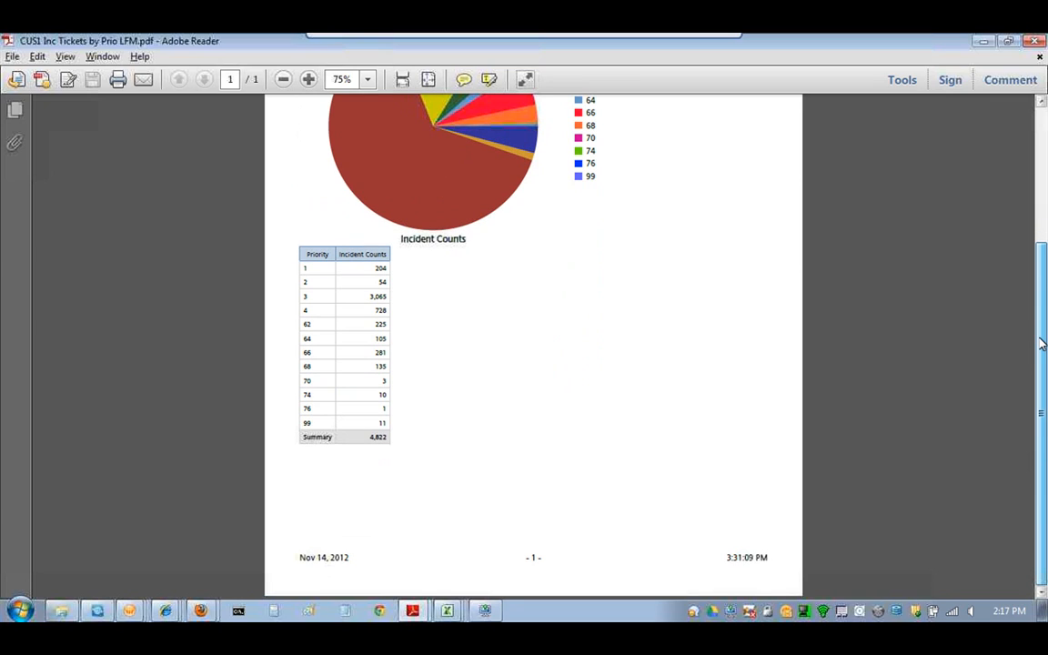
{"action": "scroll", "coordinate": [1022, 435], "scroll_direction": "up", "scroll_amount": 5}
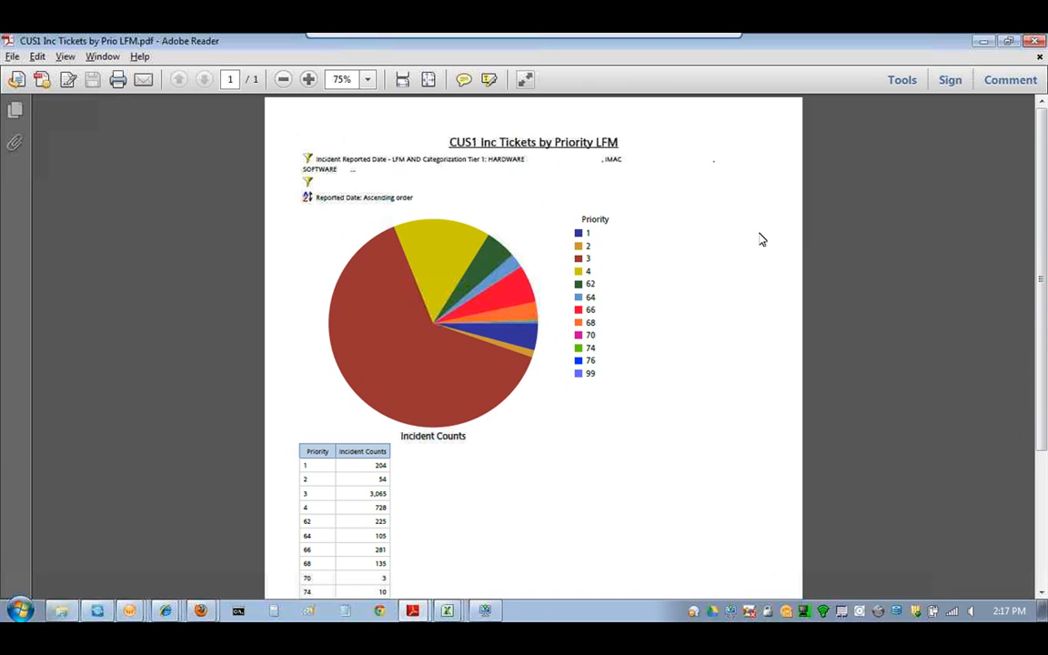
{"action": "scroll", "coordinate": [819, 242], "scroll_direction": "down", "scroll_amount": 1}
{"action": "left_click_drag", "start_coordinate": [1040, 229], "coordinate": [1040, 279]}
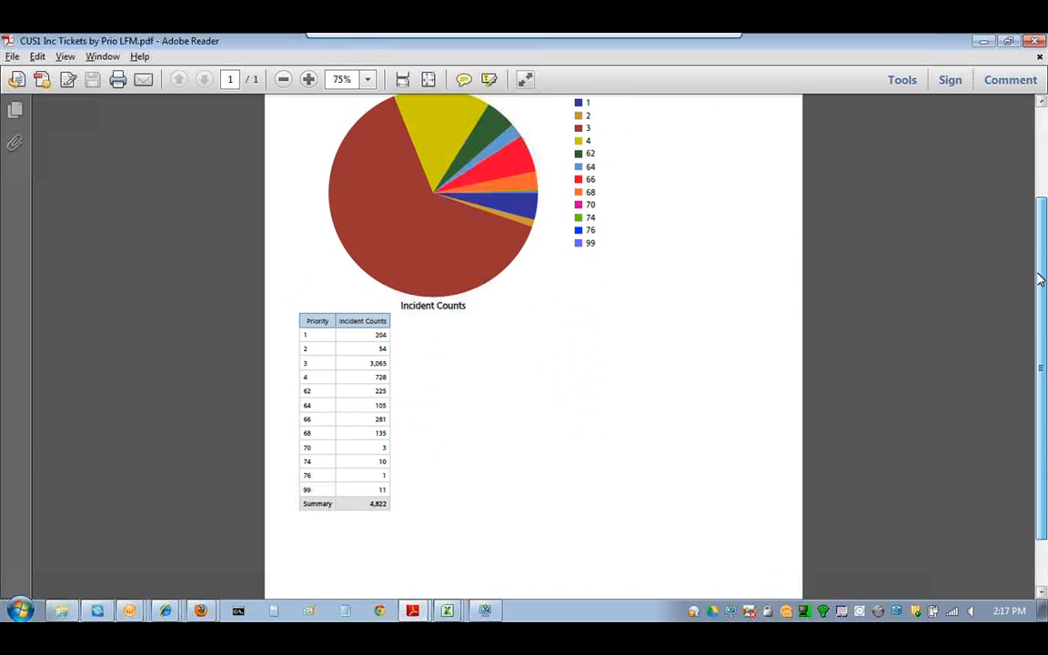
{"action": "scroll", "coordinate": [1037, 301], "scroll_direction": "up", "scroll_amount": 3}
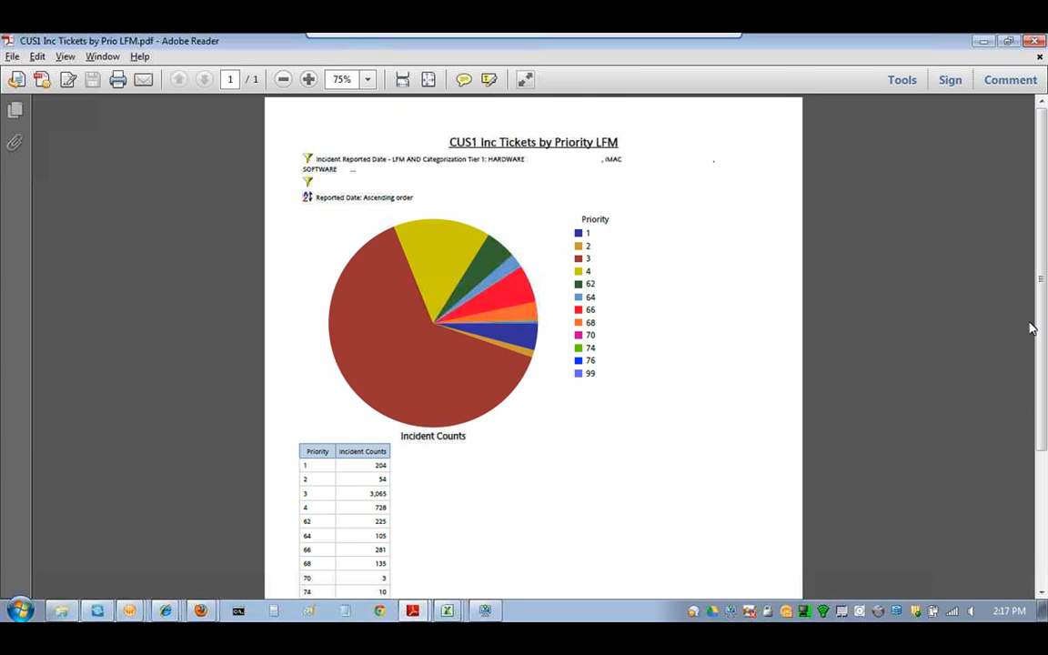
- Minimize Adobe Reader and return from Query Studio to the Cognos Connection home page
{"action": "left_click", "coordinate": [982, 41]}
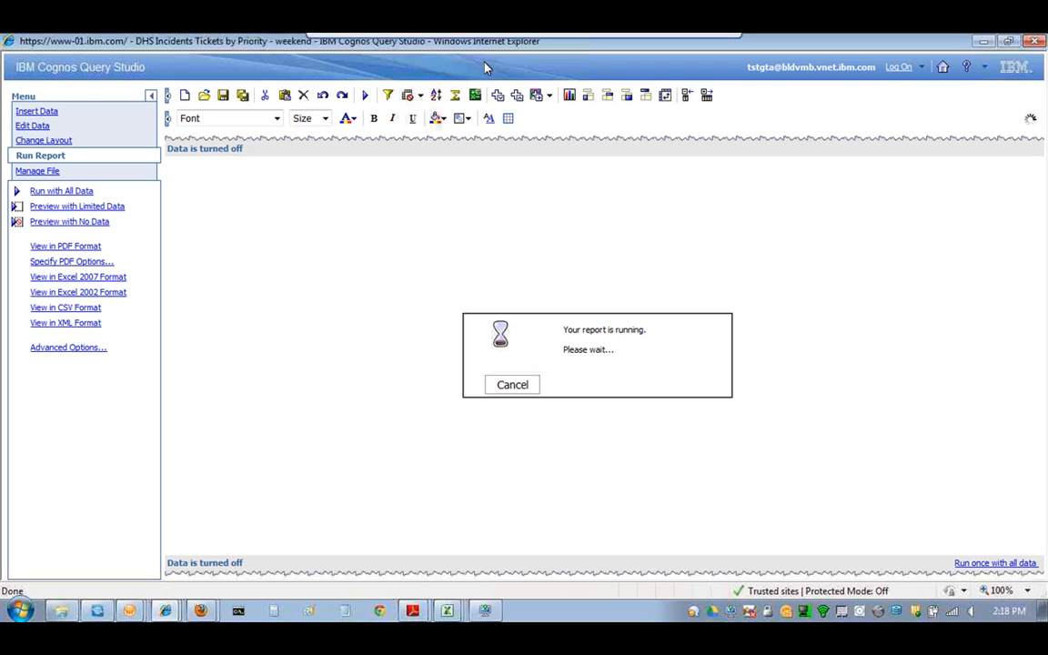
{"action": "left_click", "coordinate": [945, 72]}
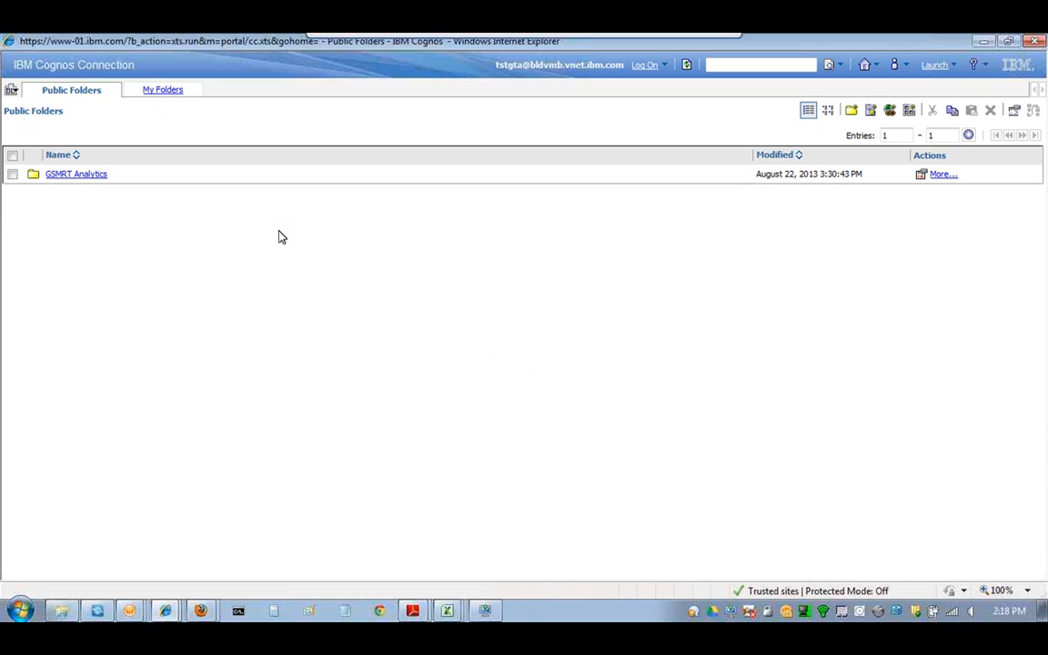
- Switch to My Folders, where the DHS Incidents Tickets by Priority - weekend report appears
{"action": "left_click", "coordinate": [158, 88]}
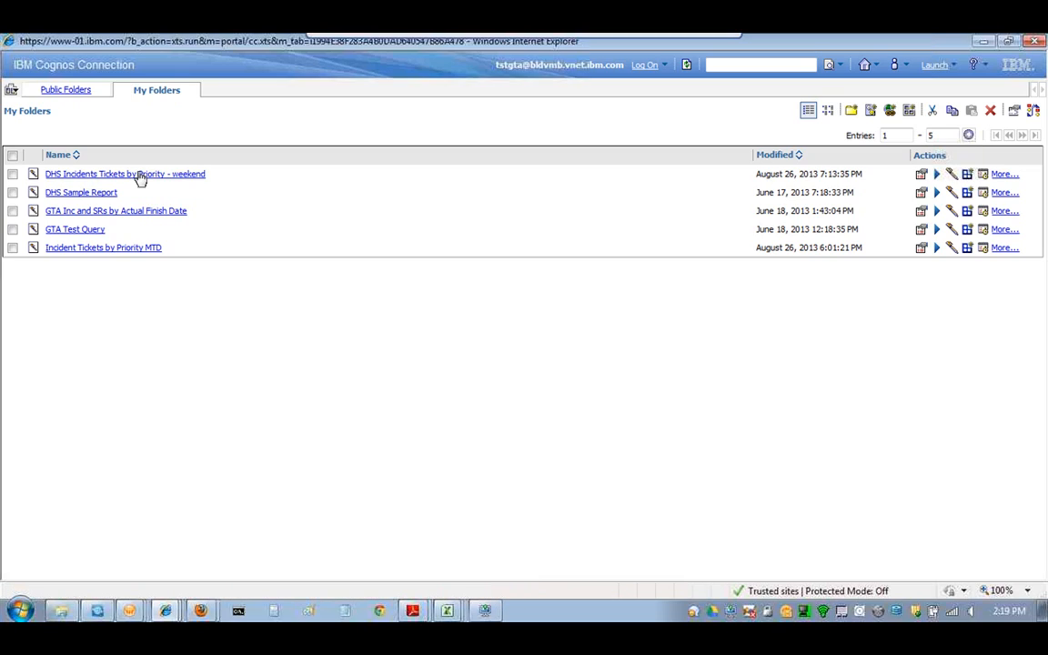
- Open the Schedule action for the DHS Incidents Tickets by Priority - weekend report
{"action": "left_click", "coordinate": [984, 180]}
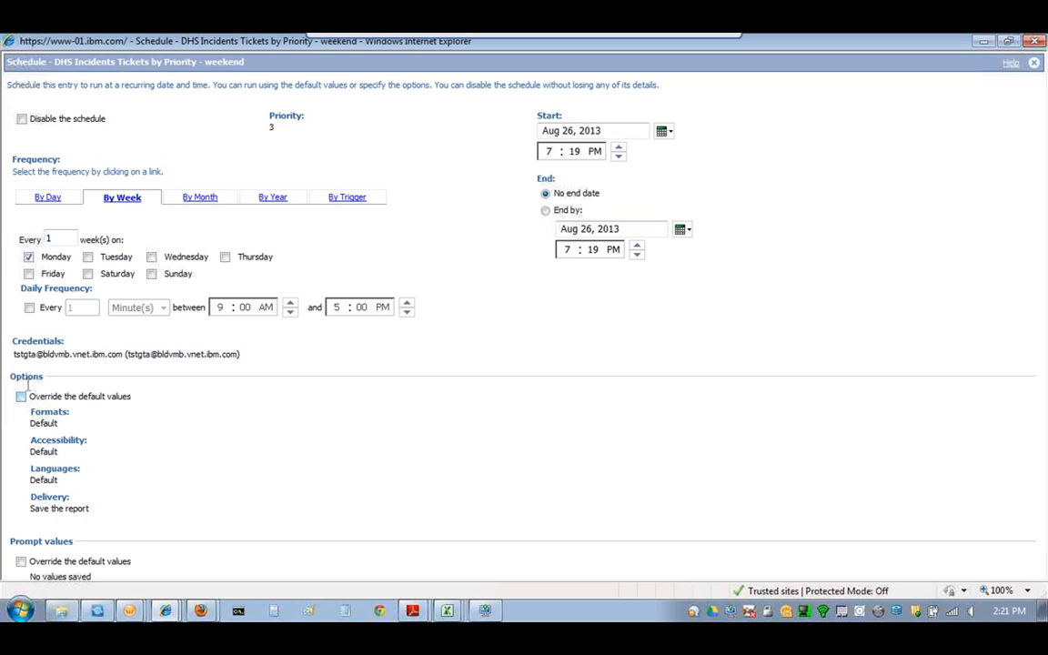
- Override defaults: Excel 2007 output instead of HTML, emailed as a link rather than saved
{"action": "left_click", "coordinate": [21, 396]}
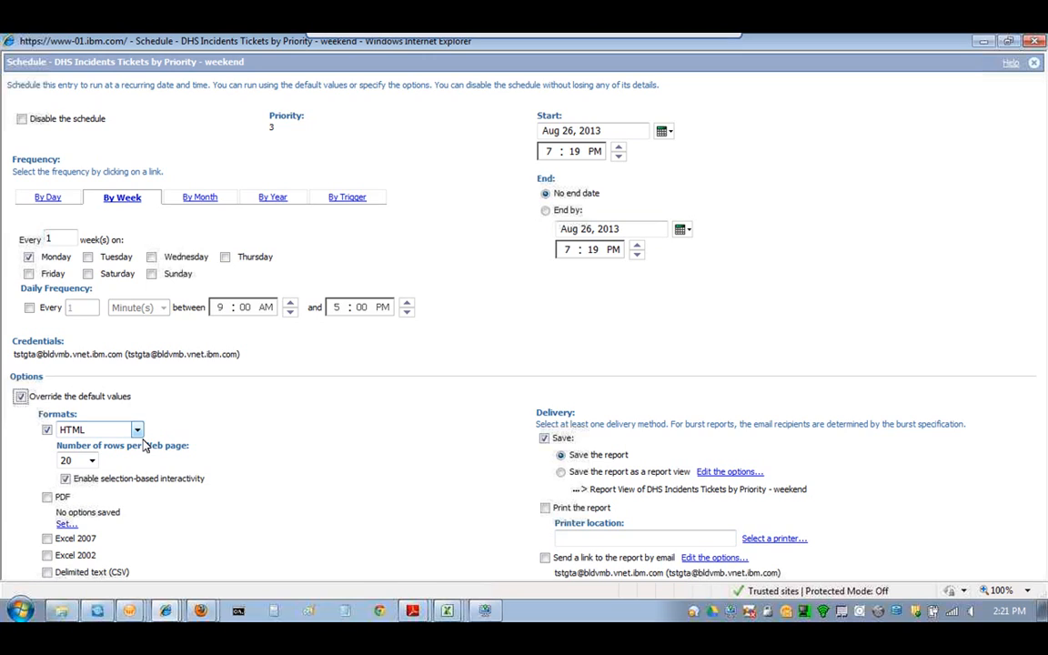
{"action": "left_click", "coordinate": [47, 430]}
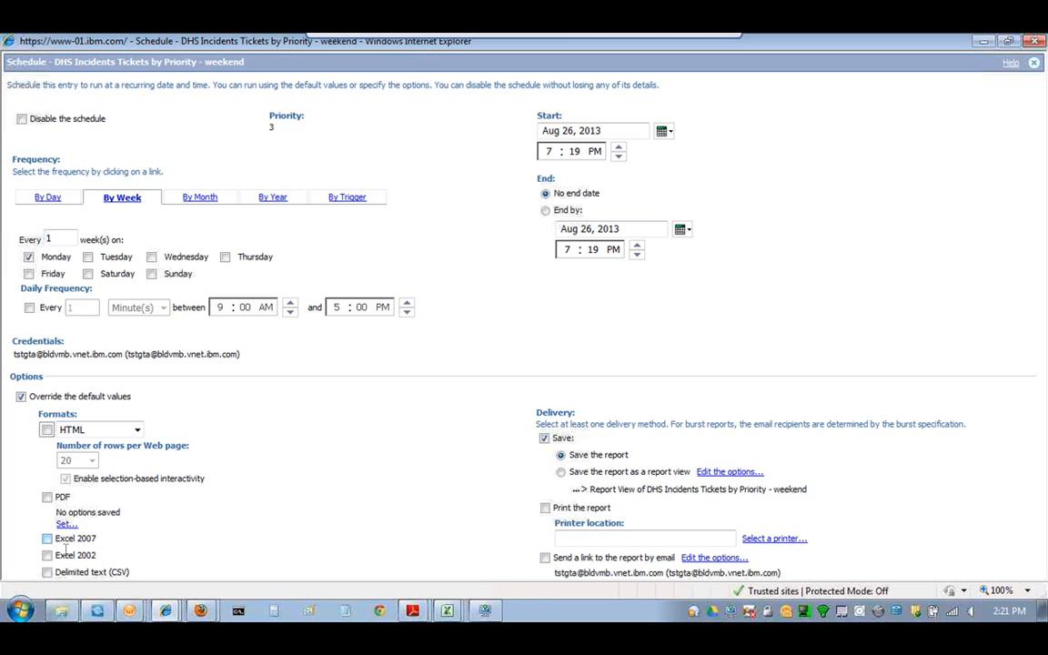
{"action": "left_click", "coordinate": [47, 539]}
{"action": "left_click", "coordinate": [545, 558]}
{"action": "left_click", "coordinate": [544, 437]}
{"action": "left_click", "coordinate": [545, 439]}
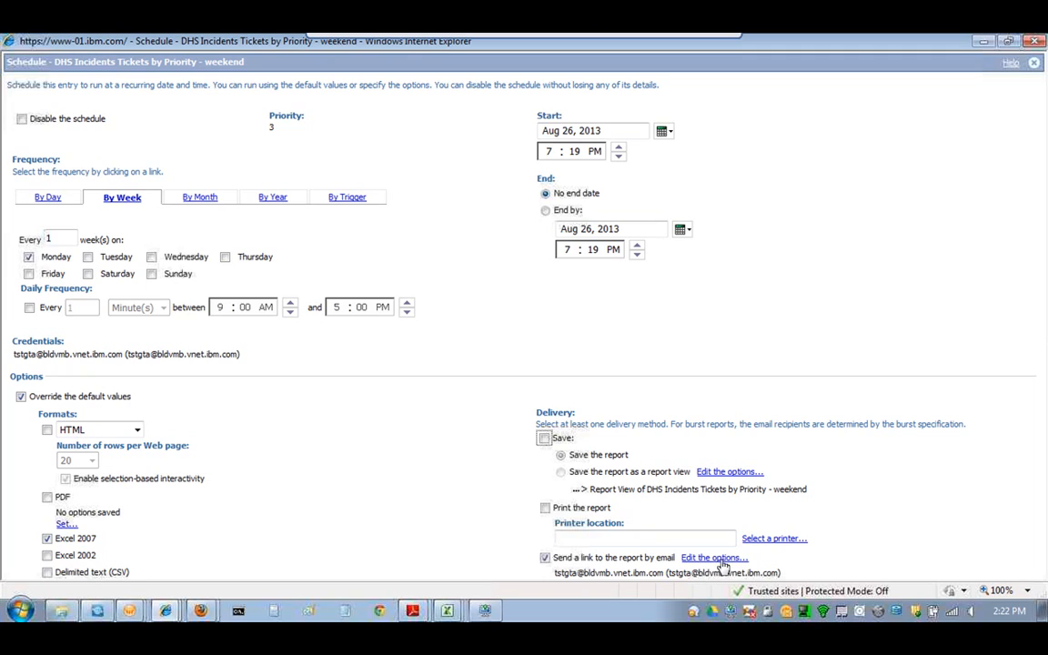
- In the email options, replace the report link with an attached copy of the report
{"action": "left_click", "coordinate": [741, 557]}
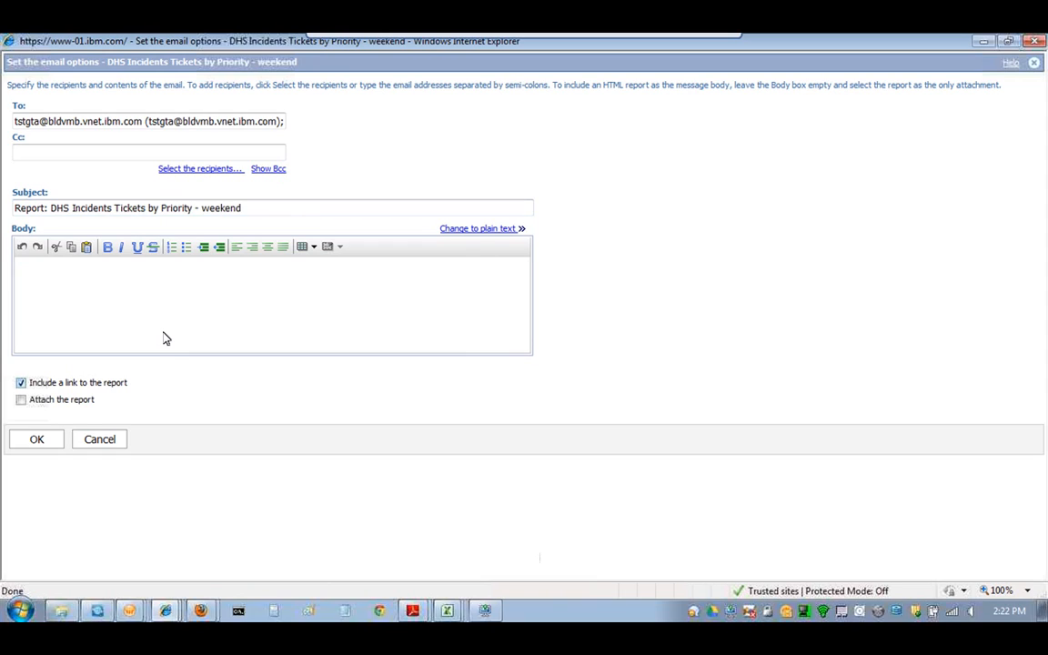
{"action": "left_click", "coordinate": [25, 384]}
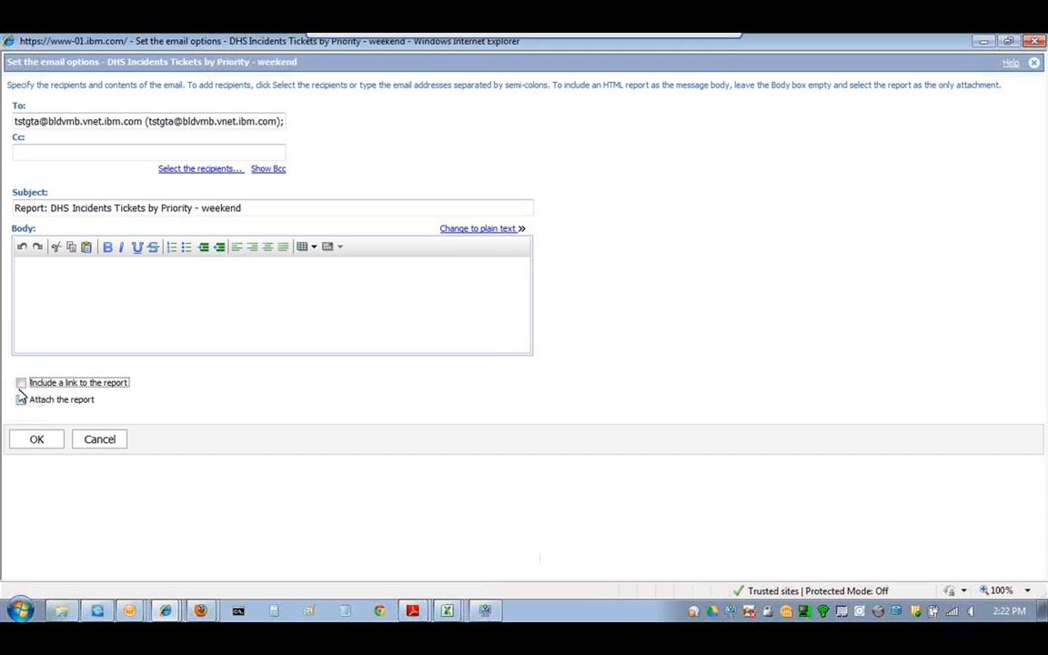
{"action": "left_click", "coordinate": [21, 400]}
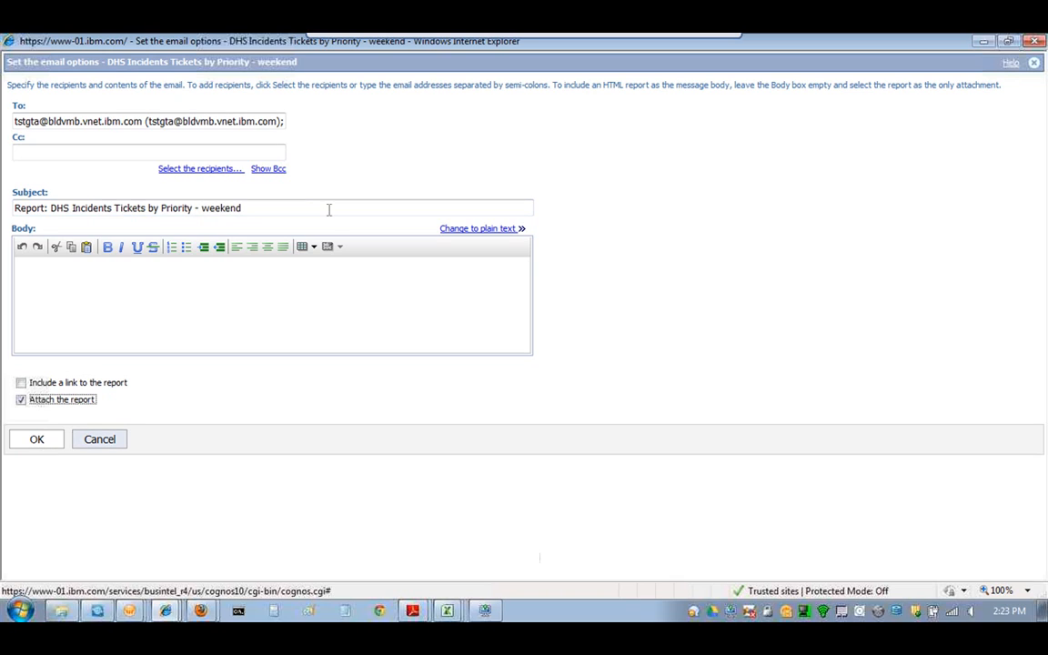
{"action": "left_click", "coordinate": [116, 440]}
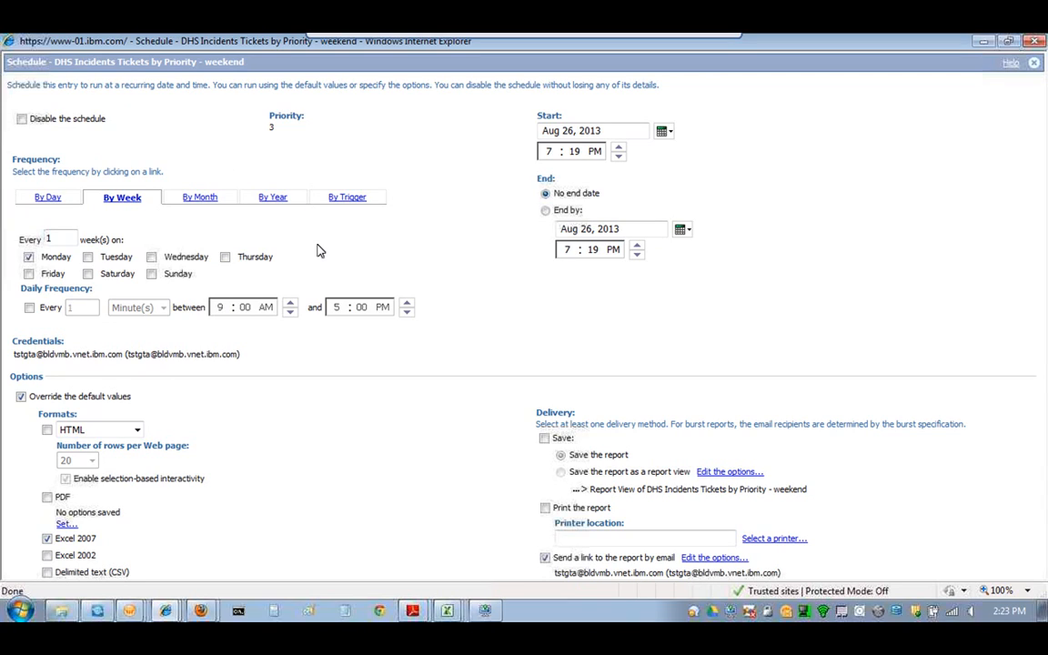
- Clear Override the default values, then close the Schedule window
{"action": "left_click", "coordinate": [21, 396]}
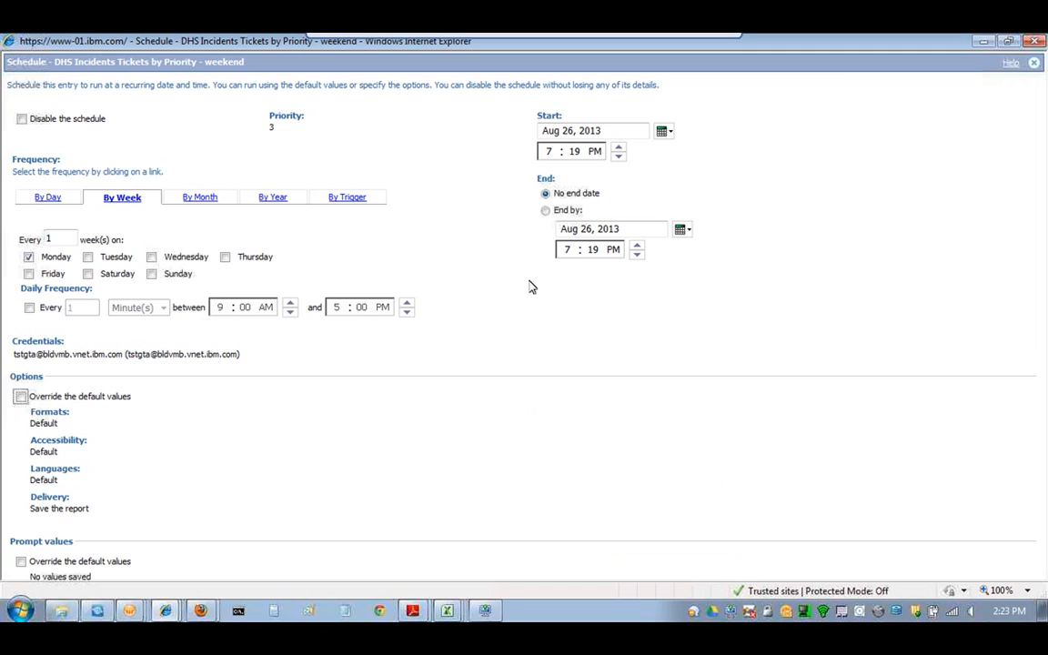
{"action": "left_click", "coordinate": [1036, 41]}
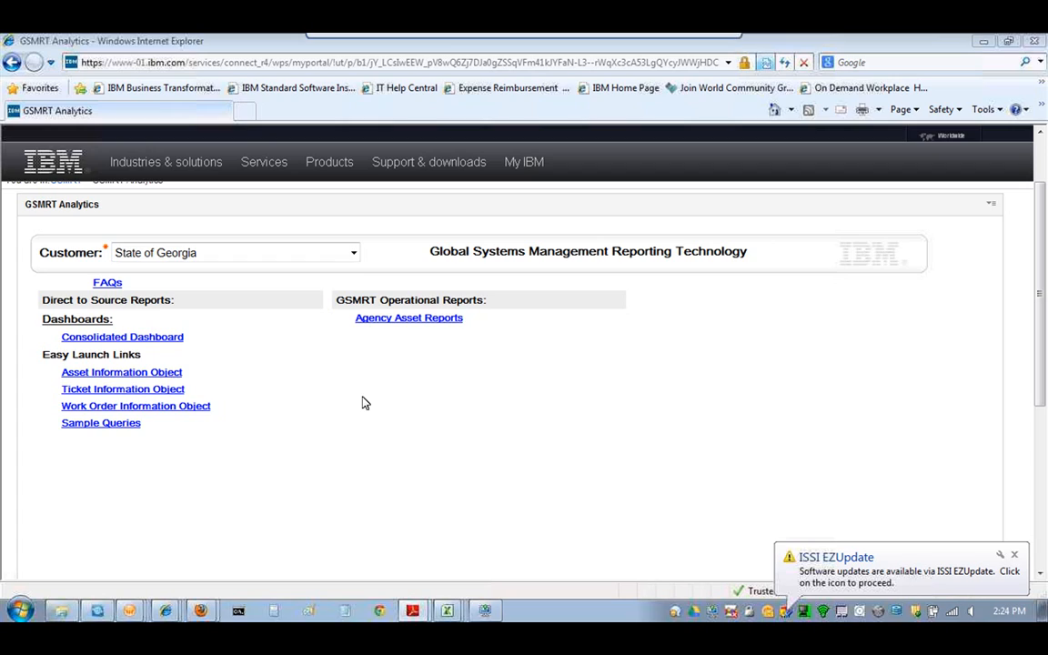
{"action": "mouse_move", "coordinate": [452, 40]}
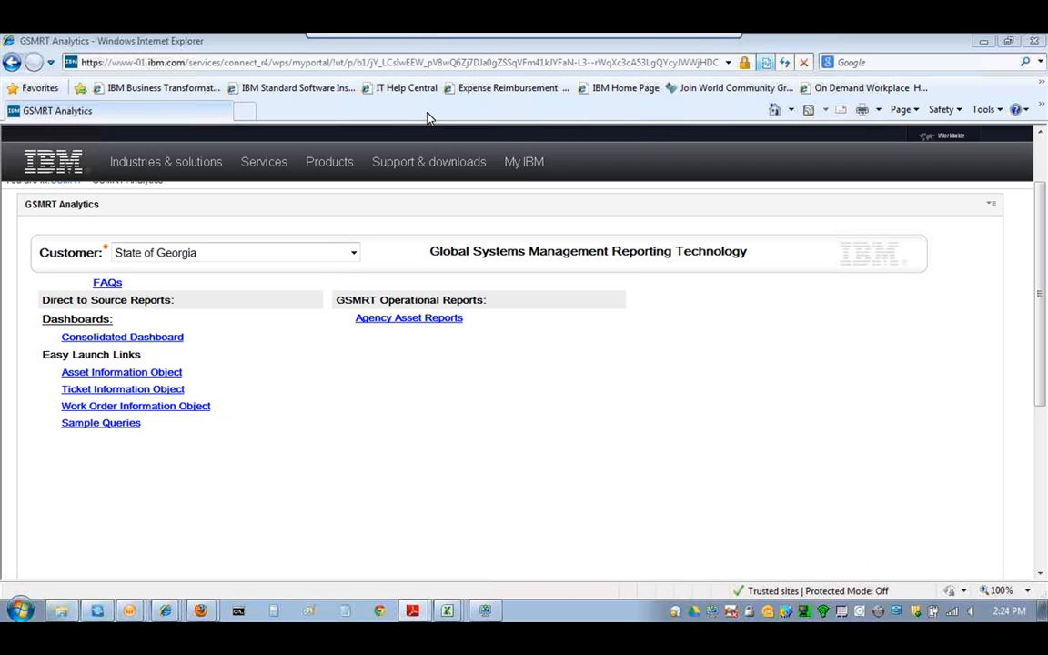
{"action": "mouse_move", "coordinate": [336, 40]}
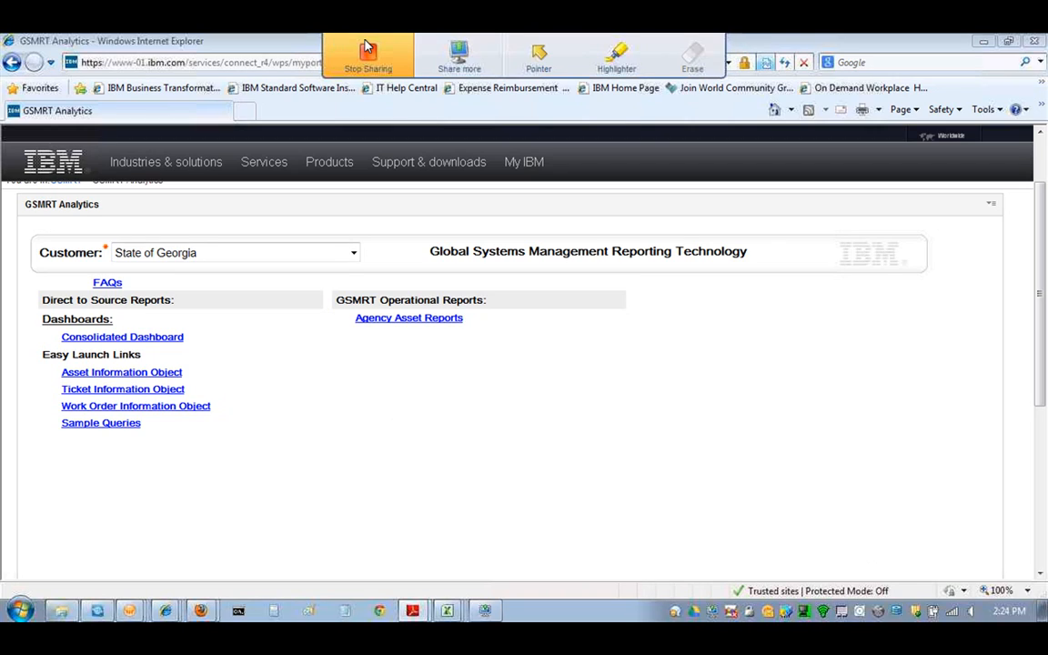